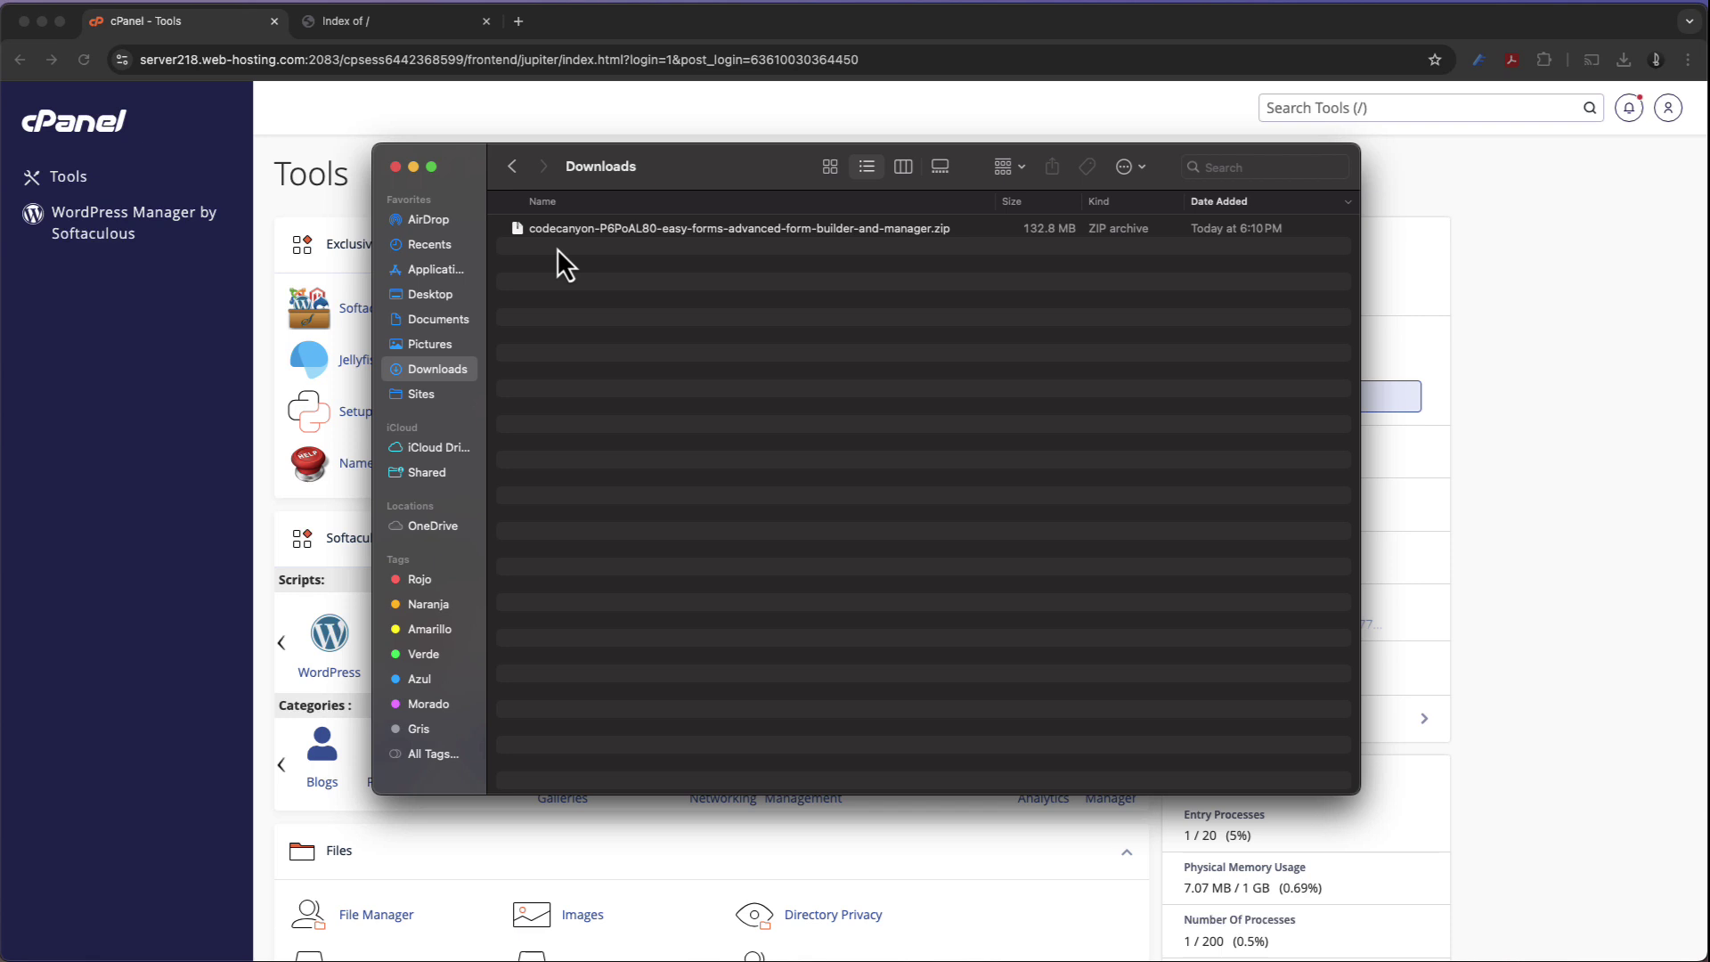
# Confirm the easy-forms zip archive is in Downloads, then return to the cPanel window
pyautogui.click(525, 235)
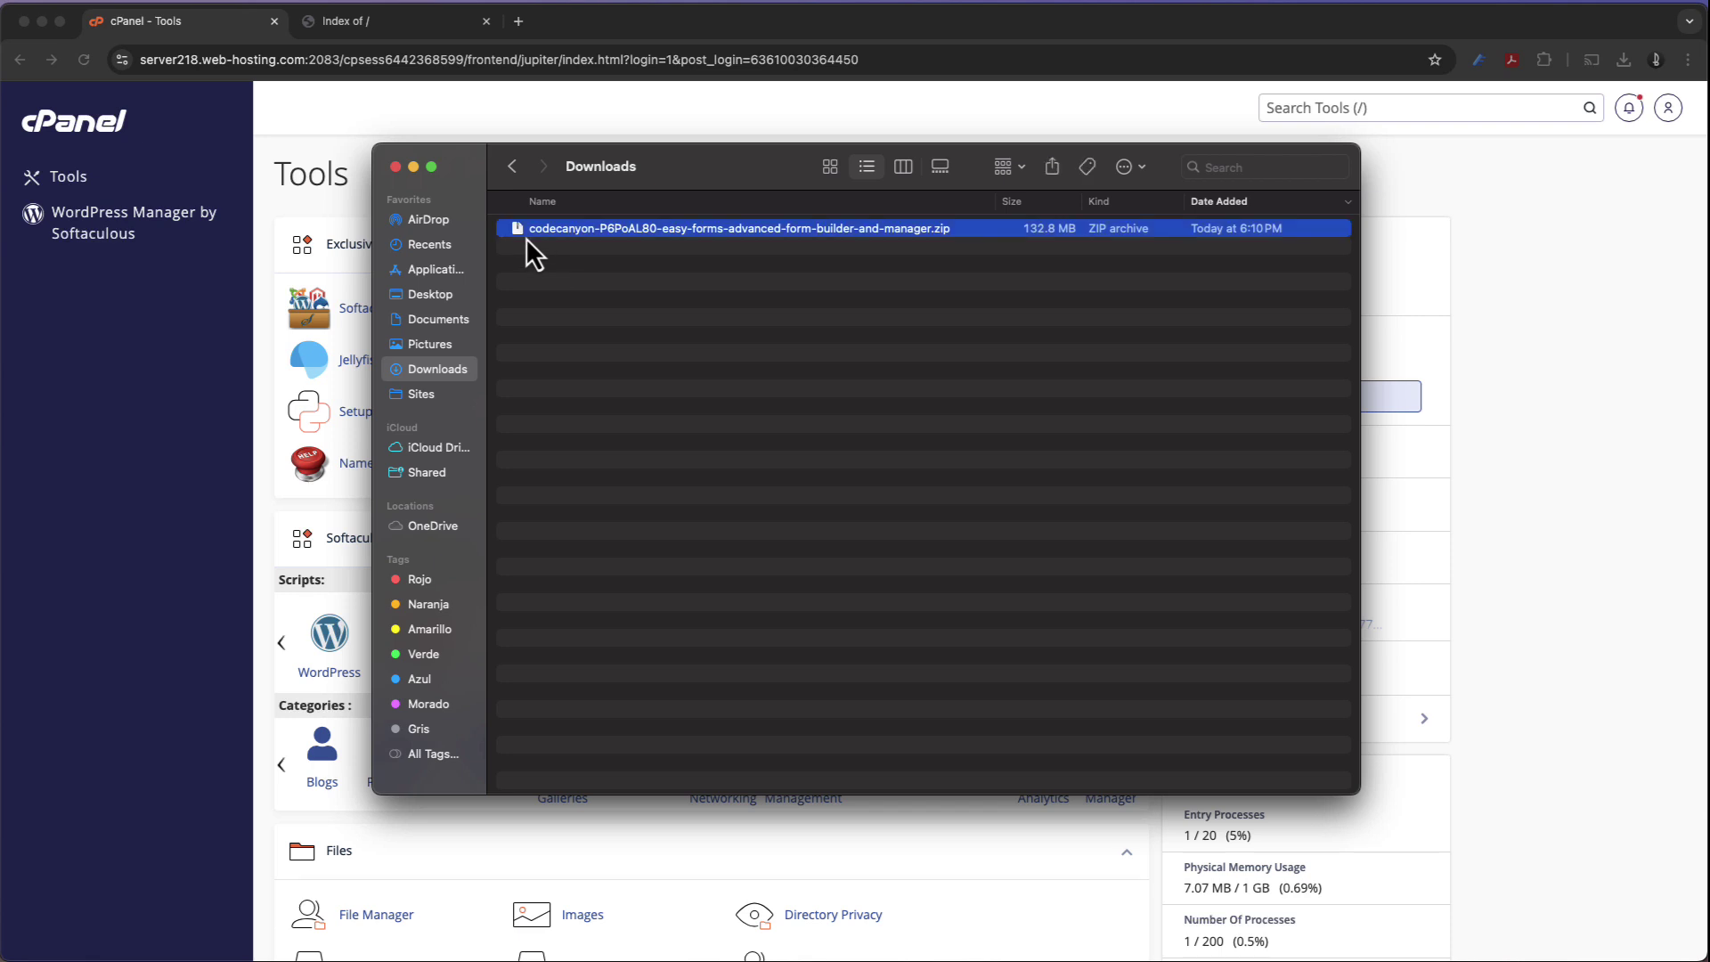
pyautogui.click(219, 535)
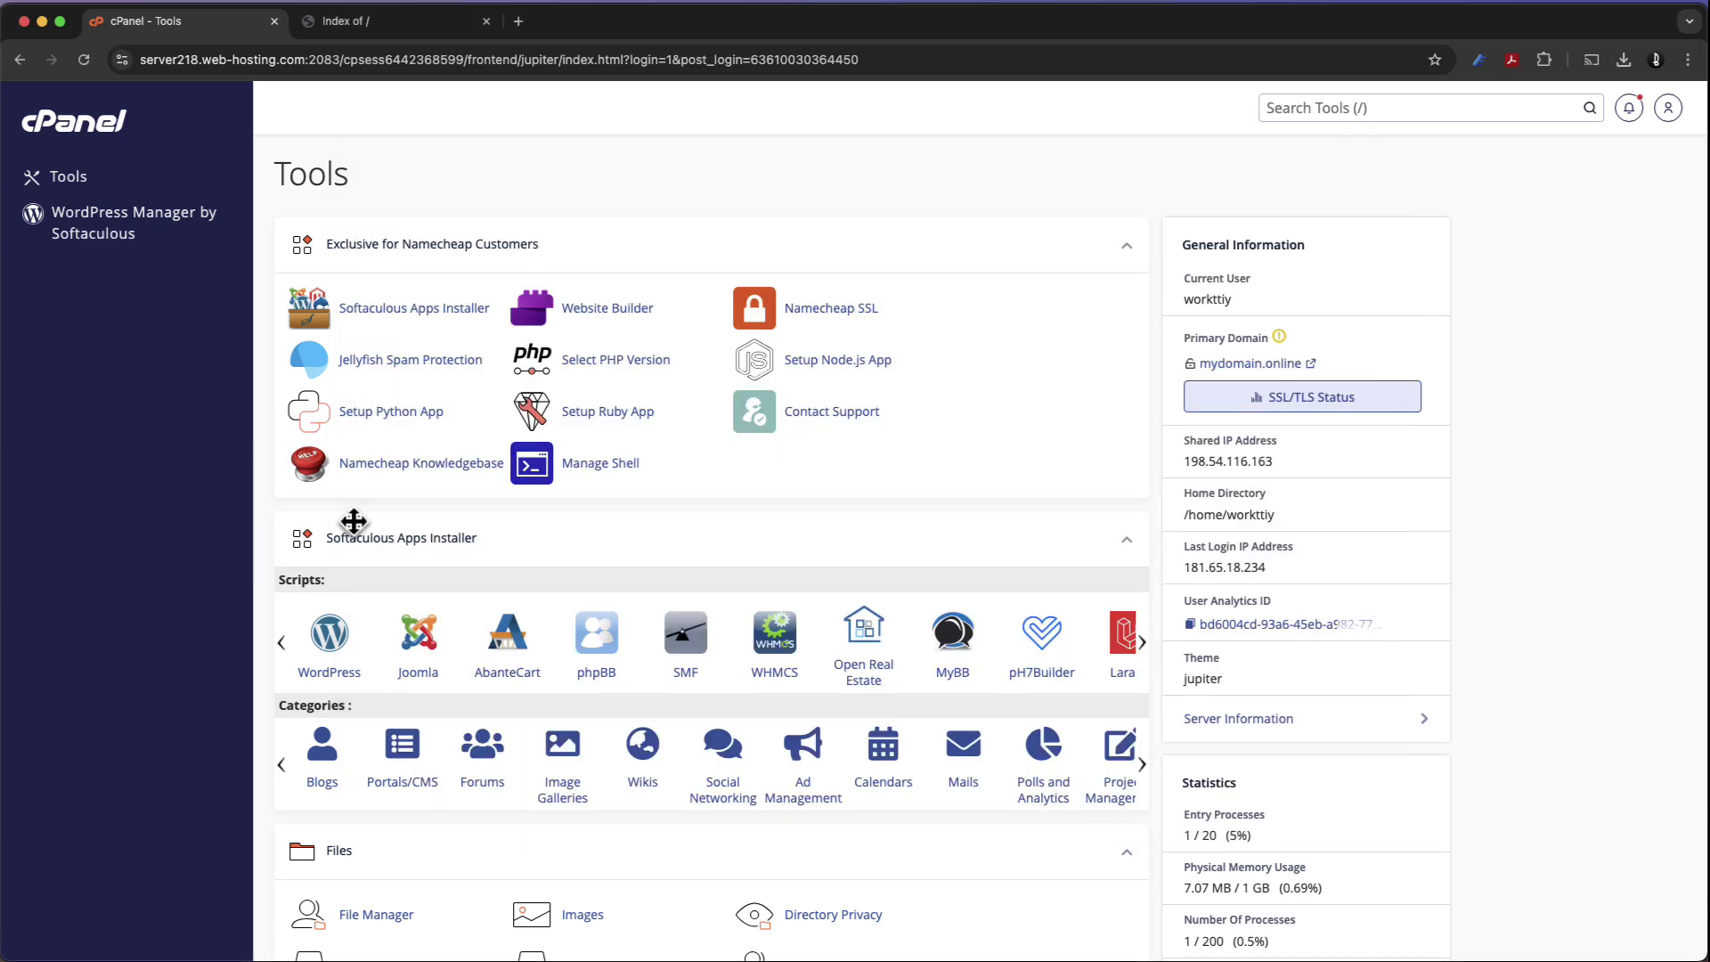
# Upload the codecanyon easy-forms zip from the computer into public_html via File Manager
pyautogui.scroll(-5, 424, 558)
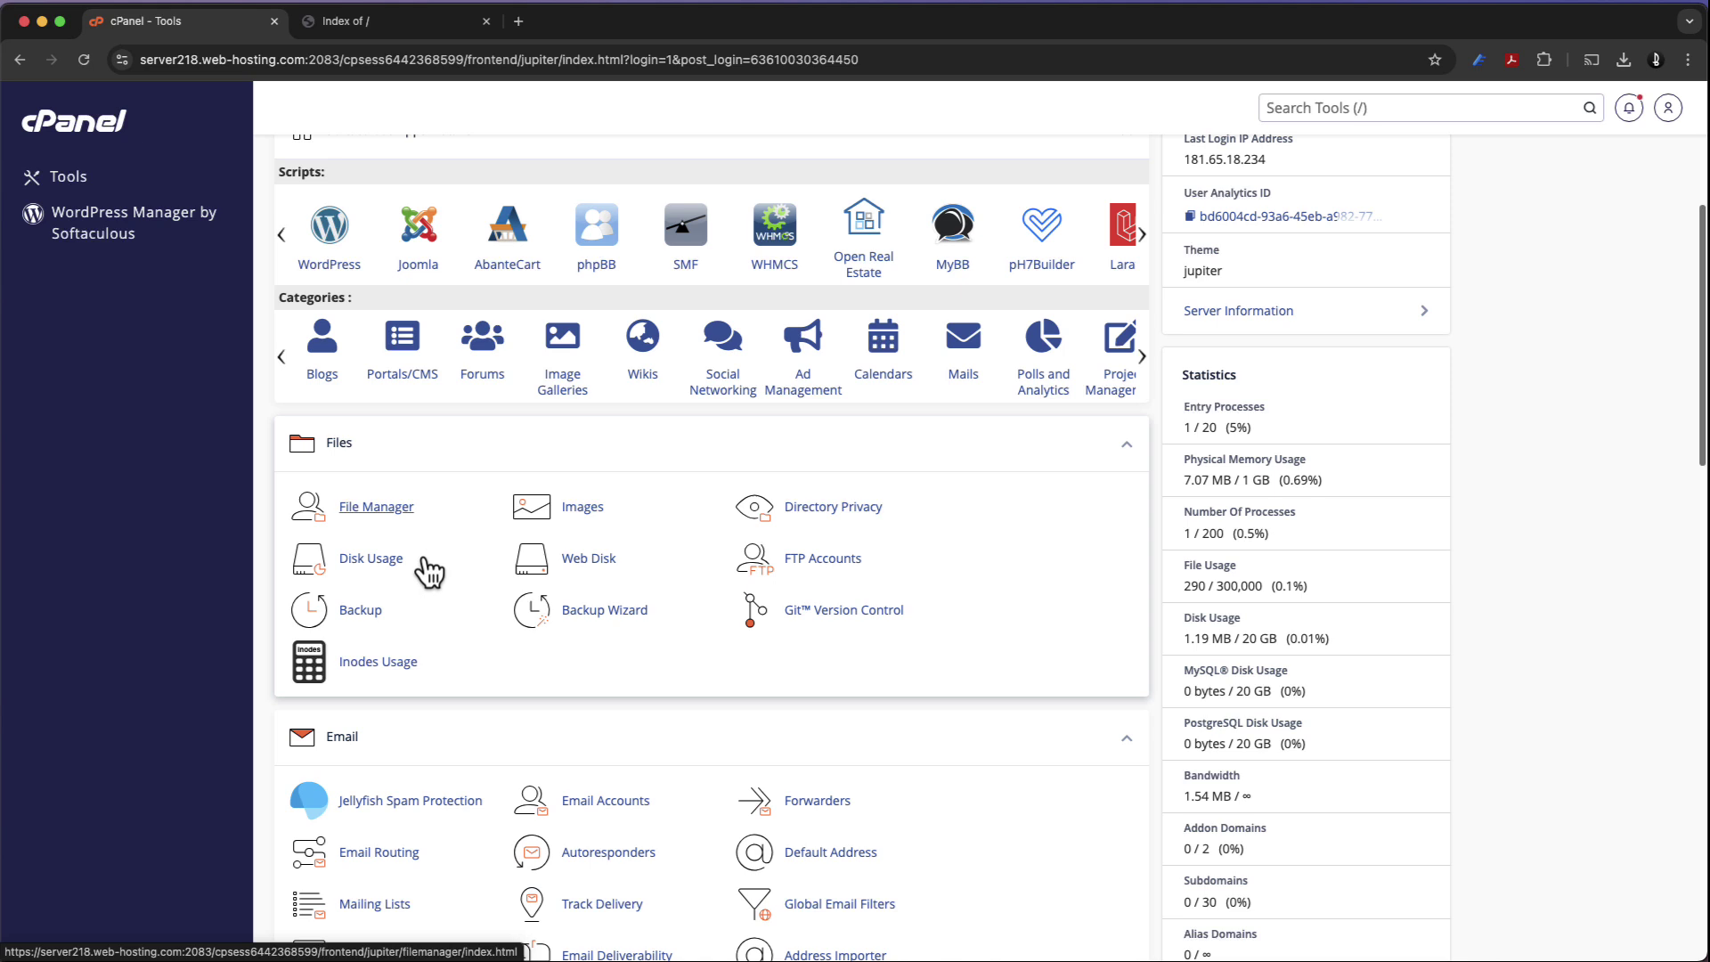
pyautogui.click(399, 512)
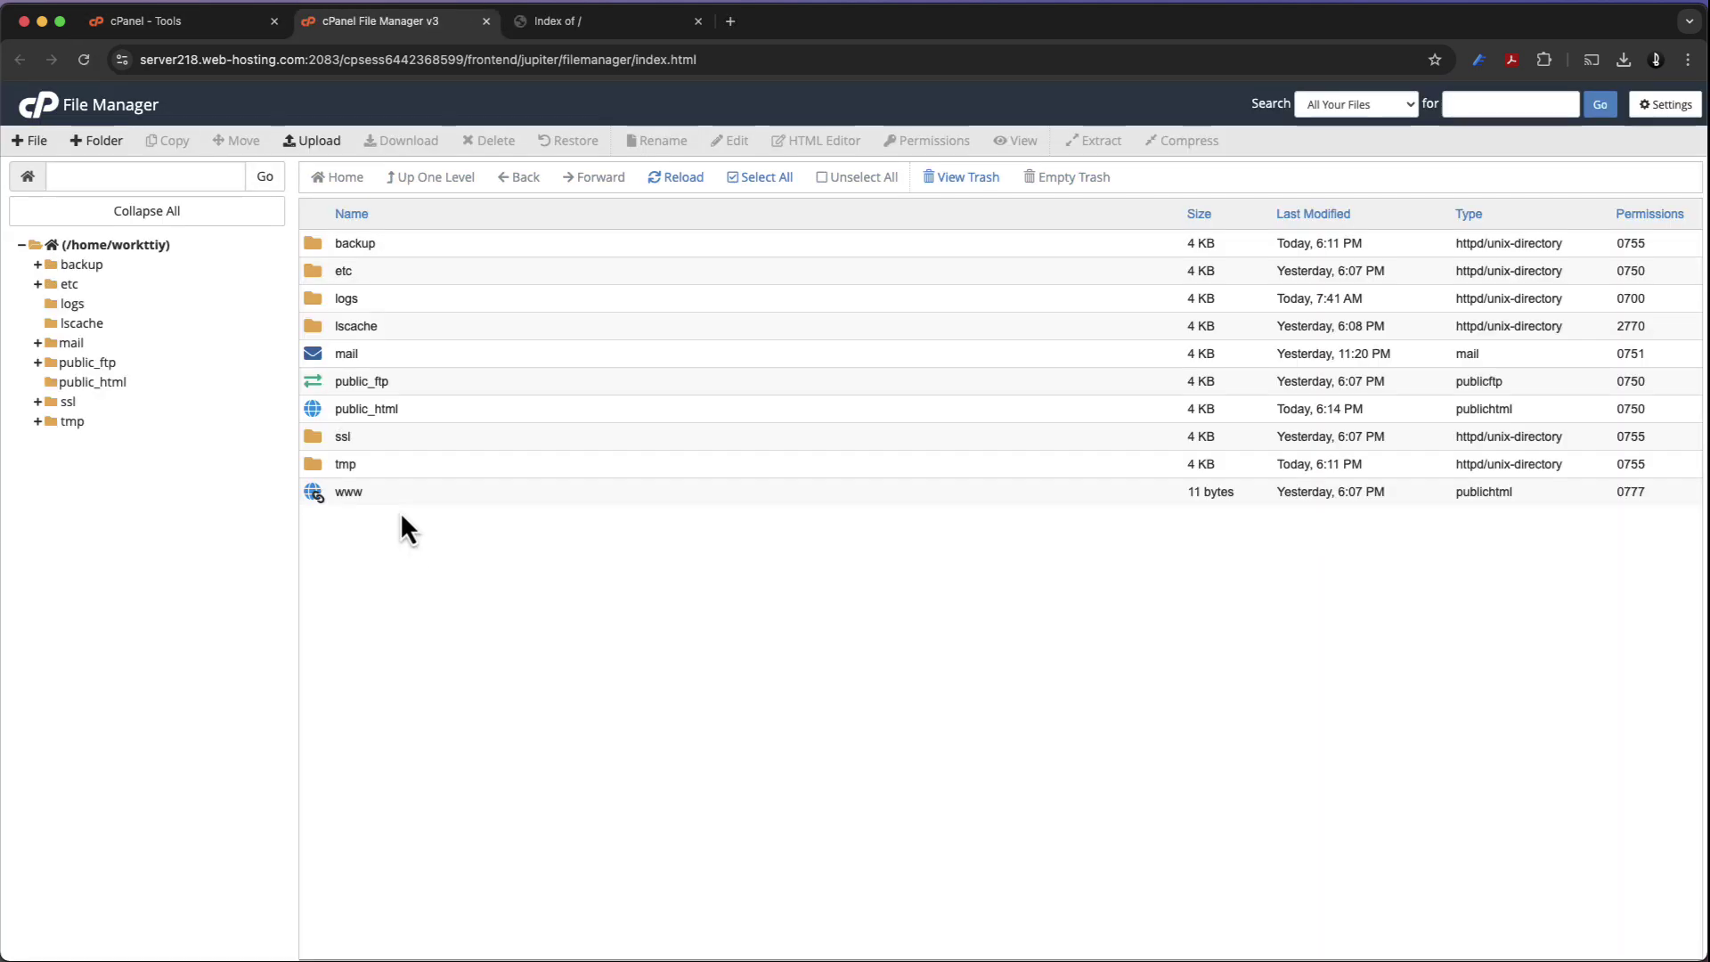
pyautogui.doubleClick(318, 416)
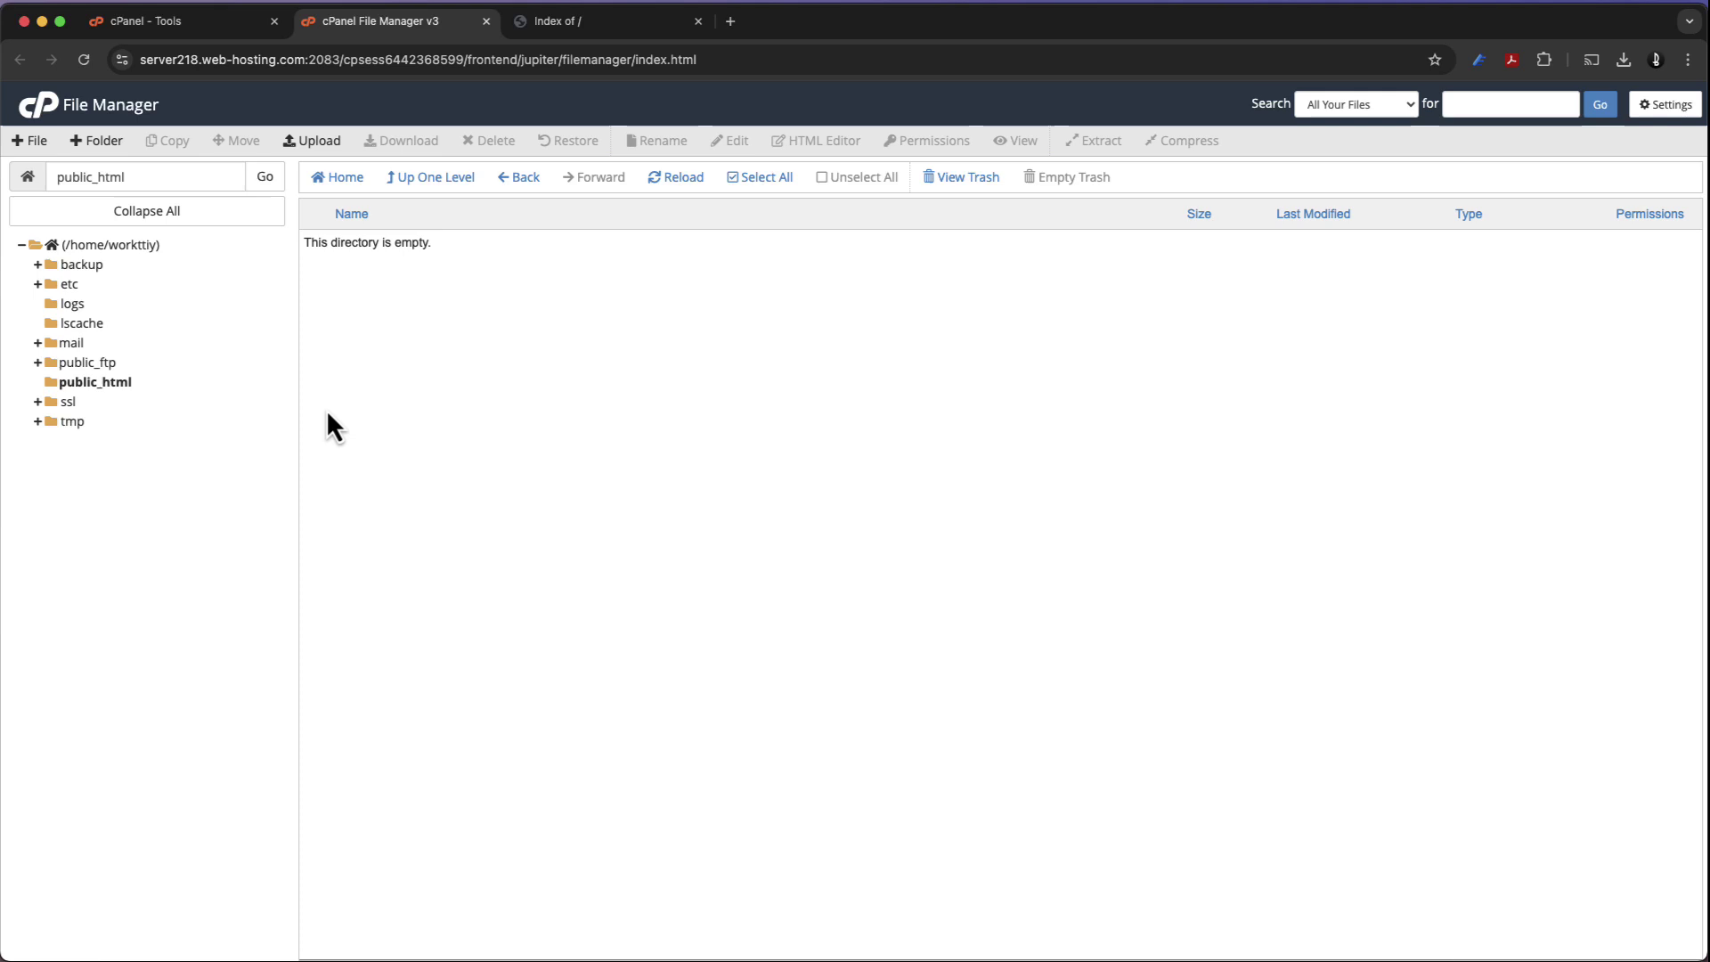
pyautogui.click(328, 143)
pyautogui.click(857, 396)
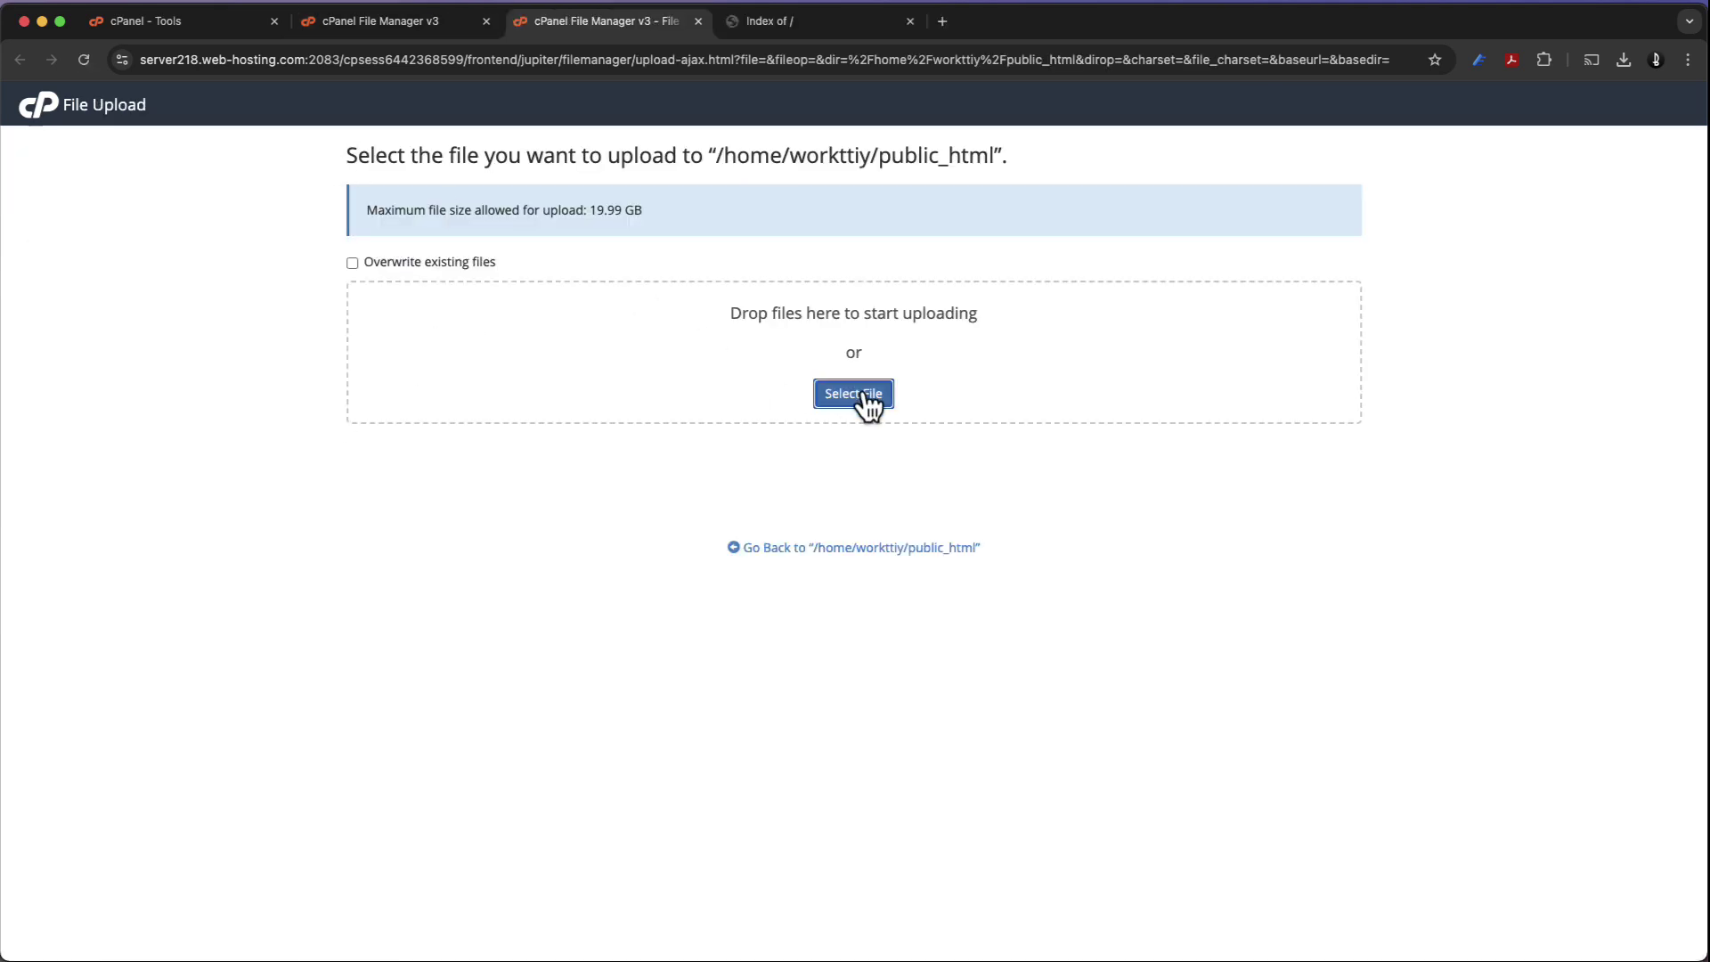
pyautogui.click(777, 383)
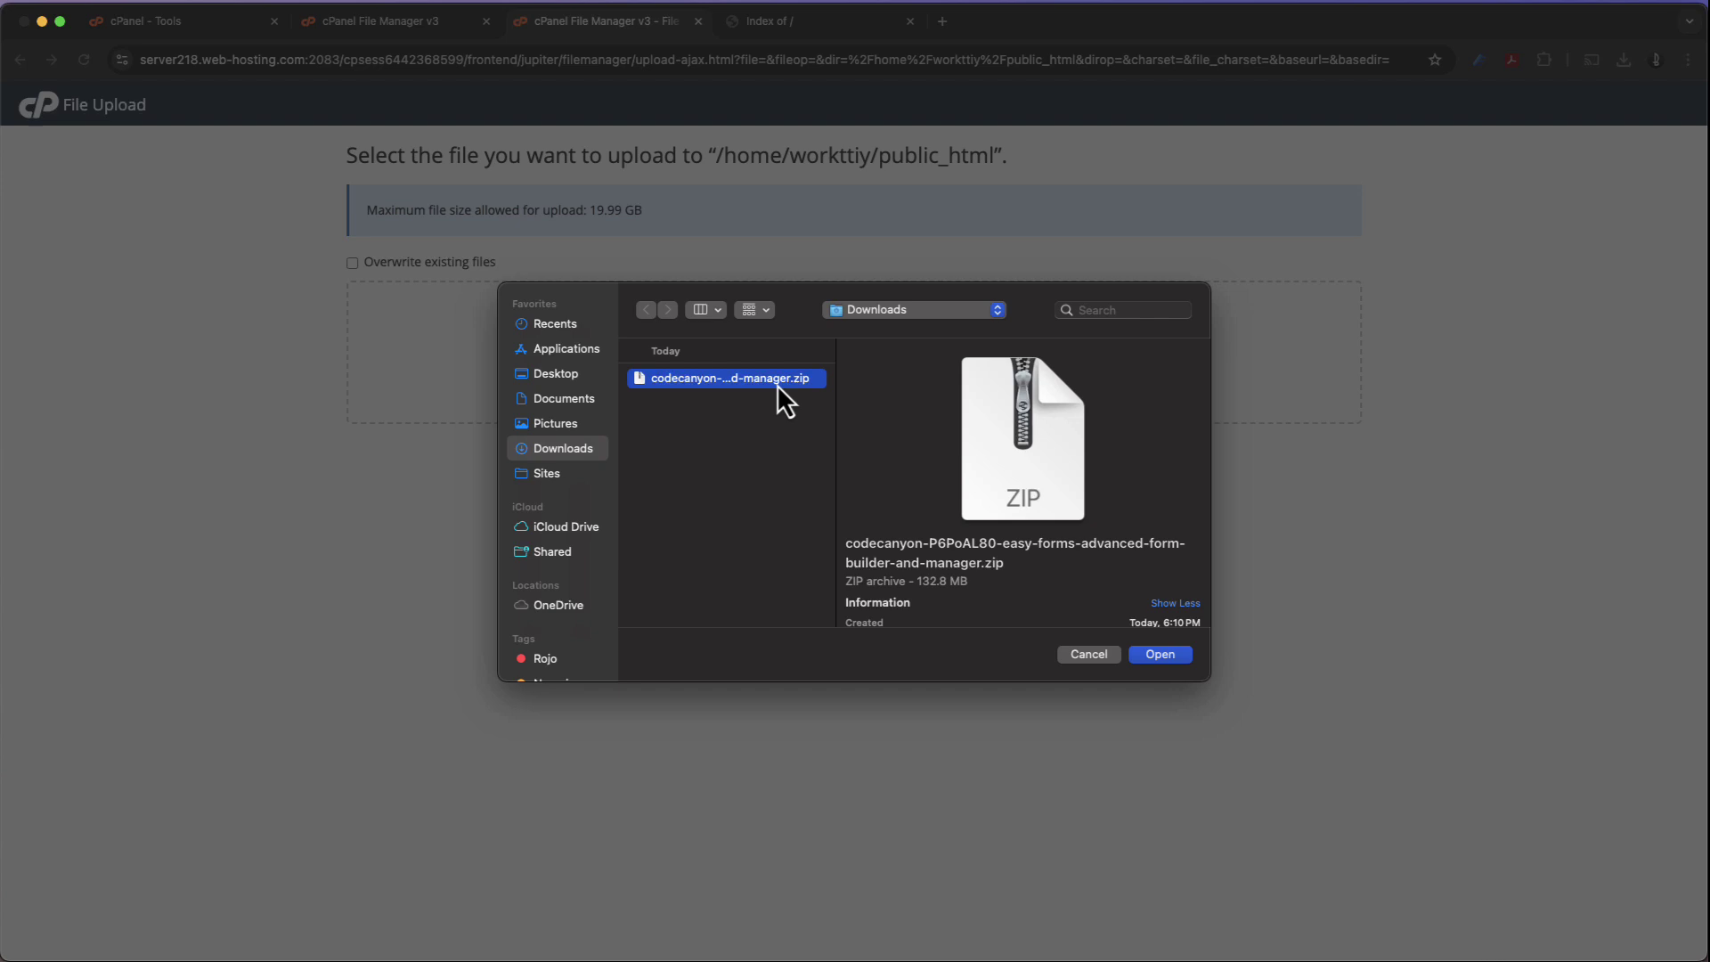
pyautogui.click(1156, 660)
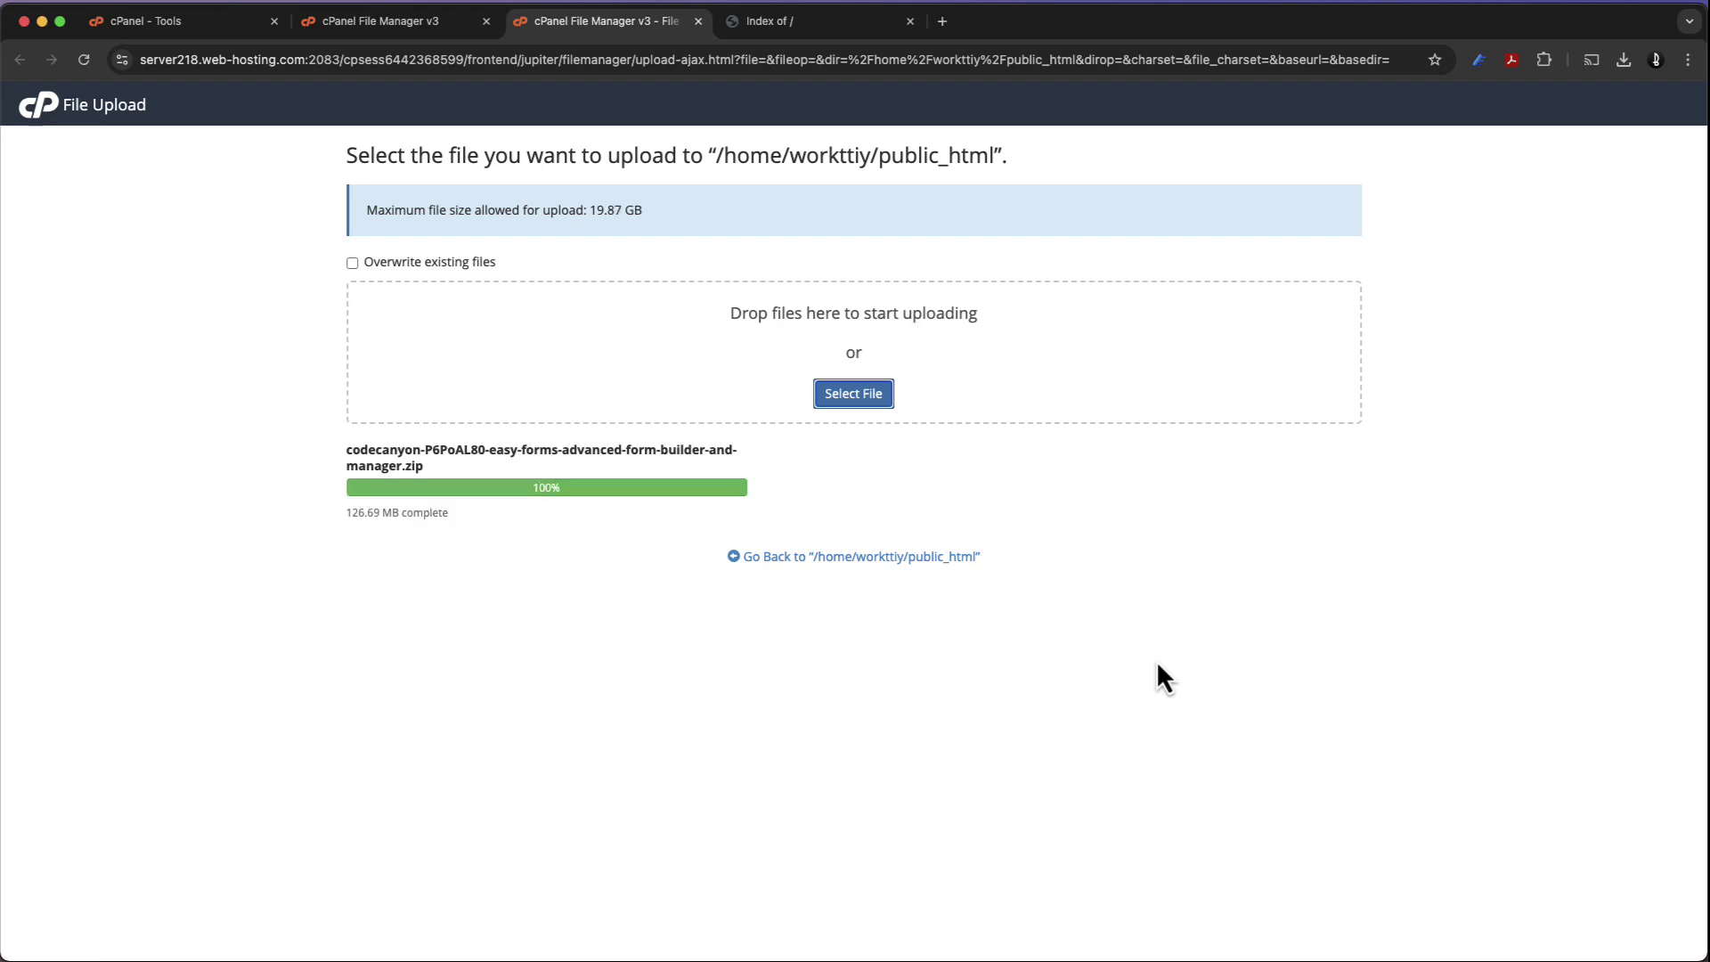
pyautogui.click(950, 557)
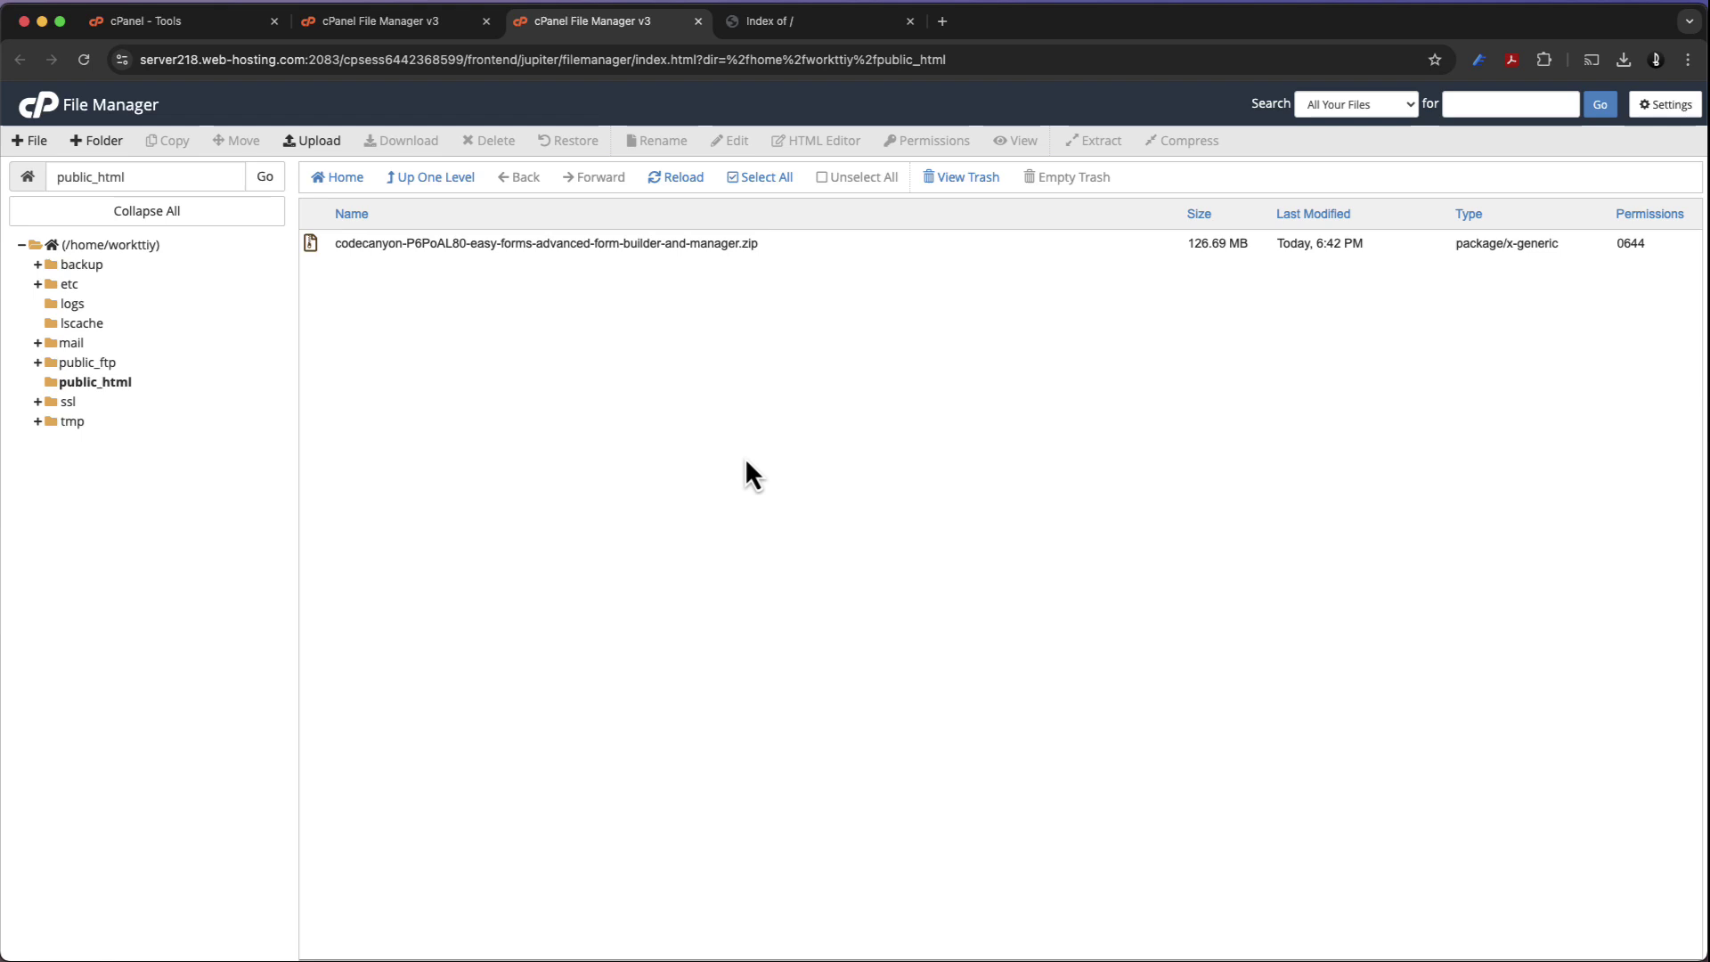
# Extract the uploaded zip into public_html, creating the Easy Forms 2.1 folder
pyautogui.click(666, 181)
pyautogui.click(443, 246)
pyautogui.rightClick(442, 250)
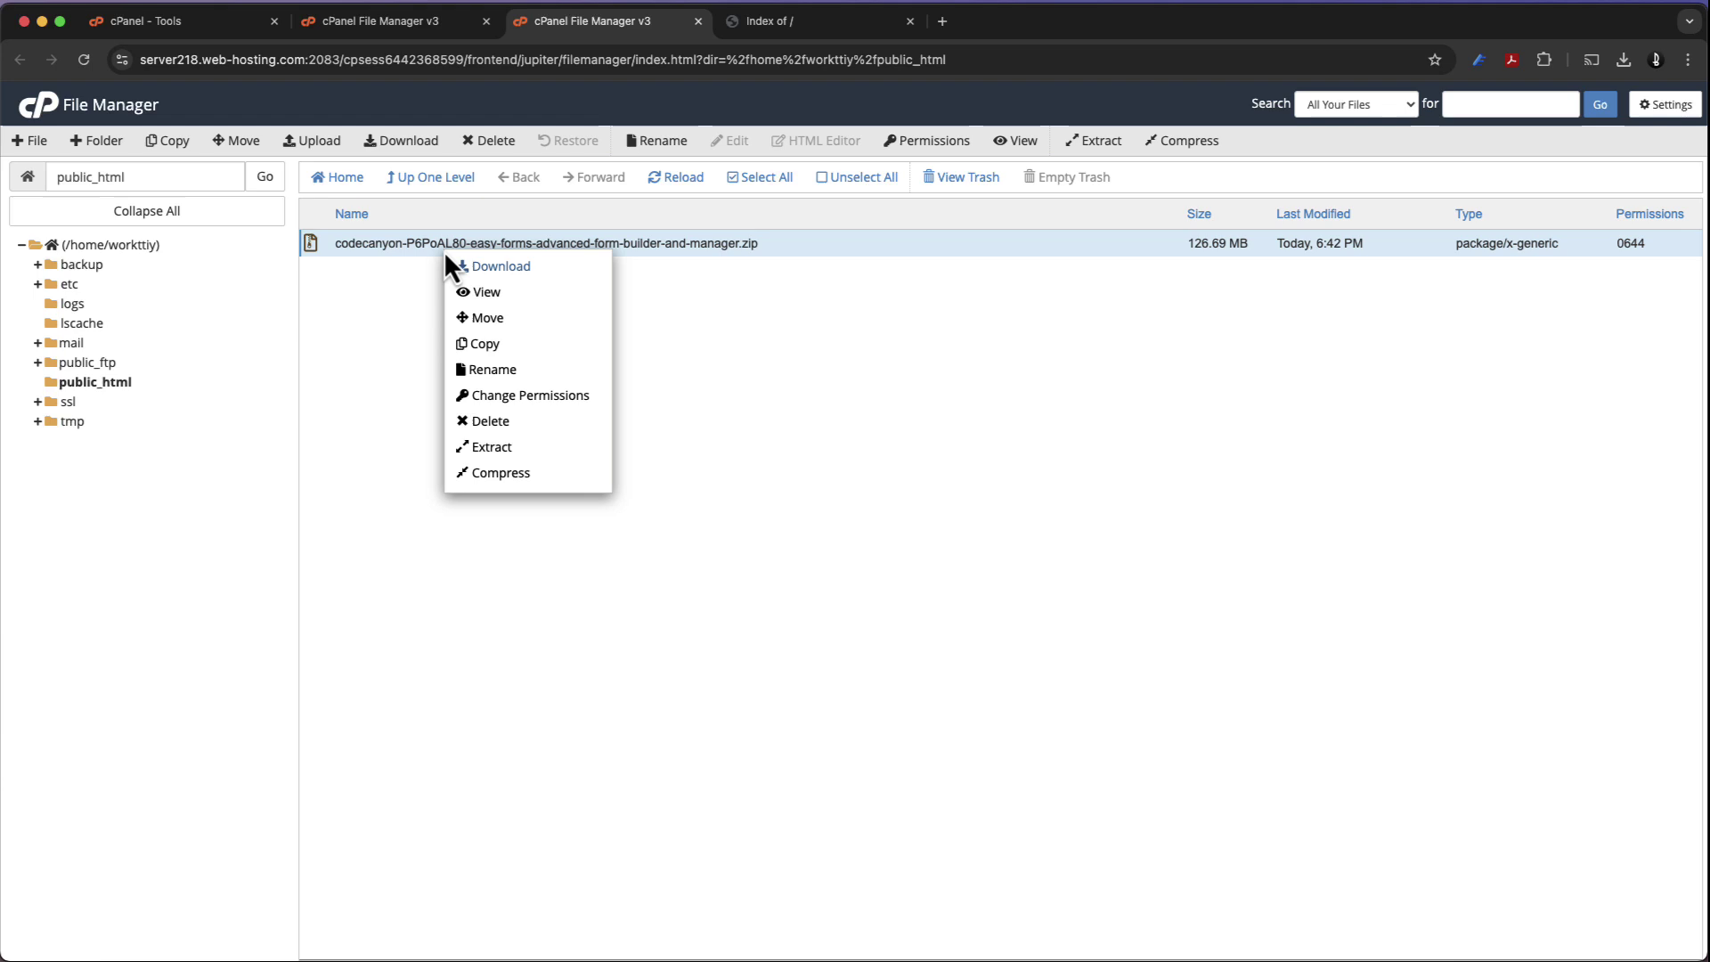
pyautogui.click(499, 448)
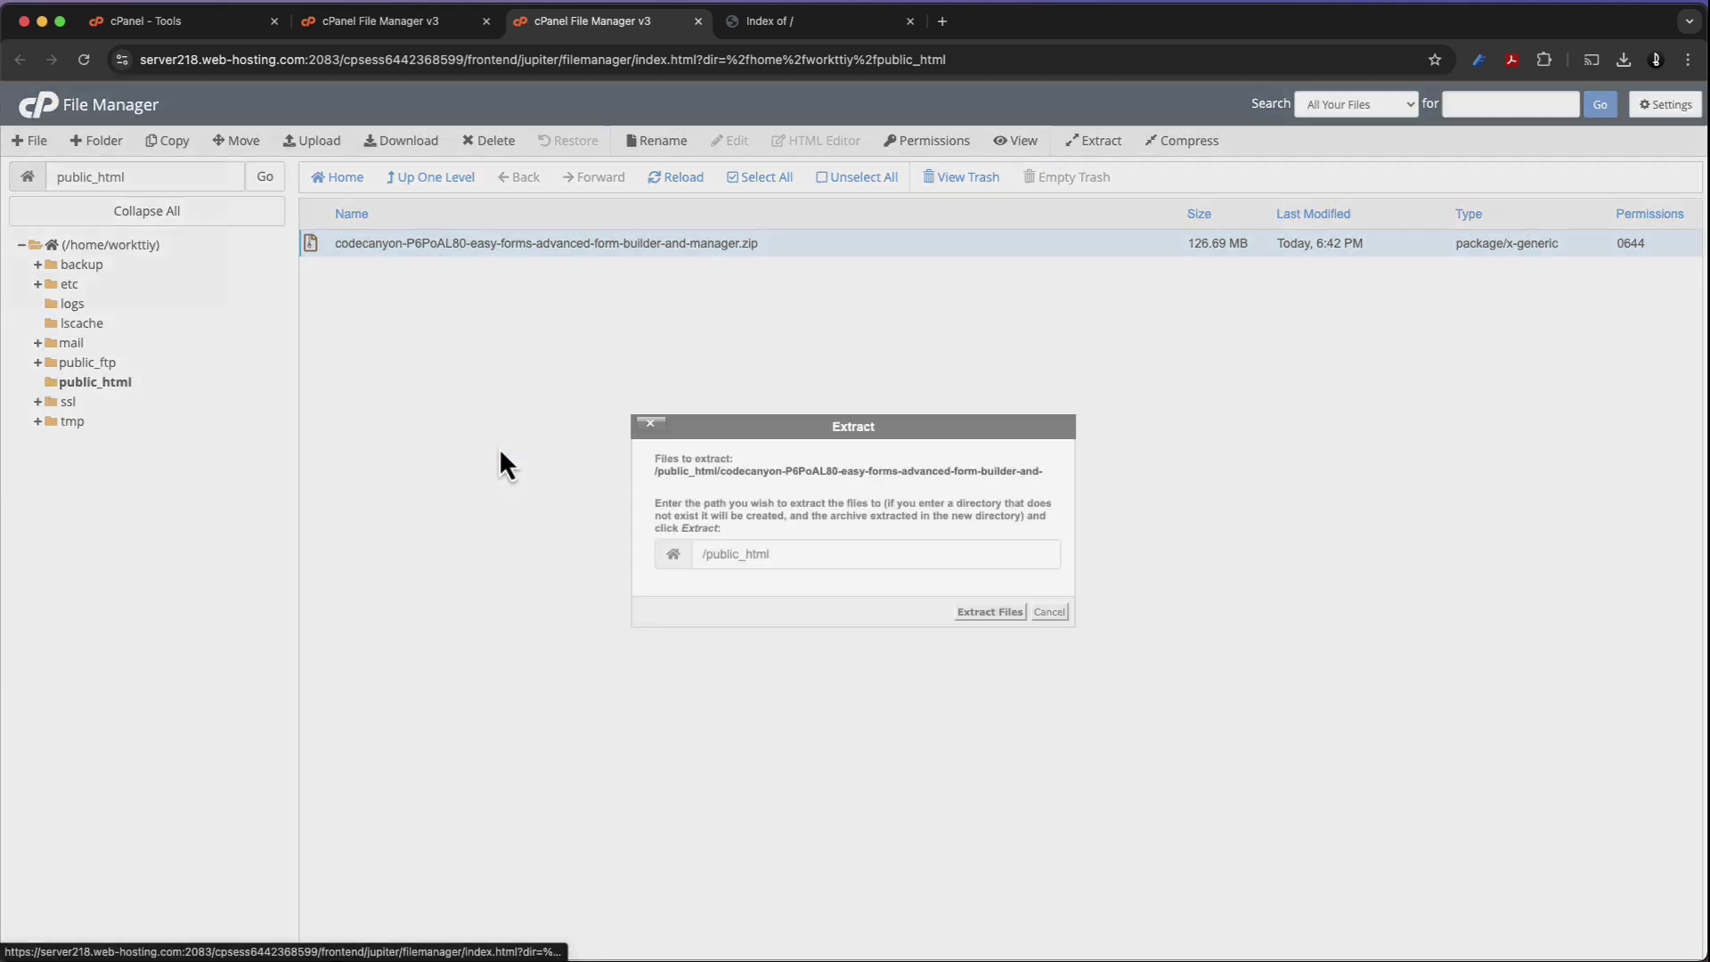
pyautogui.click(989, 612)
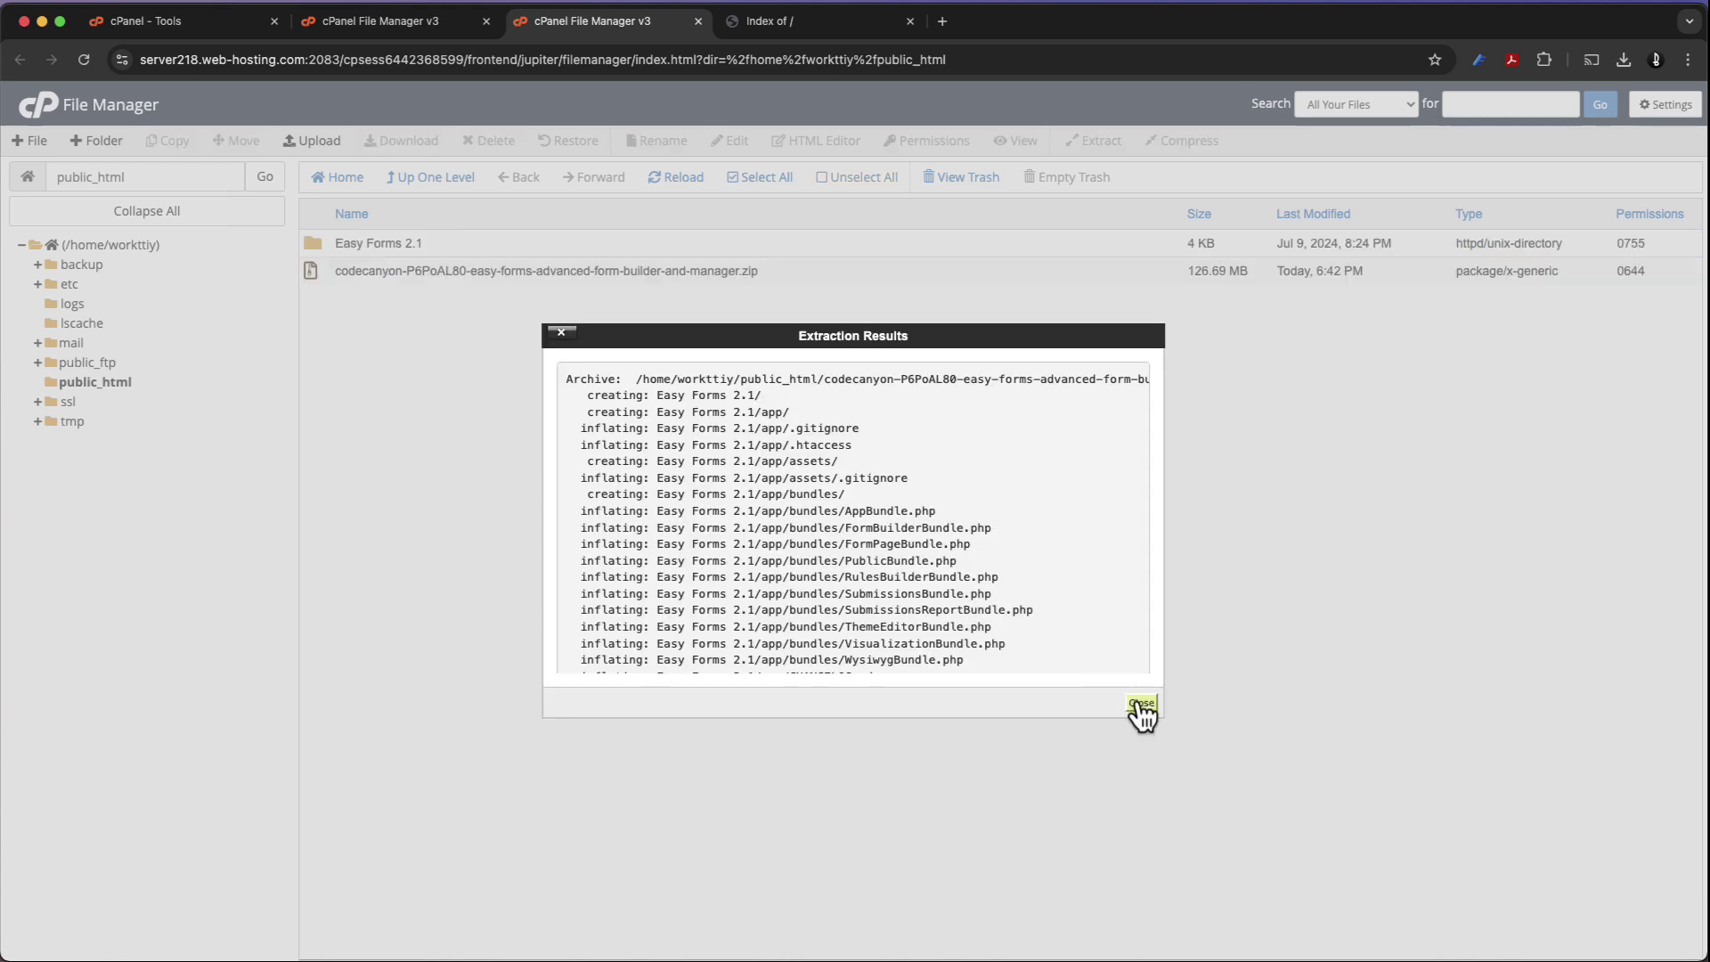
pyautogui.click(1138, 703)
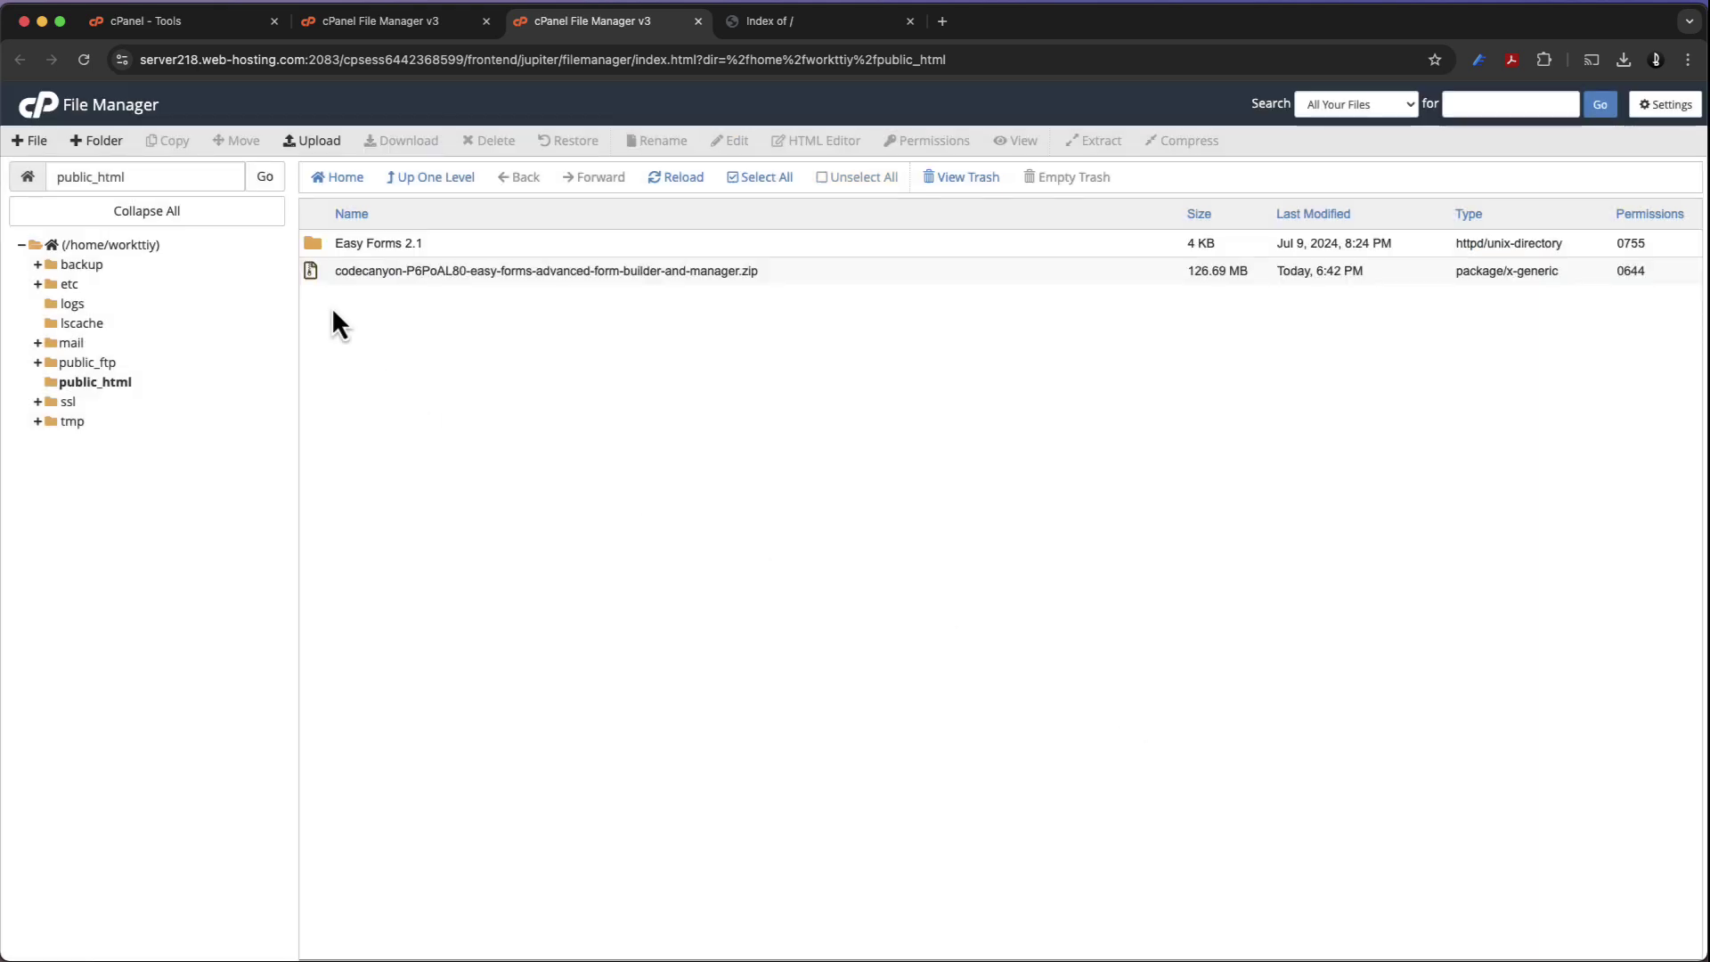
# Permanently delete the zip archive, skipping the trash
pyautogui.click(312, 275)
pyautogui.rightClick(312, 275)
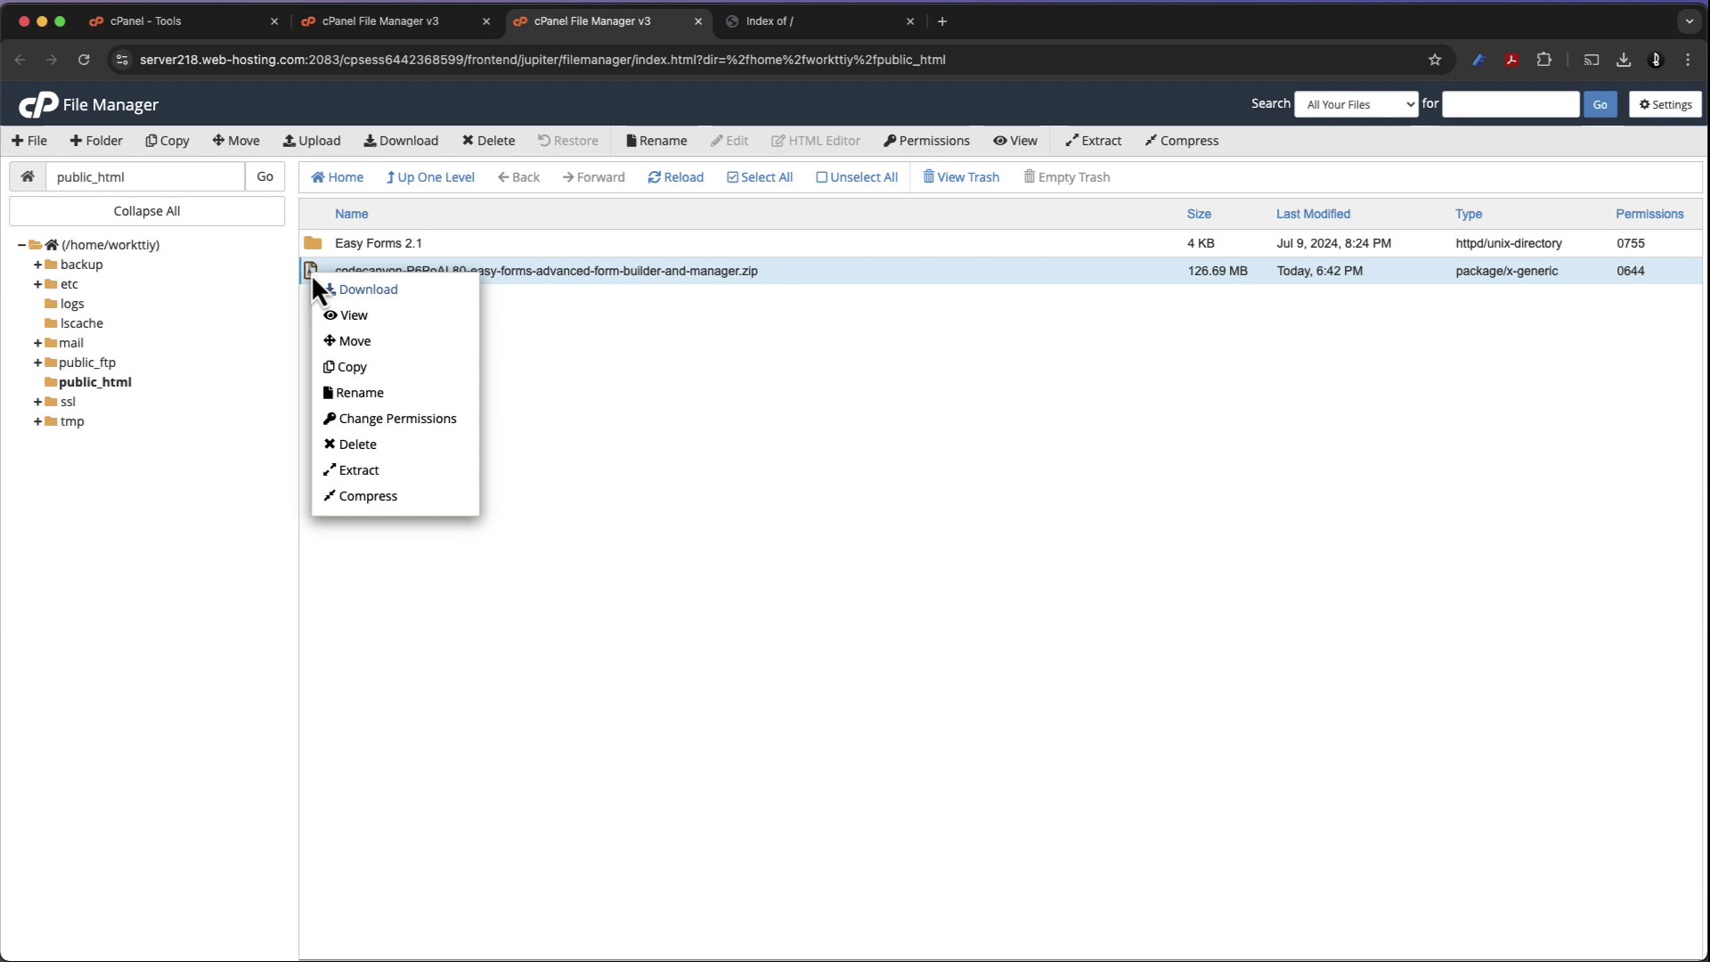
pyautogui.click(383, 443)
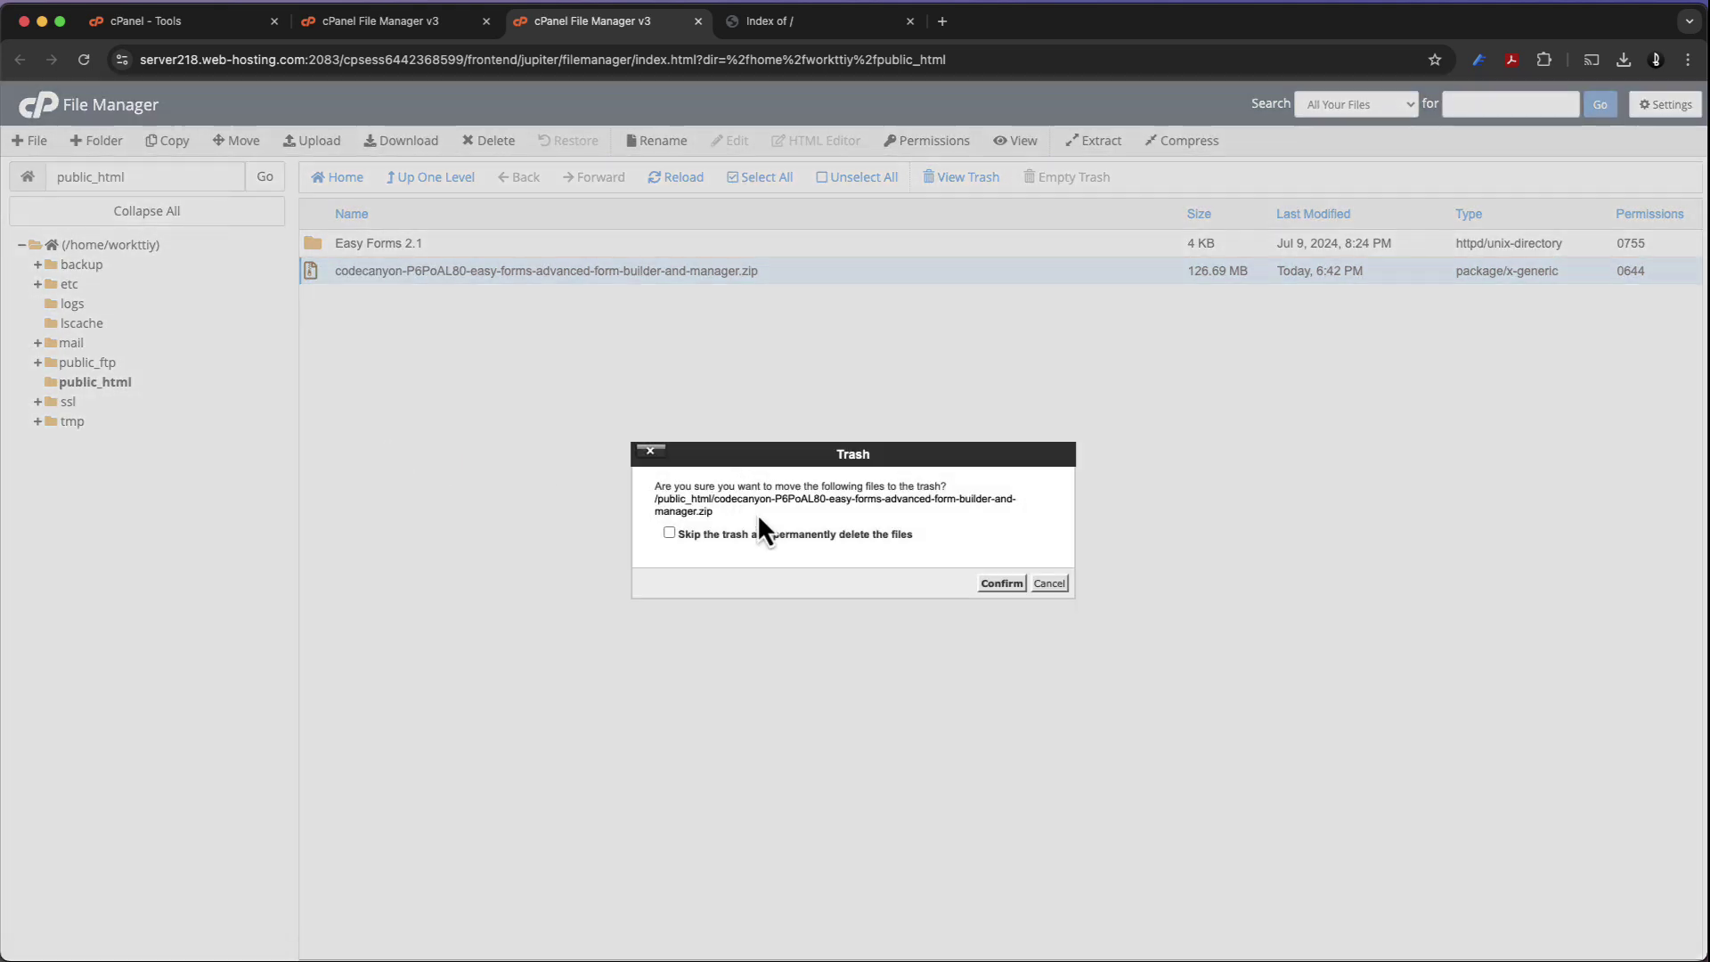
pyautogui.click(784, 538)
pyautogui.click(1000, 585)
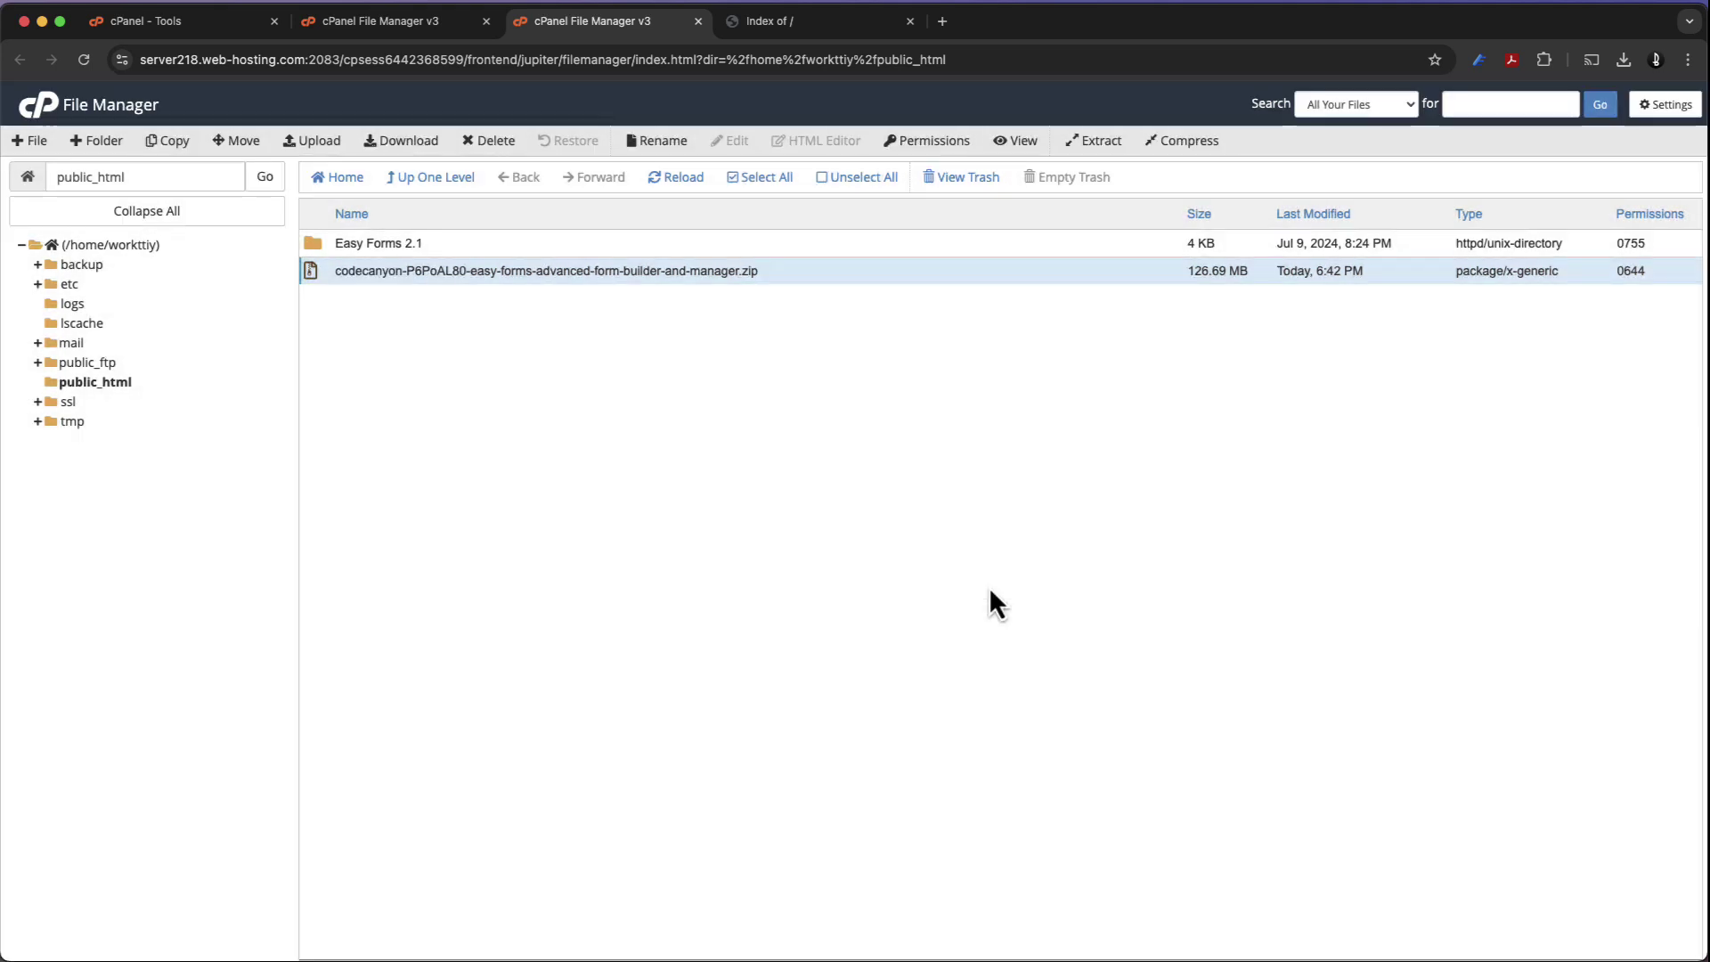
# Open Easy Forms 2.1/app and turn on Show Hidden Files in File Manager settings
pyautogui.doubleClick(318, 244)
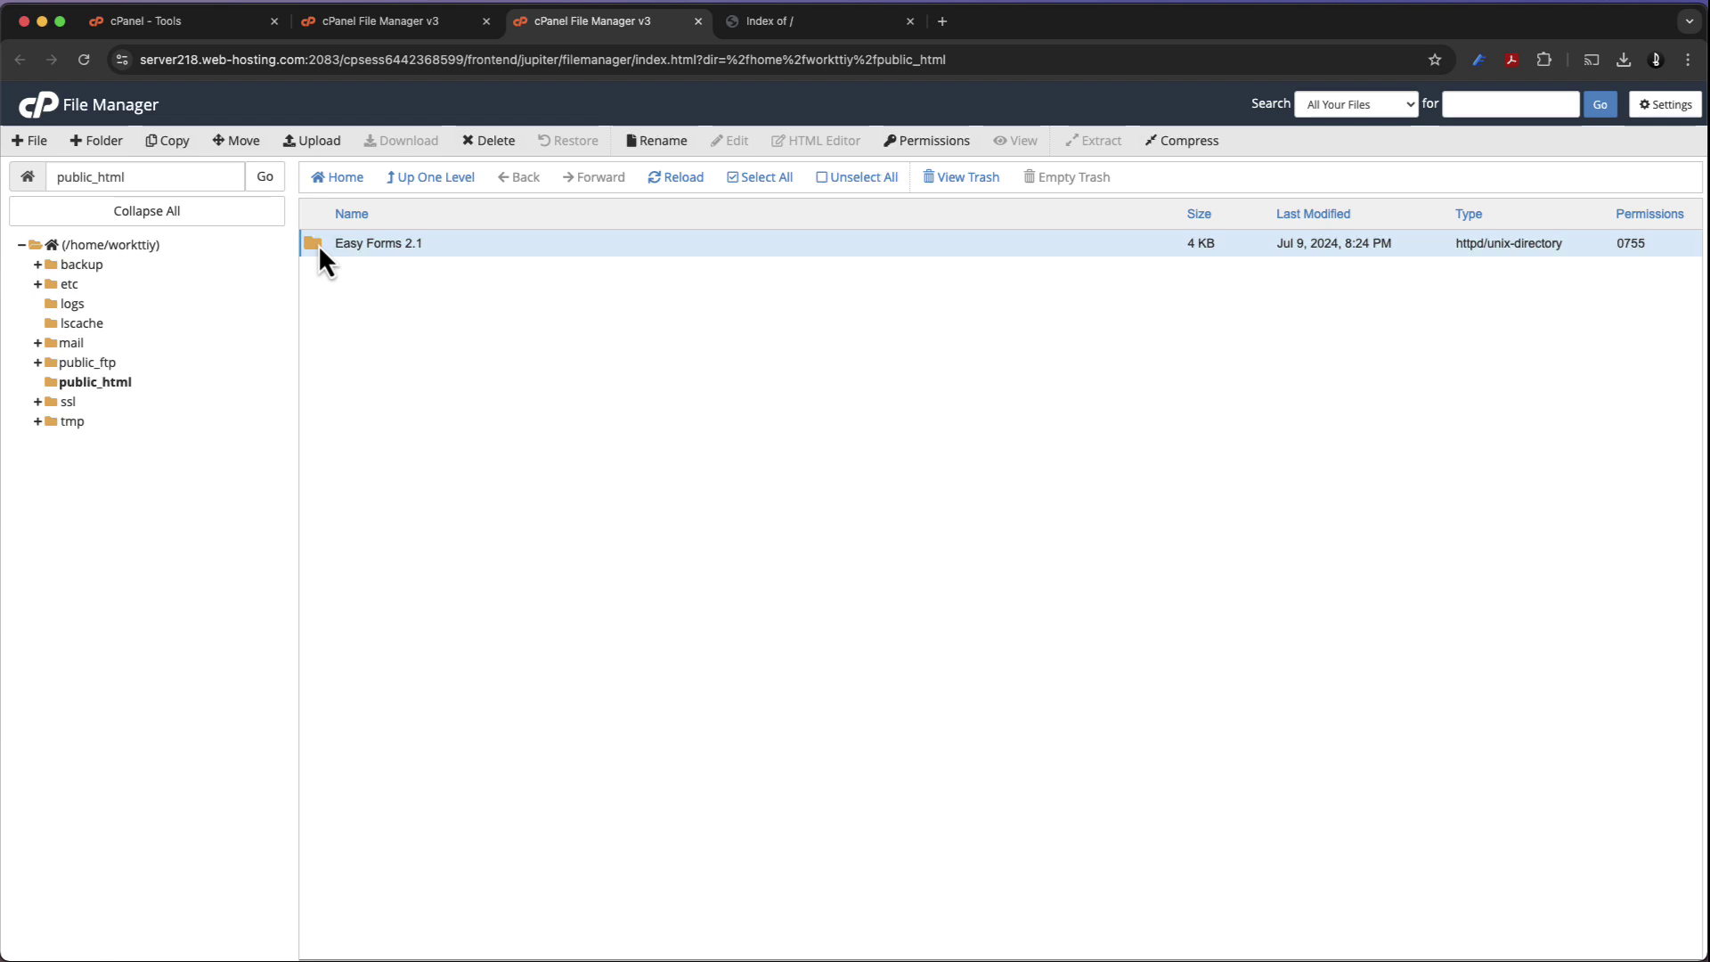
pyautogui.doubleClick(319, 244)
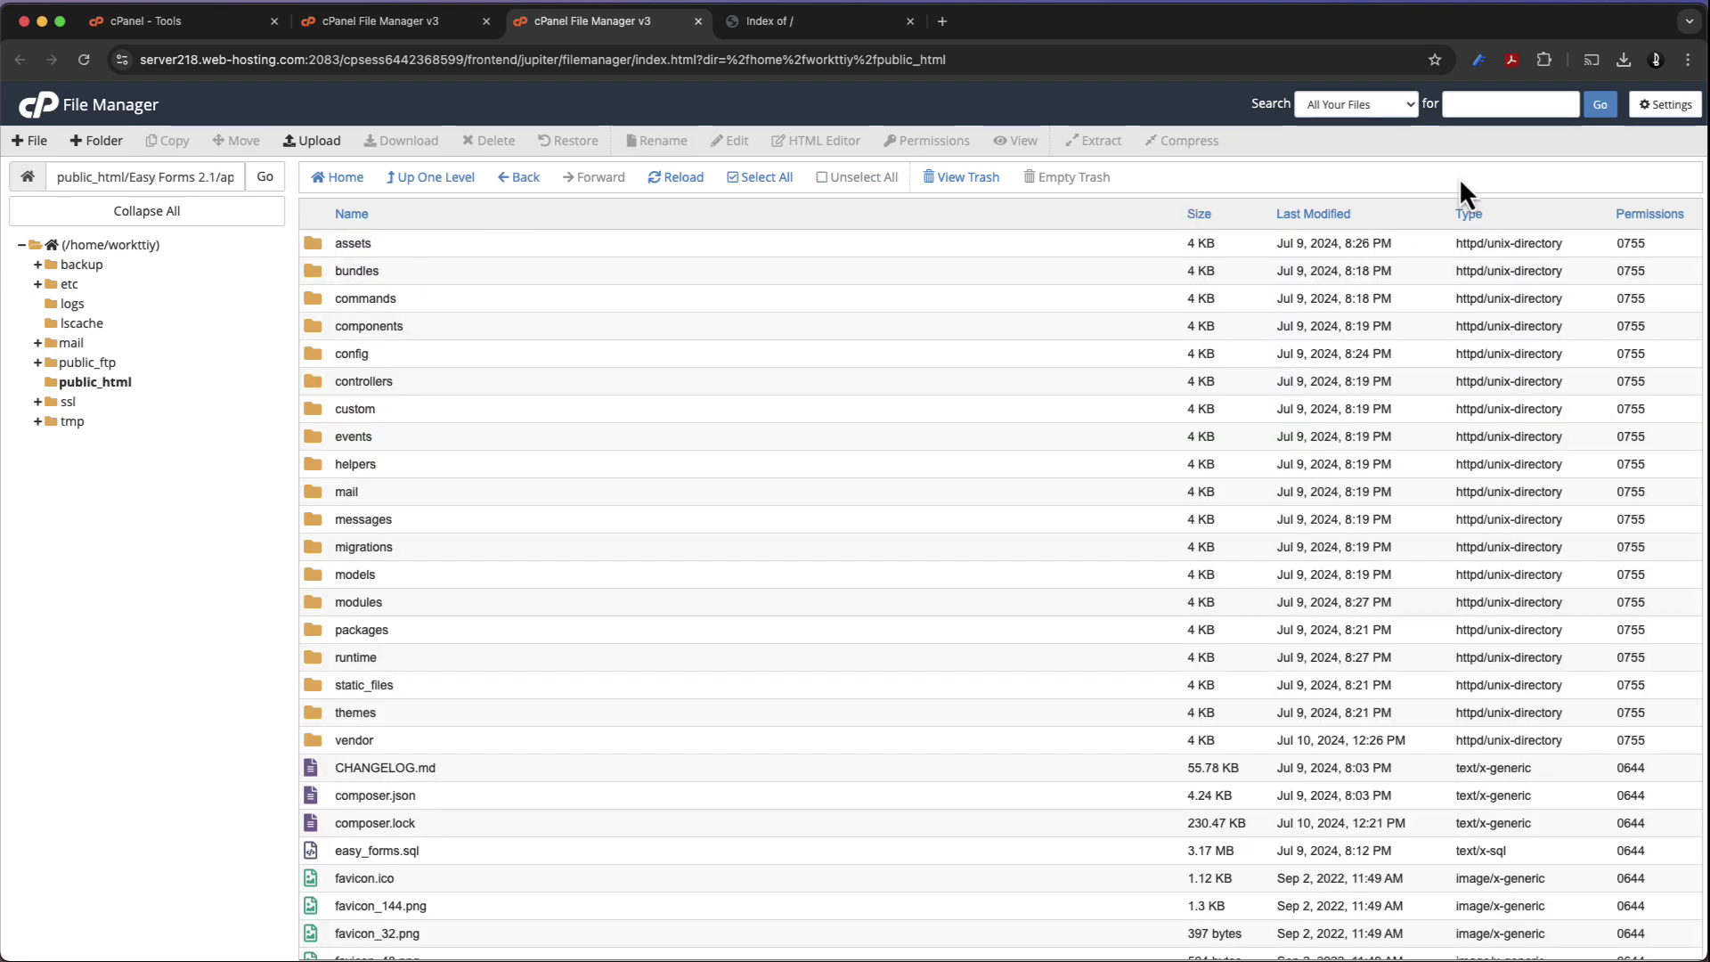
pyautogui.click(1650, 110)
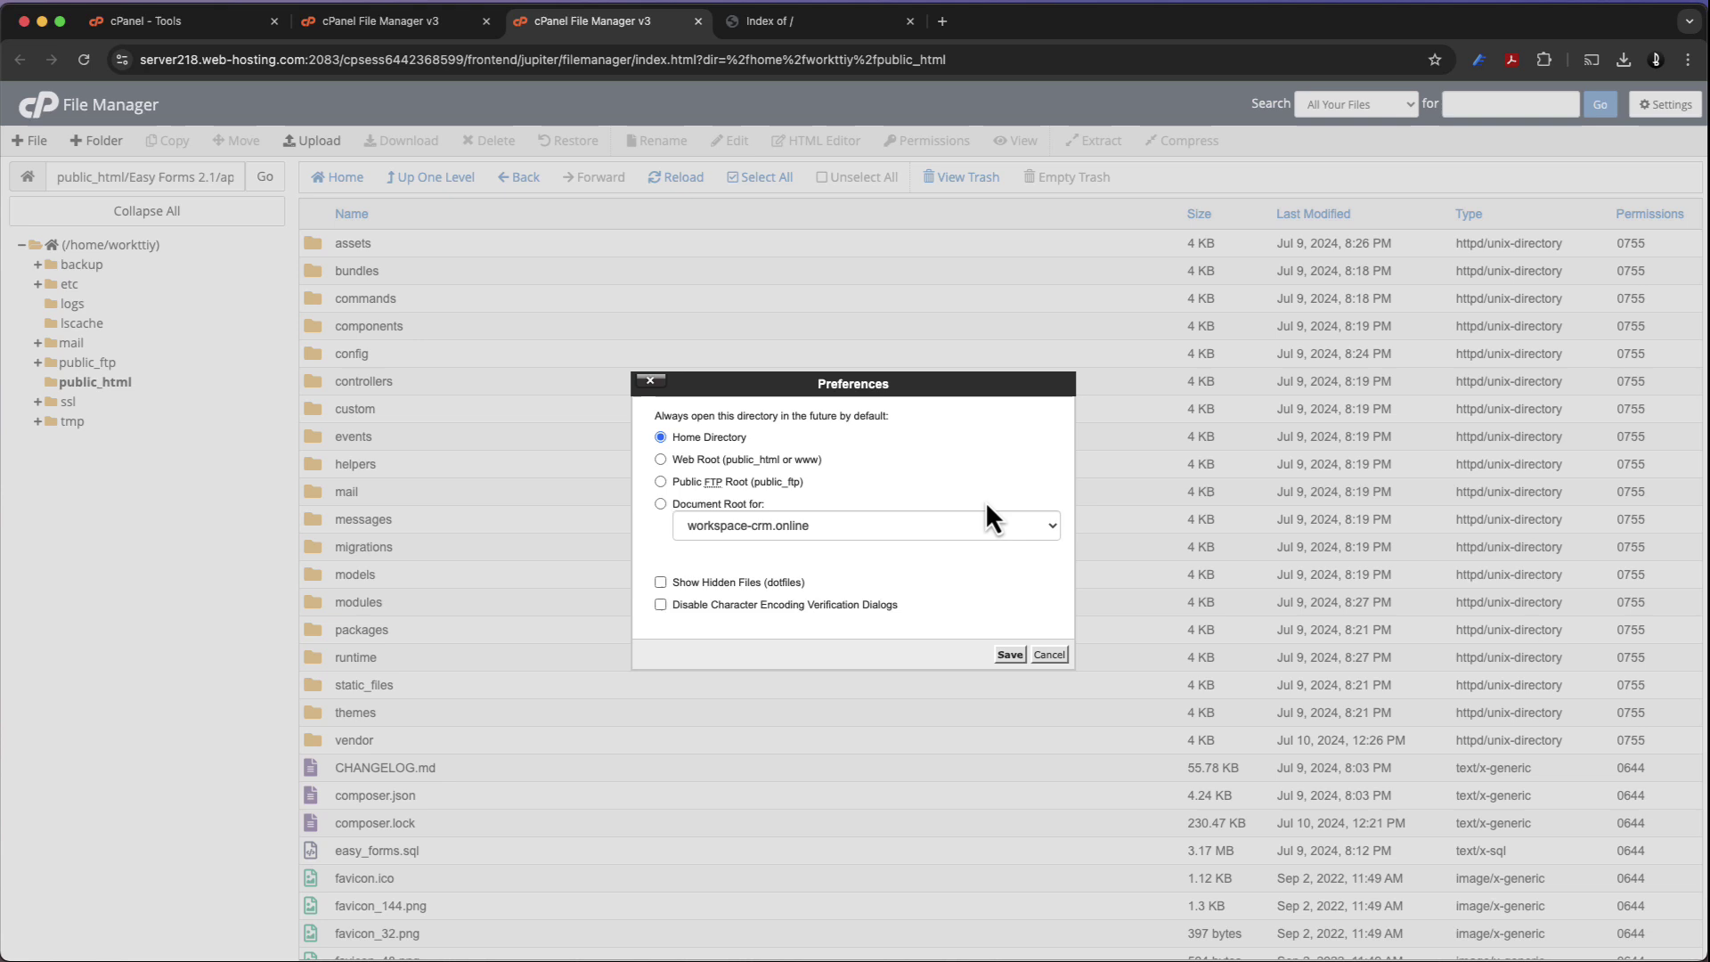
pyautogui.click(785, 584)
pyautogui.click(1010, 655)
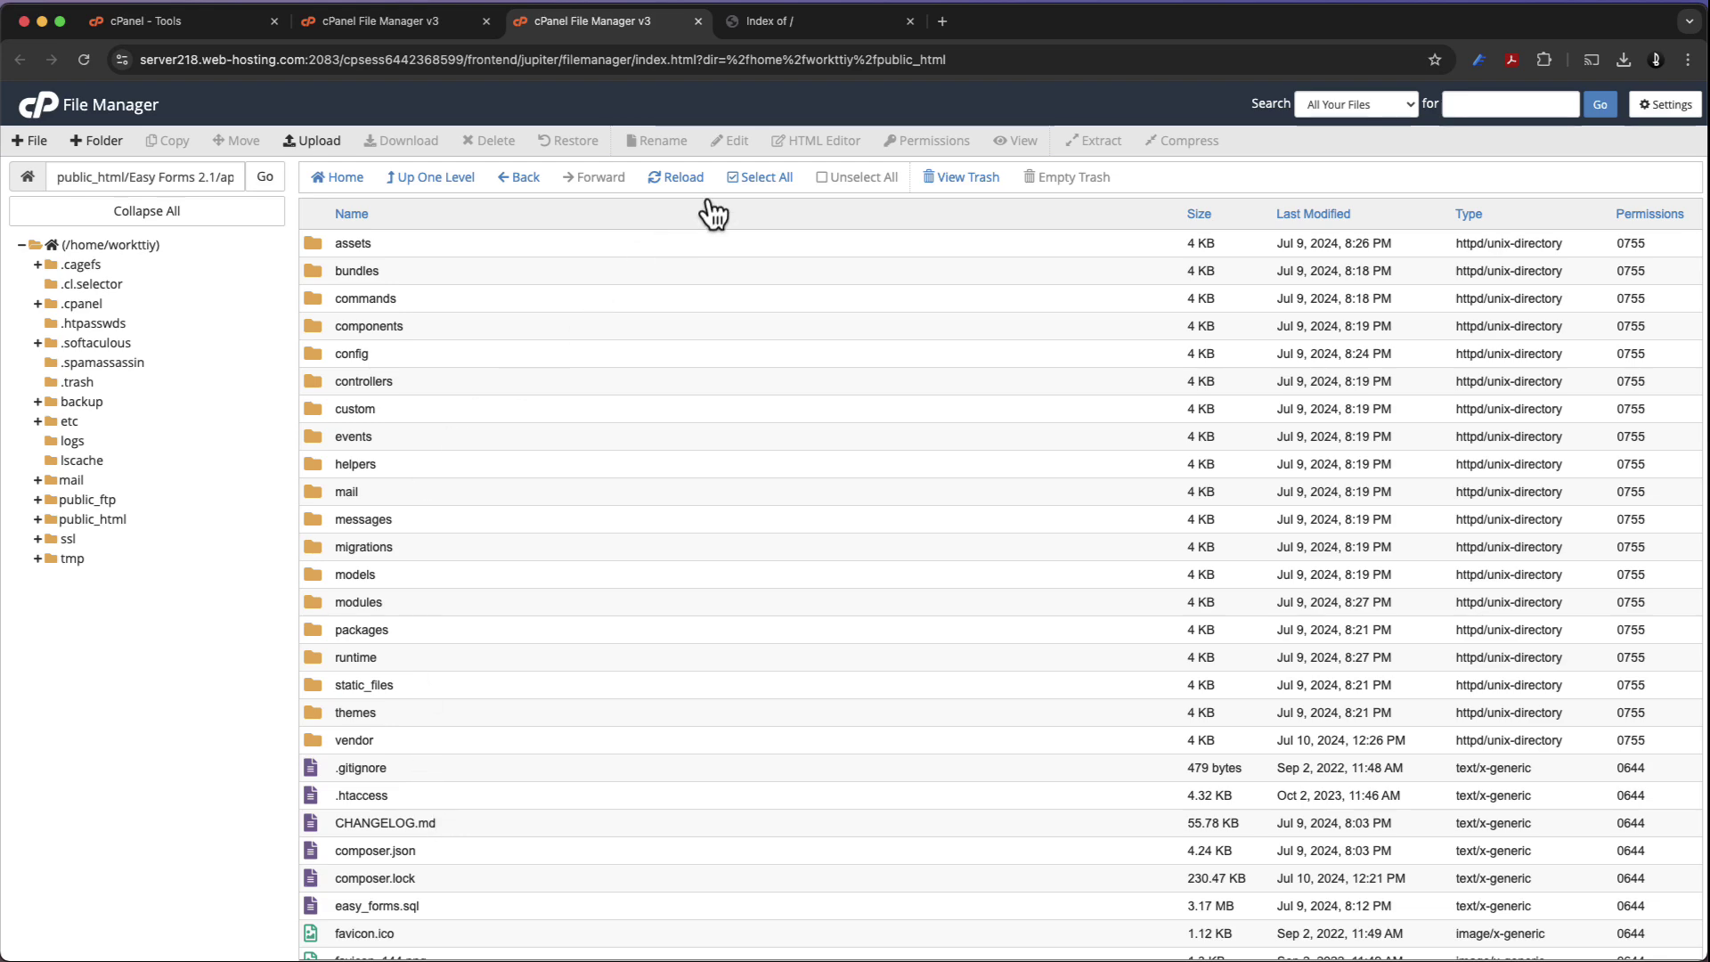
# Move every item in app, dotfiles included, to /public_html/
pyautogui.click(759, 177)
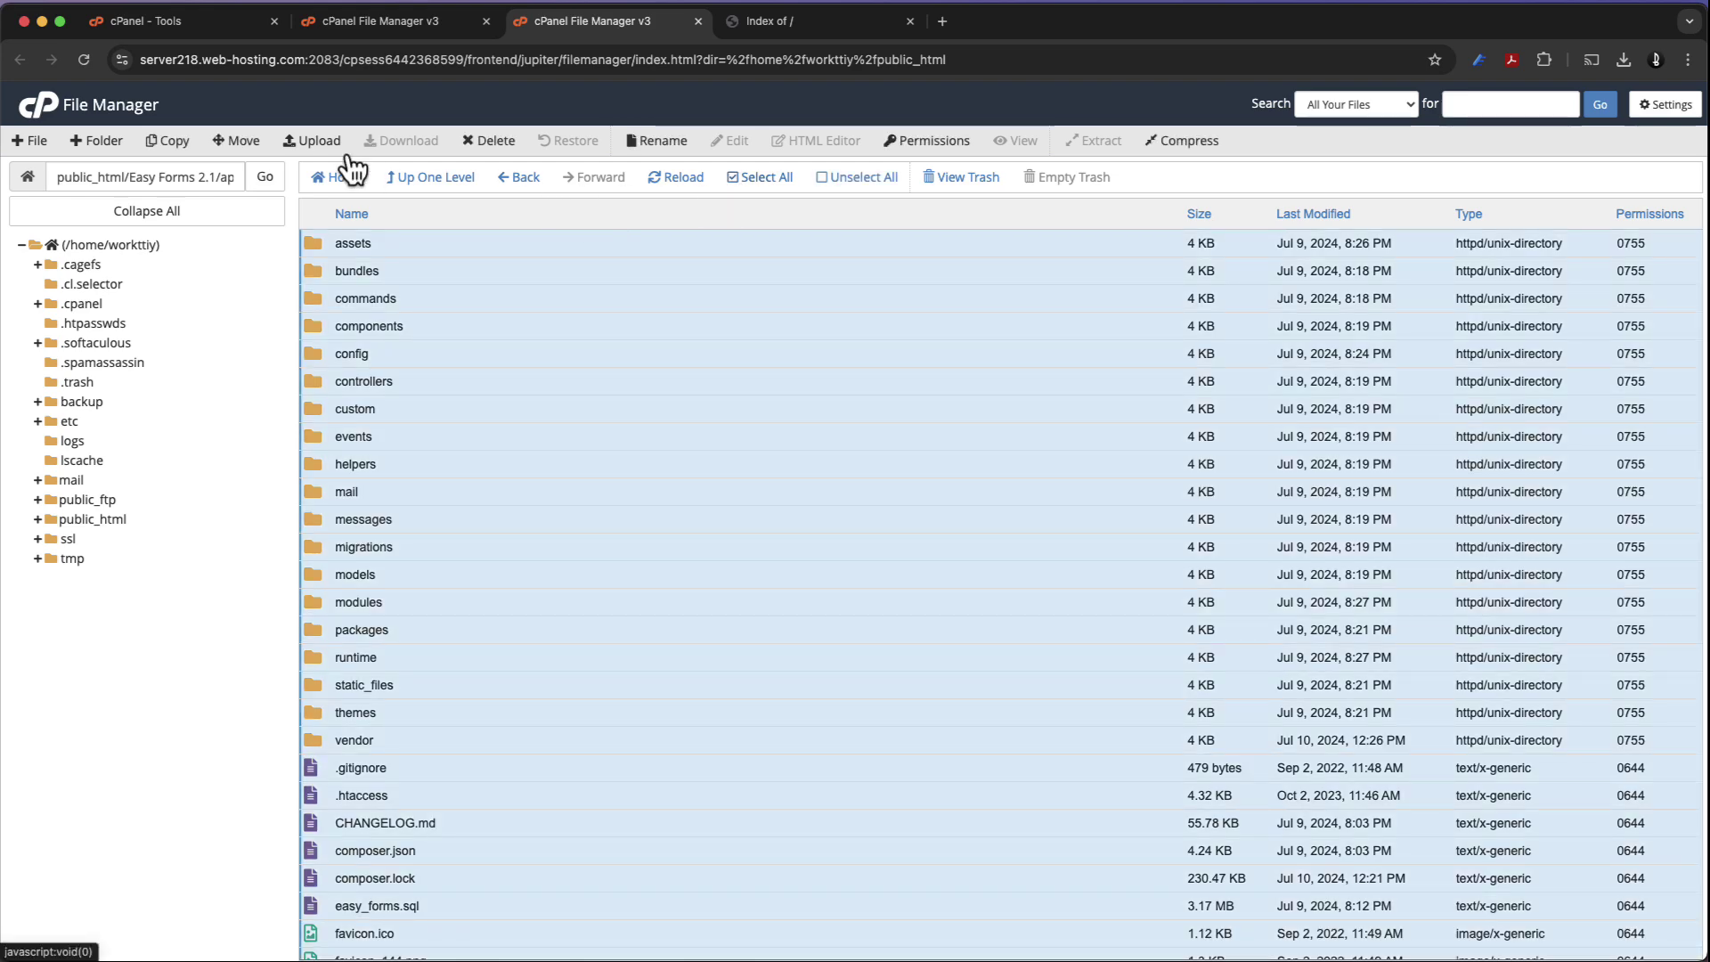
pyautogui.click(257, 144)
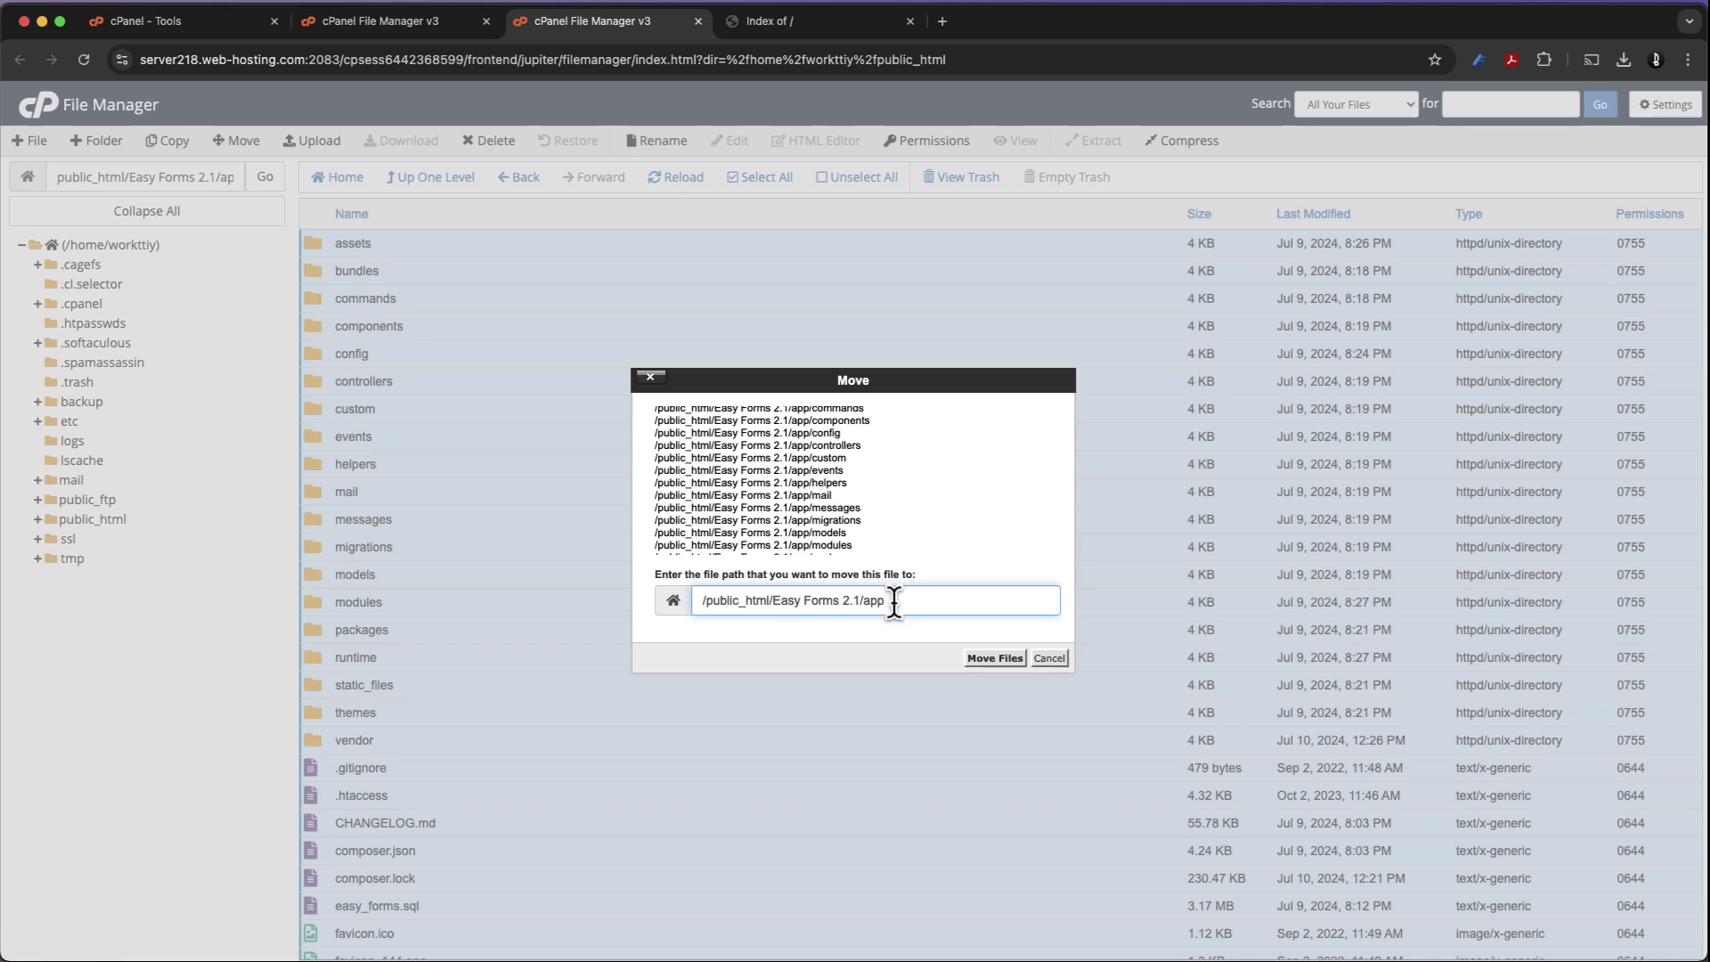
pyautogui.moveTo(893, 601); pyautogui.dragTo(788, 609)
pyautogui.press('BackSpace')
pyautogui.press('BackSpace')
pyautogui.press('BackSpace')
pyautogui.press('BackSpace')
pyautogui.click(989, 661)
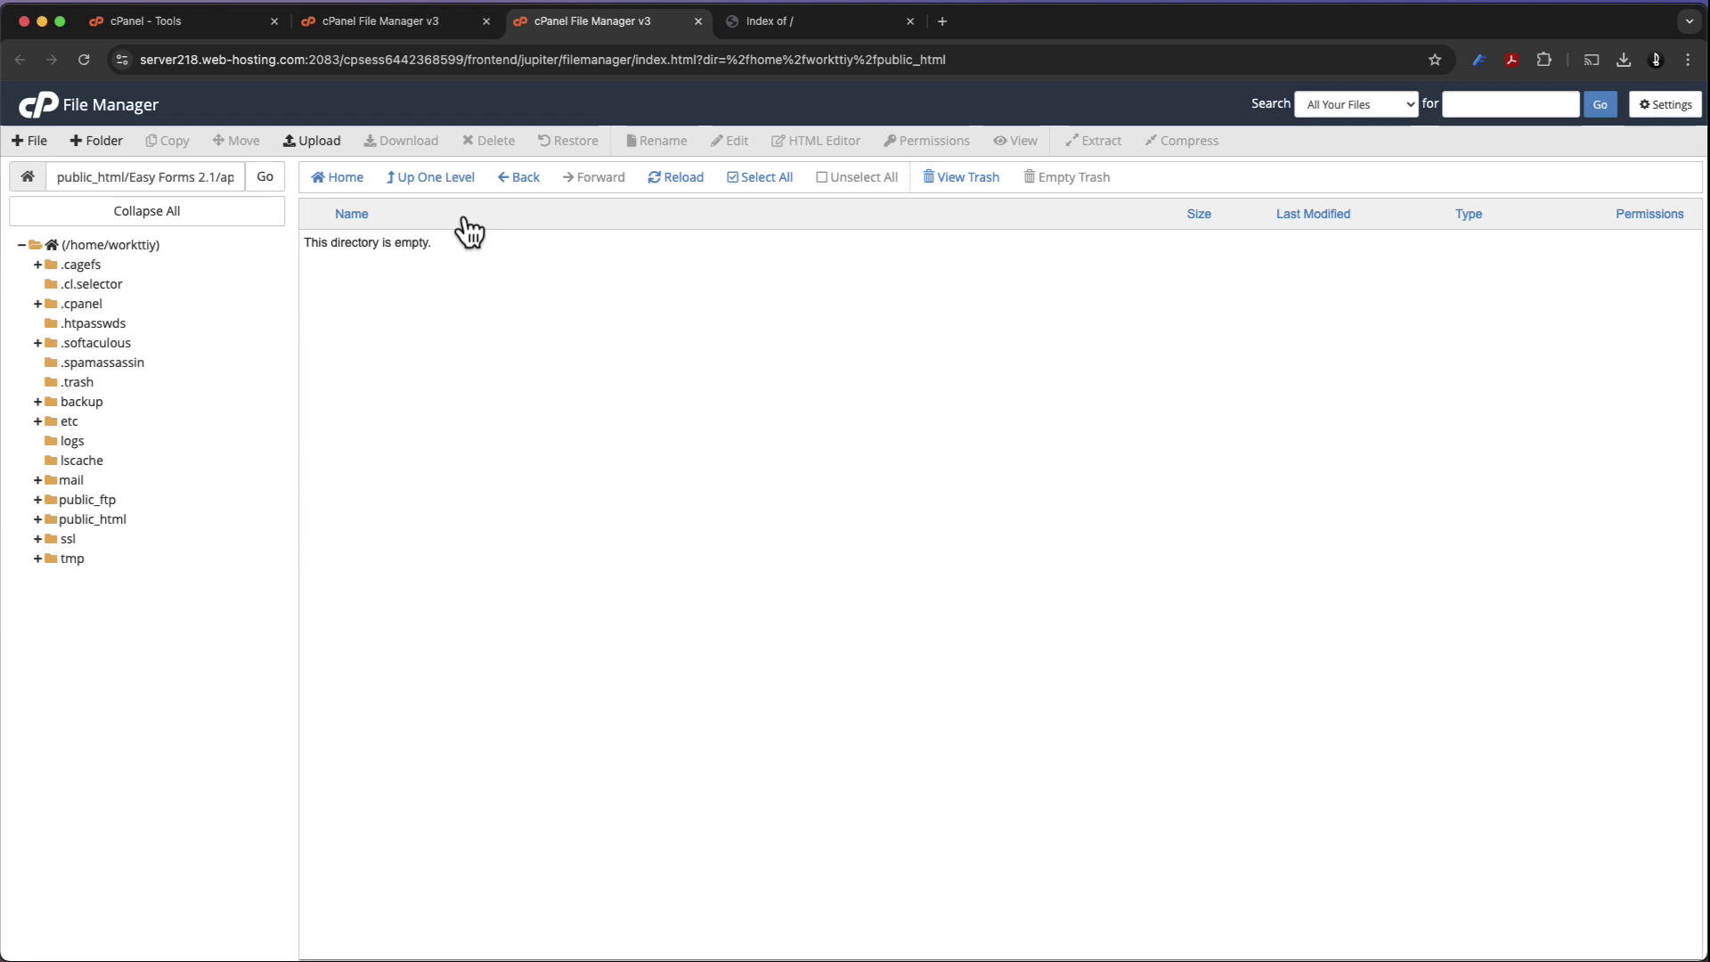
# Permanently delete the emptied Easy Forms 2.1 folder from public_html, skipping the trash
pyautogui.click(445, 189)
pyautogui.click(447, 187)
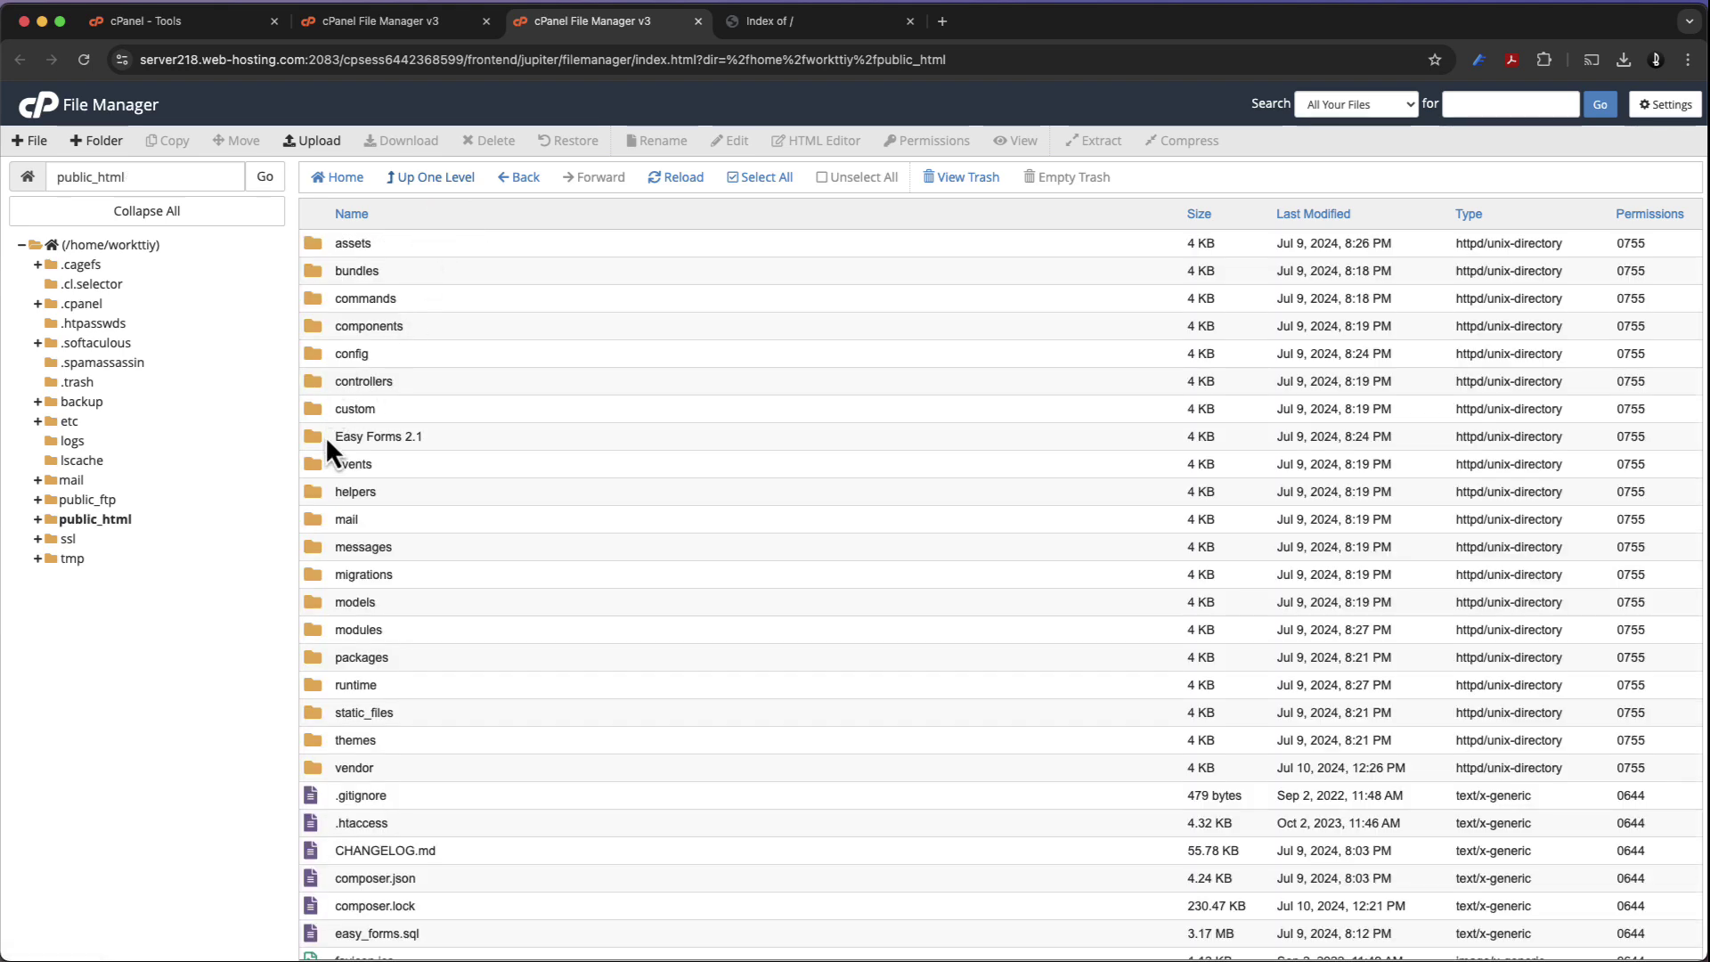
pyautogui.click(321, 444)
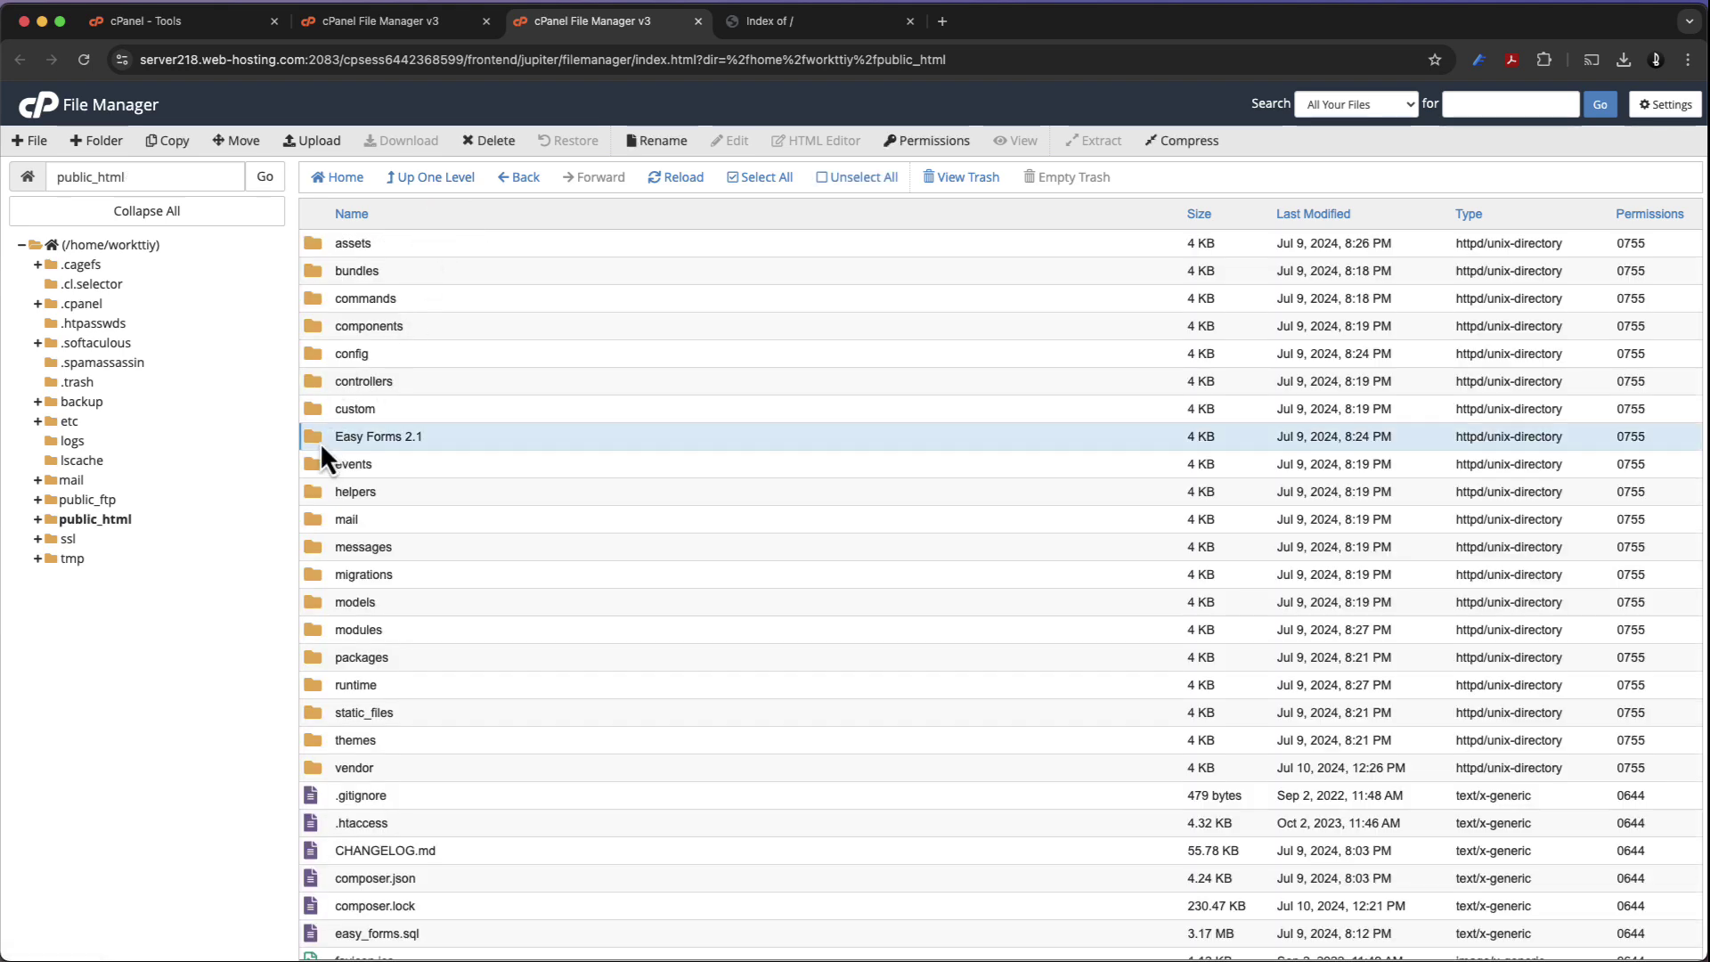
pyautogui.click(472, 143)
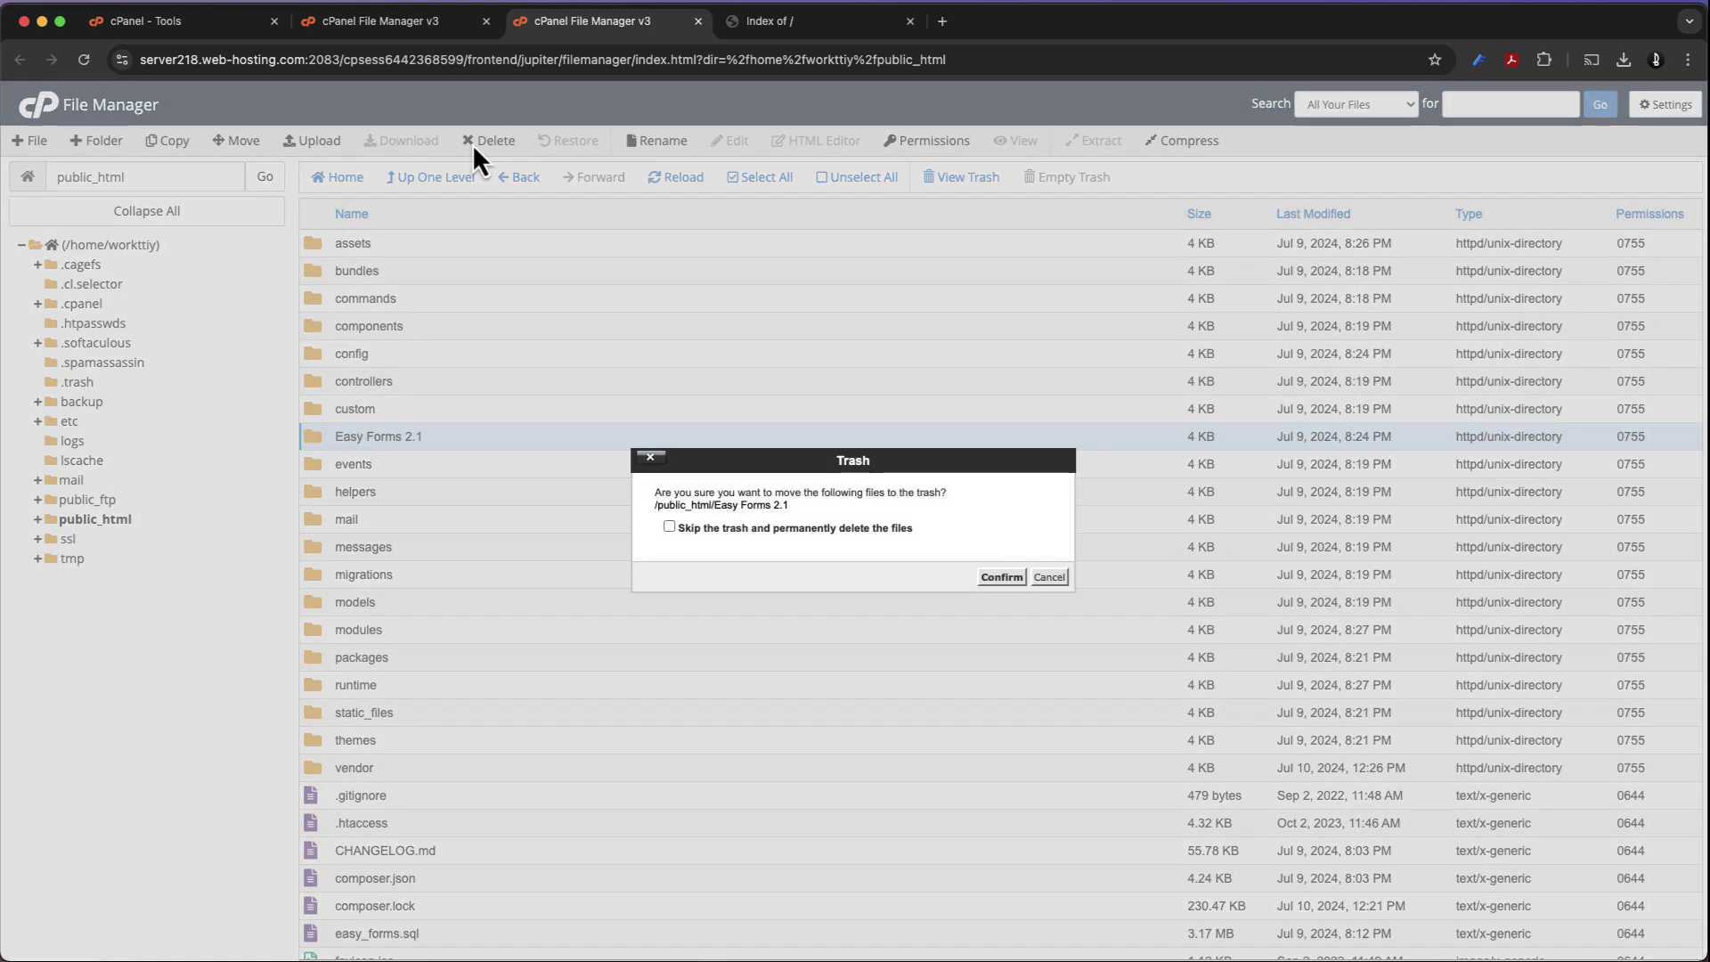
pyautogui.click(814, 527)
pyautogui.click(997, 577)
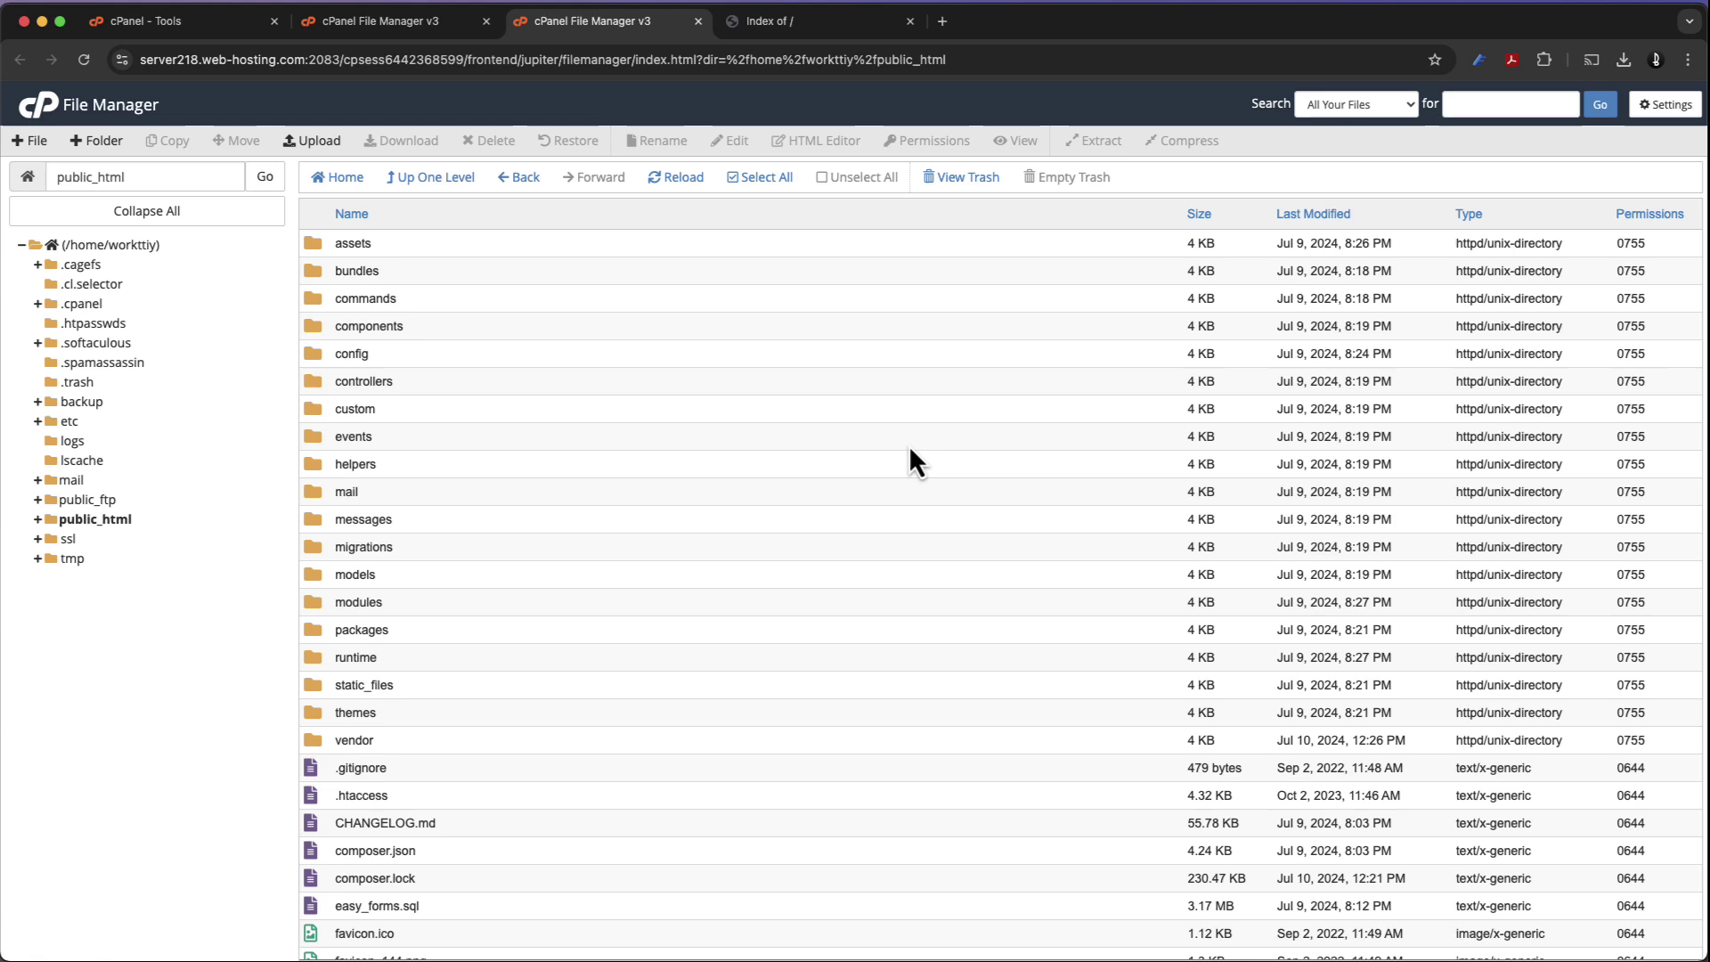
# Activate the Easy Forms license by pasting the purchase code in the installer
pyautogui.click(819, 39)
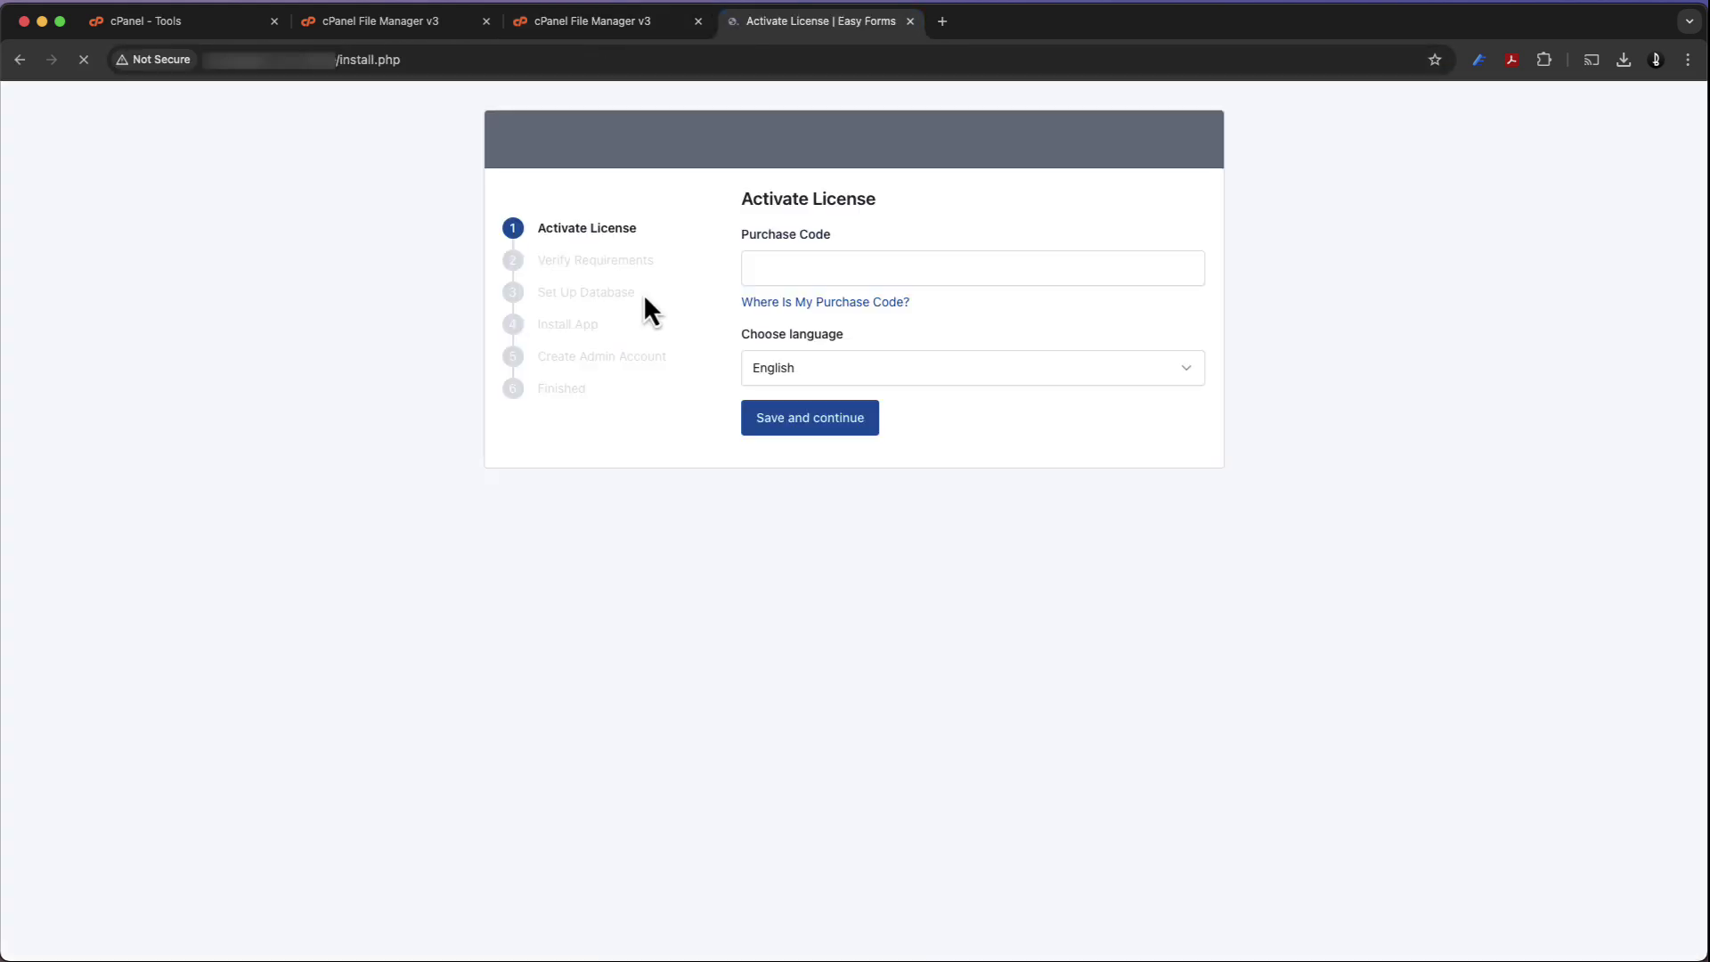
pyautogui.click(749, 274)
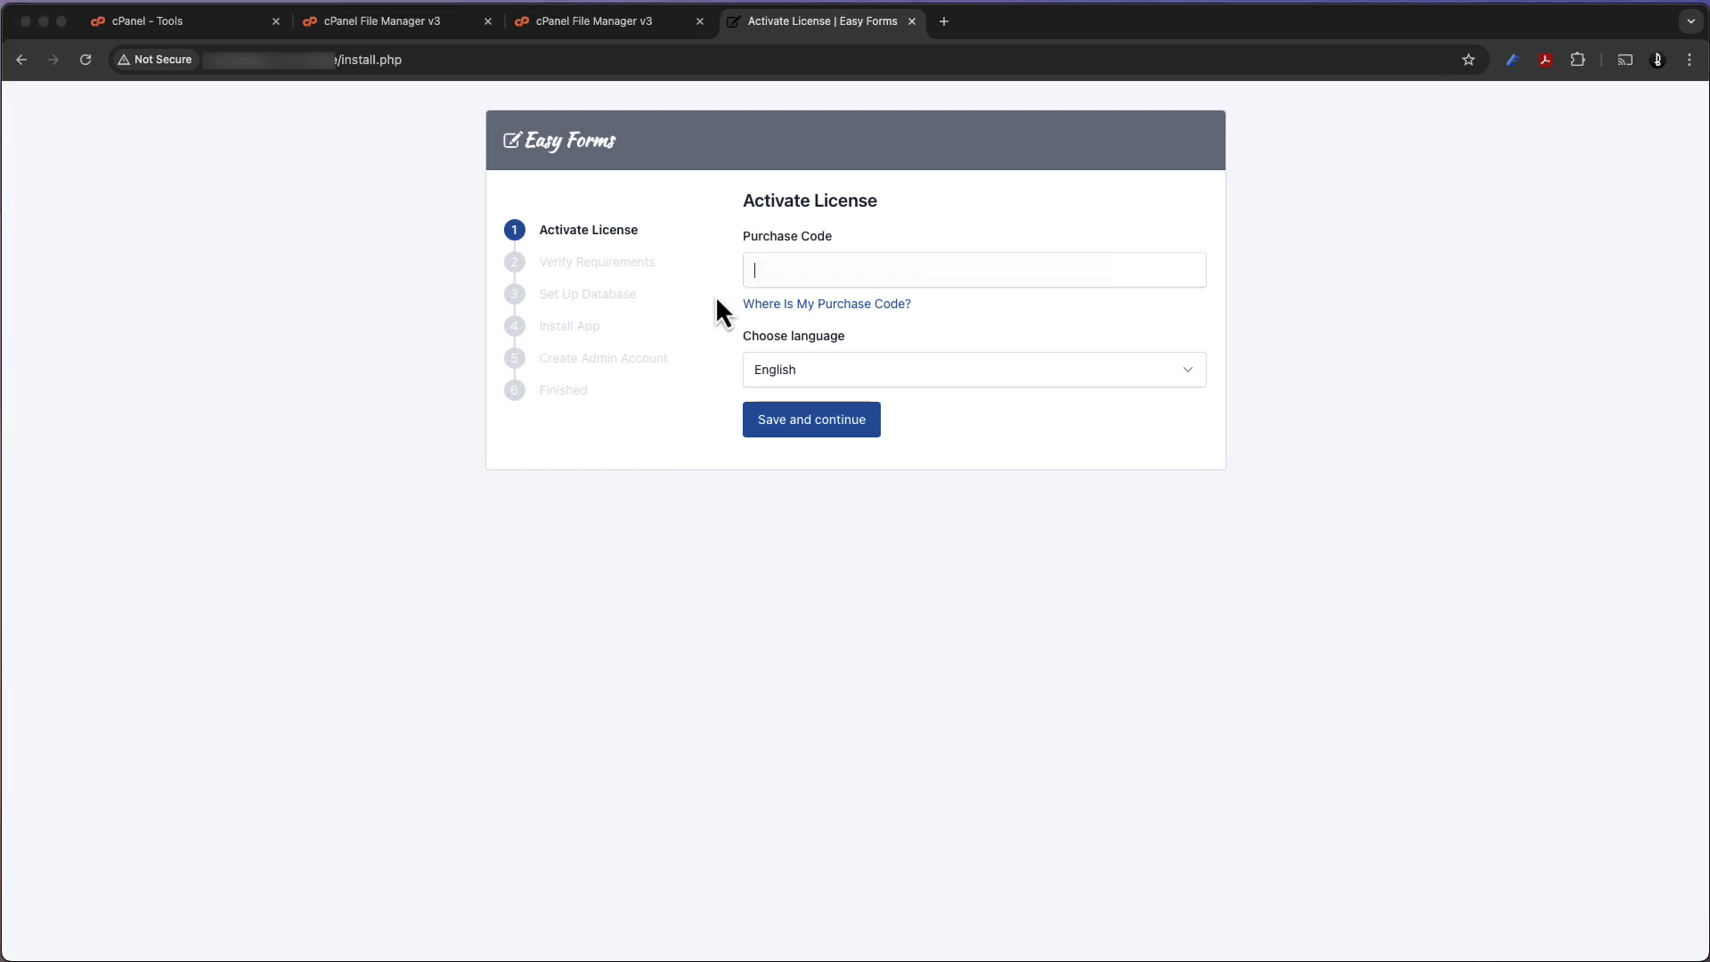
pyautogui.press('super+v')
pyautogui.press('super+v')
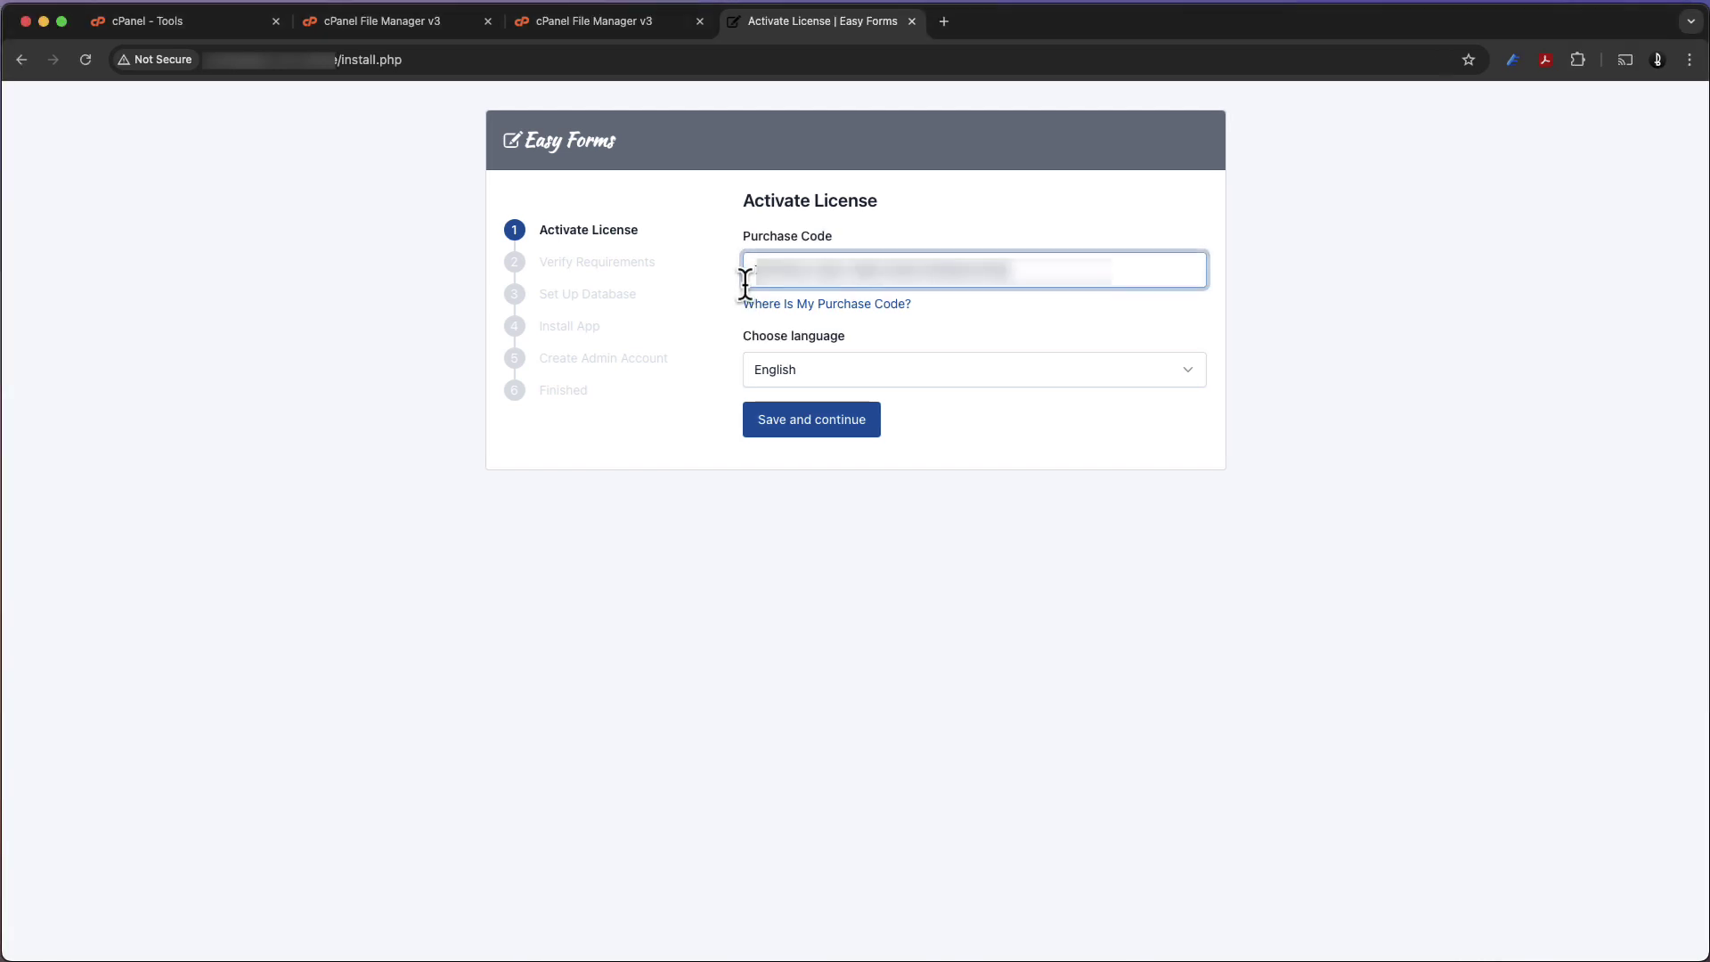
pyautogui.click(857, 422)
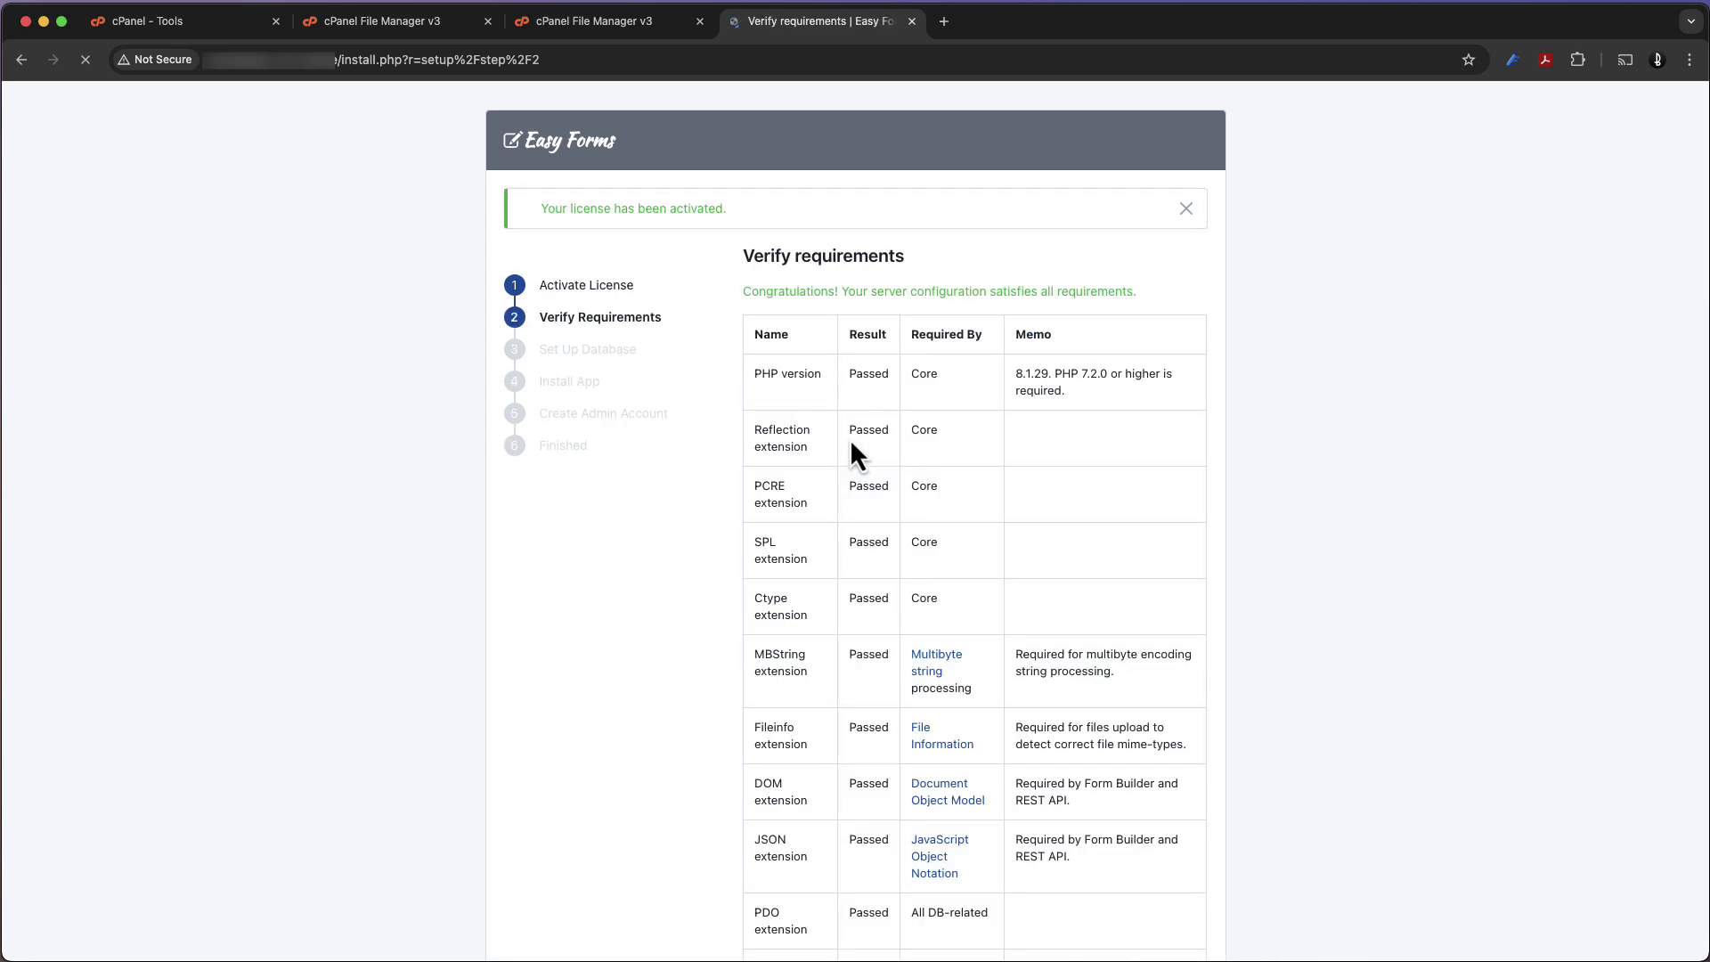
# Confirm all server requirements pass and continue to Database Configuration
pyautogui.scroll(-5, 851, 443)
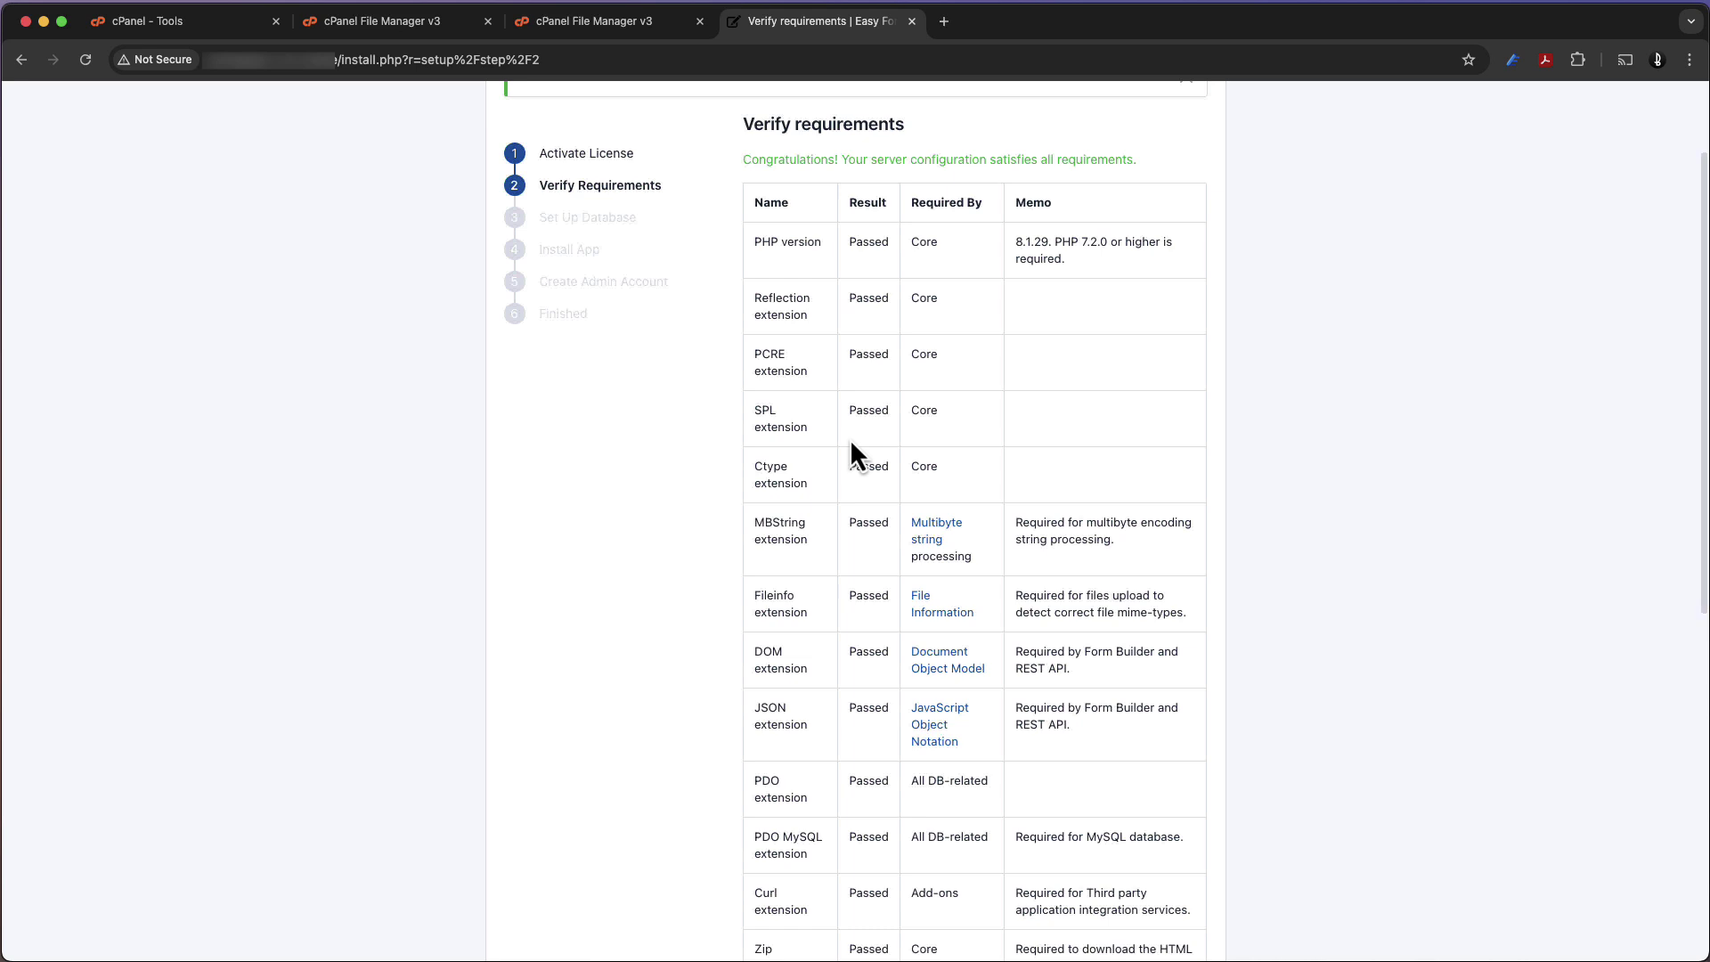
pyautogui.scroll(-8, 850, 438)
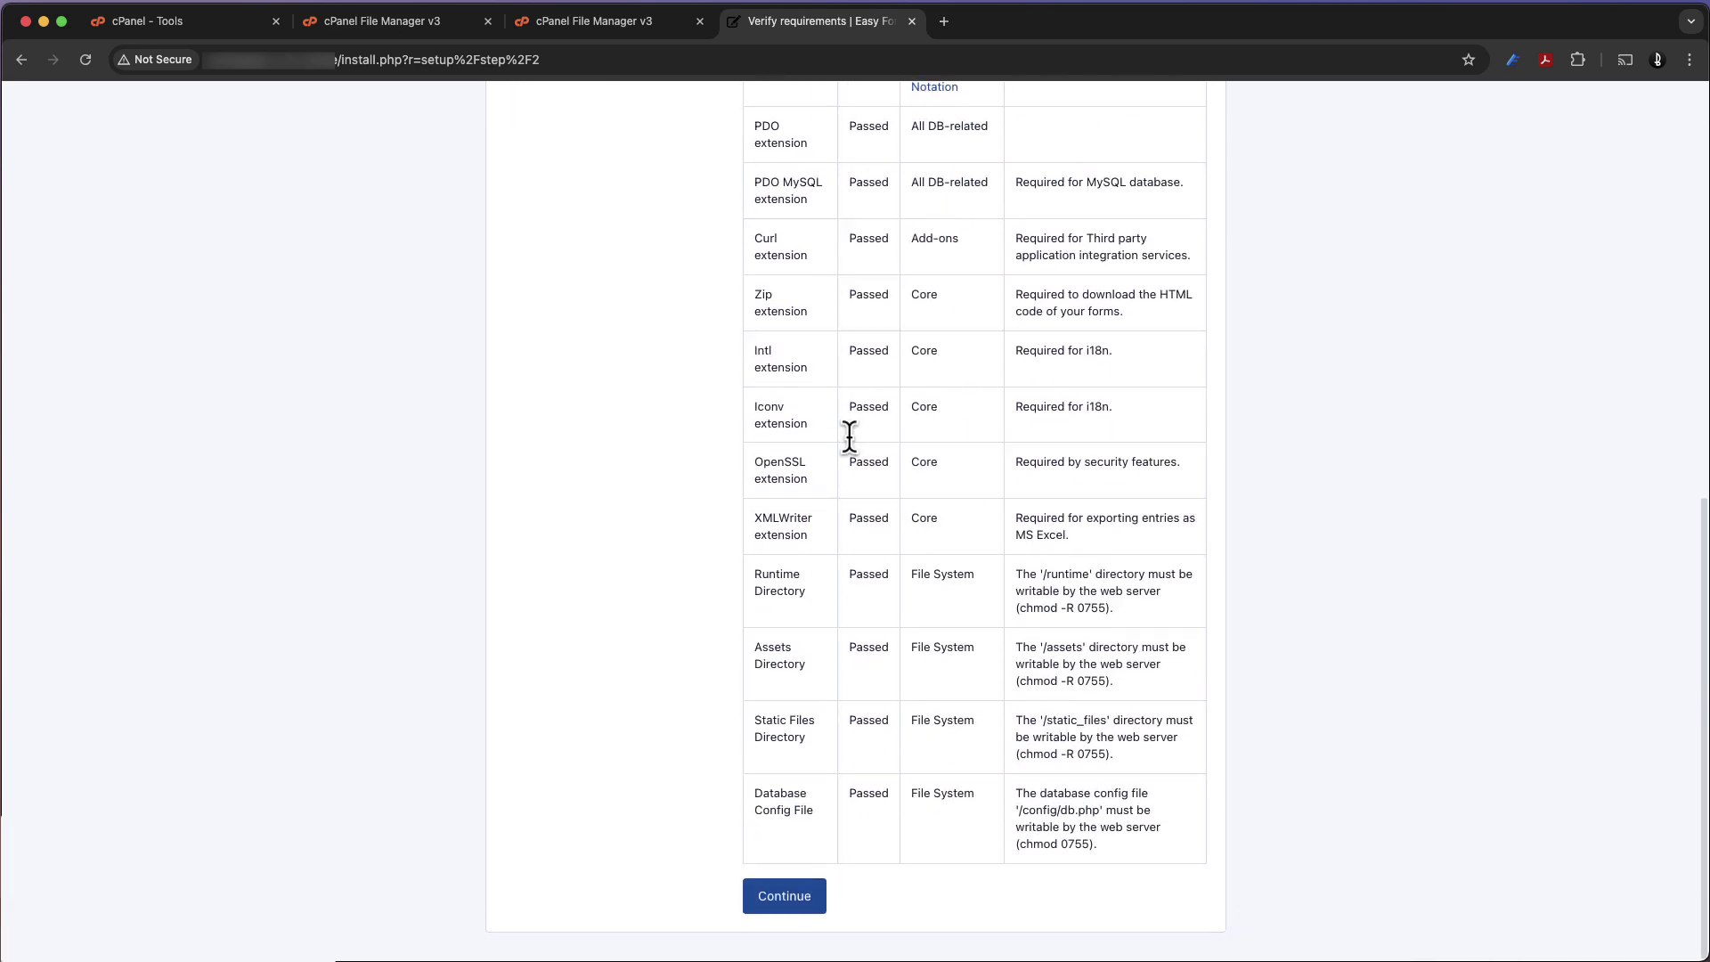
pyautogui.click(800, 900)
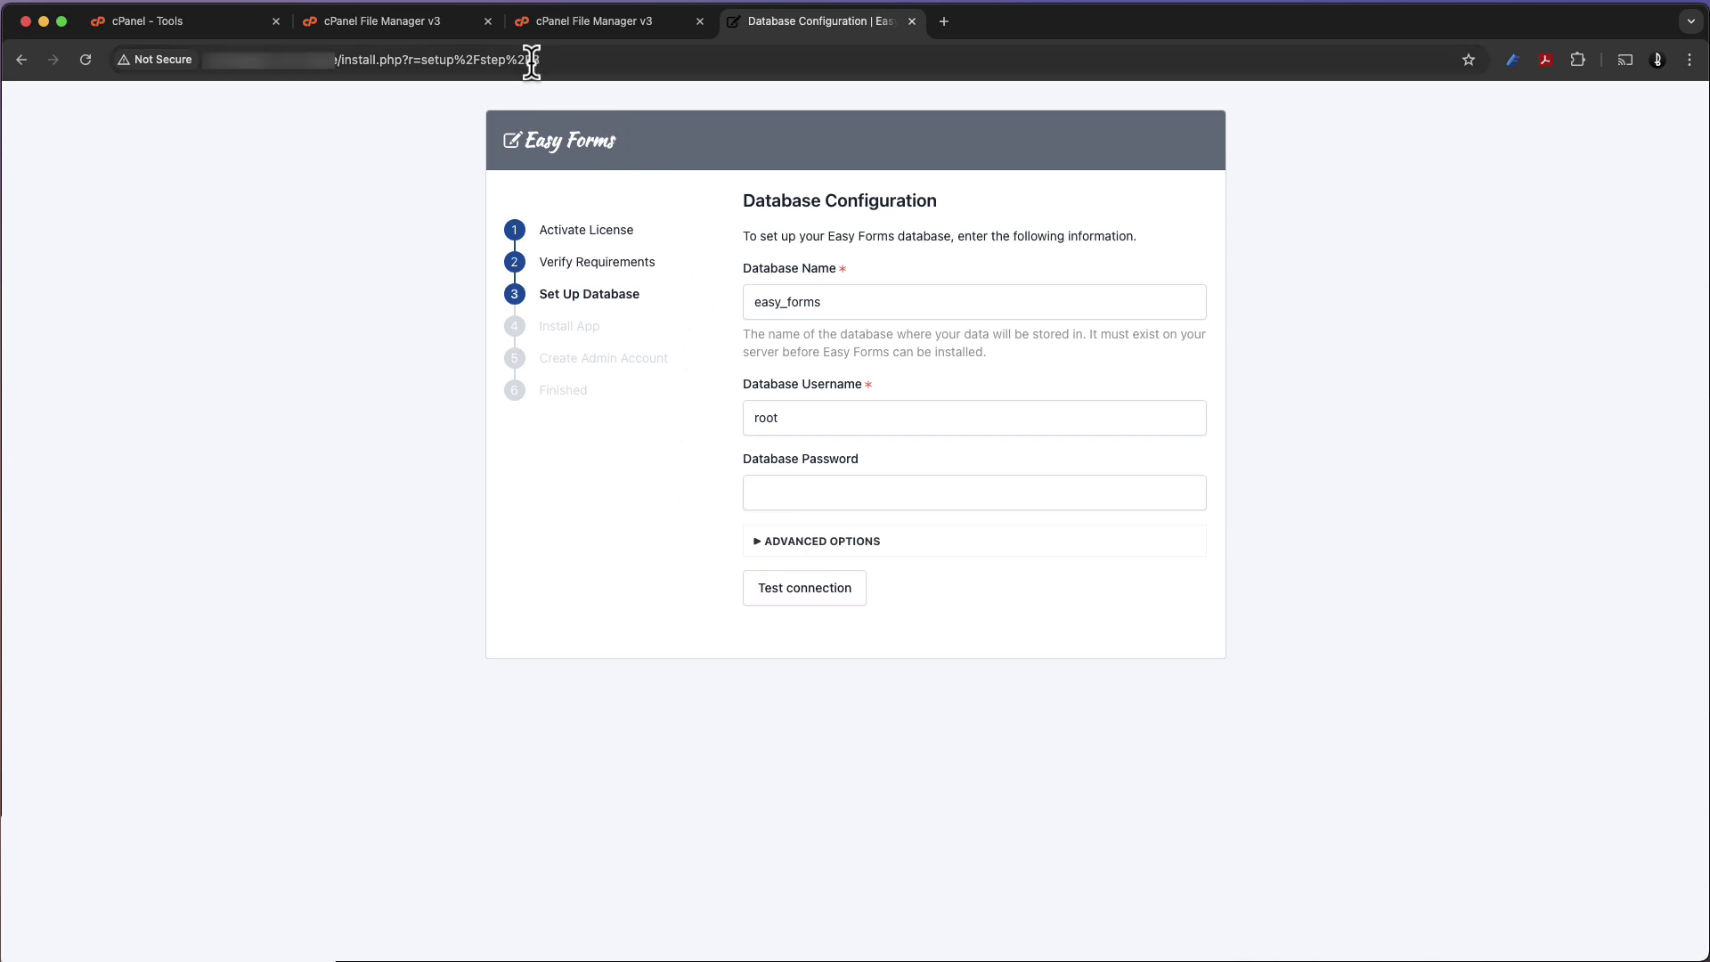
# Create the MySQL database workttiy_forms by entering 'forms' under MySQL Databases
pyautogui.click(230, 32)
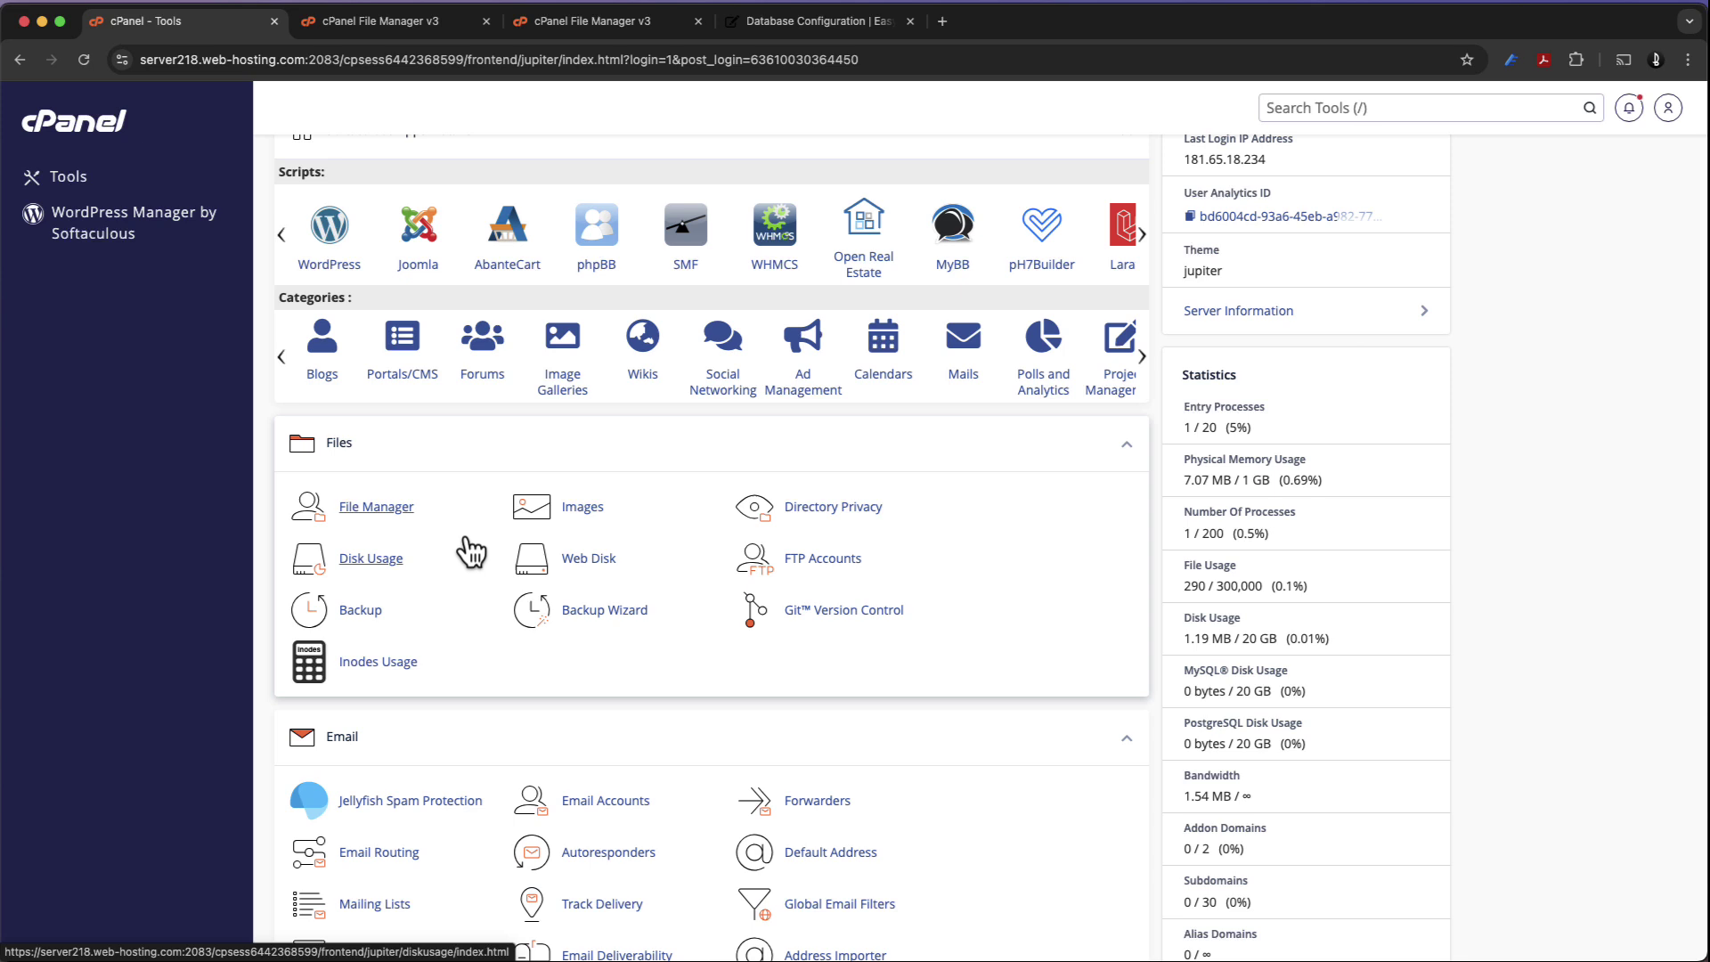
pyautogui.scroll(4, 470, 548)
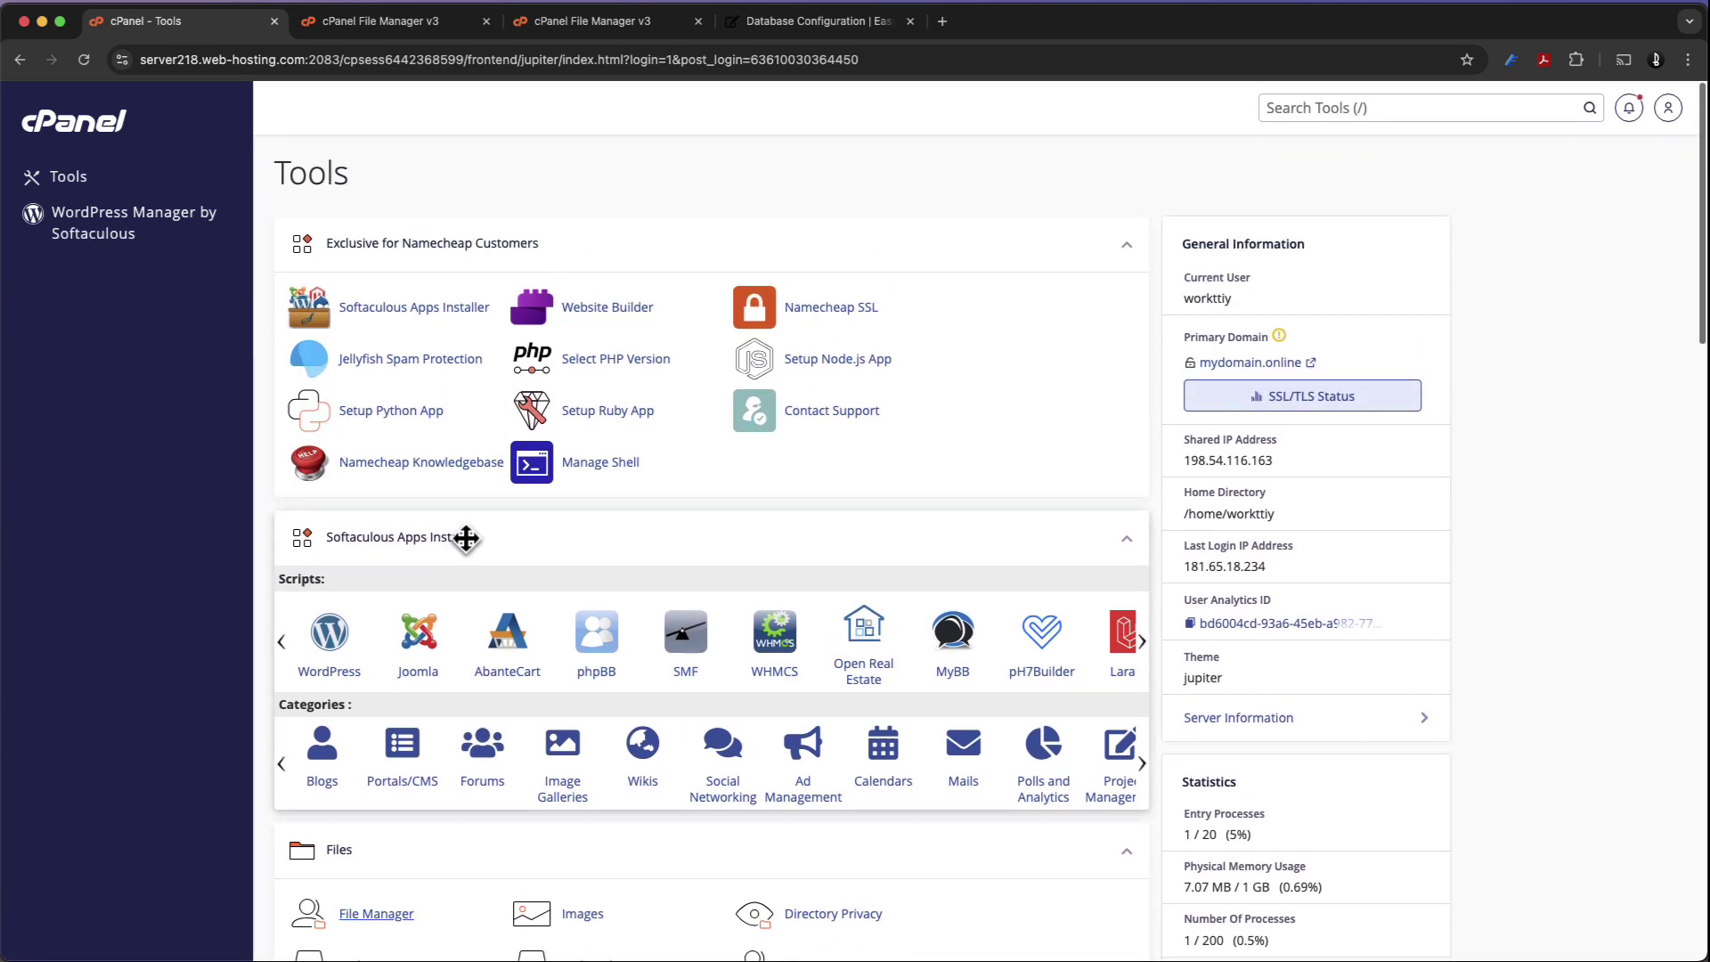
pyautogui.scroll(-6, 472, 548)
pyautogui.scroll(-3, 470, 548)
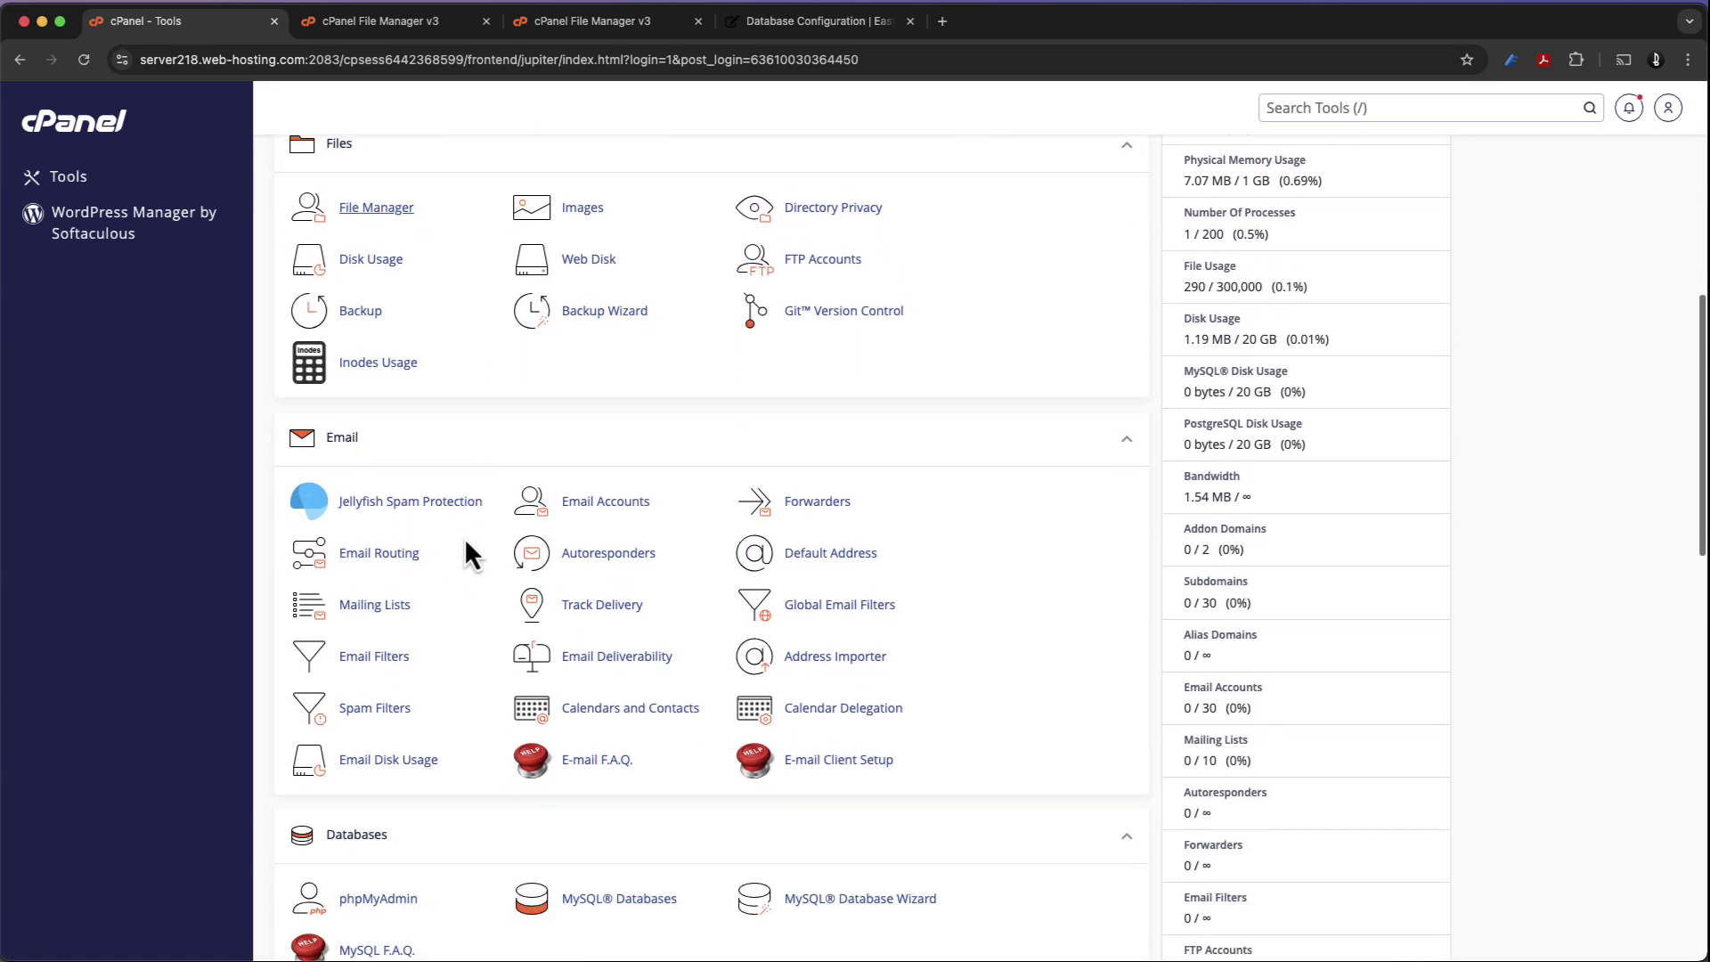
pyautogui.scroll(-3, 469, 548)
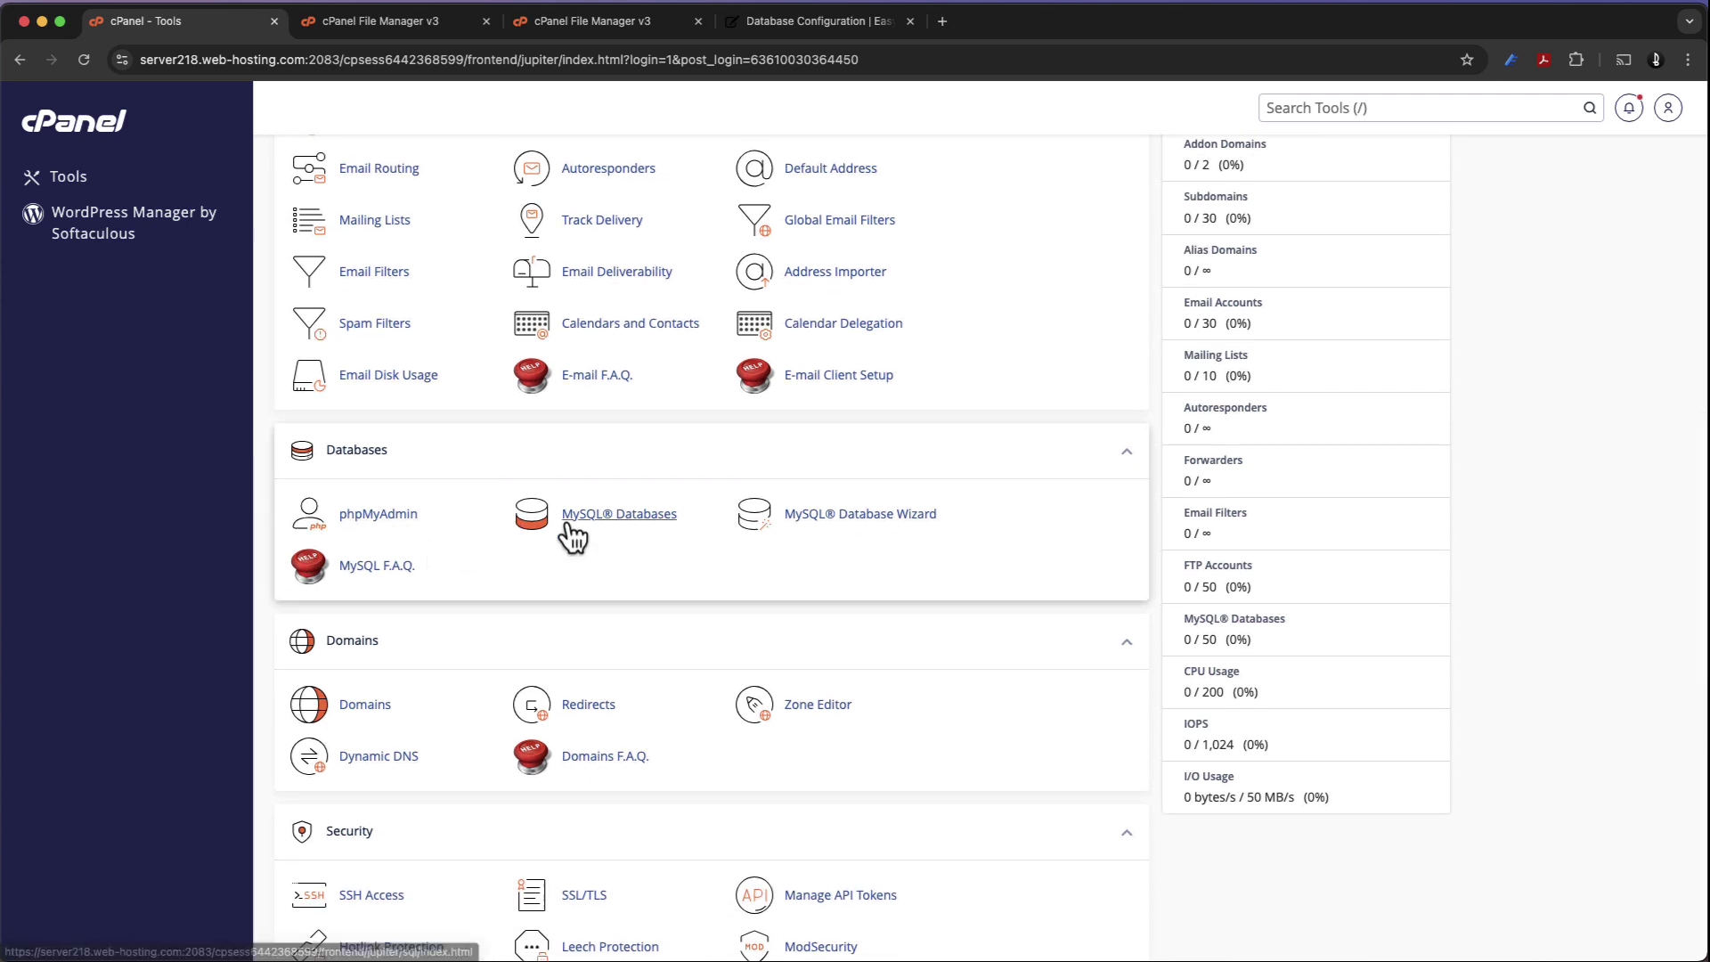
pyautogui.click(595, 521)
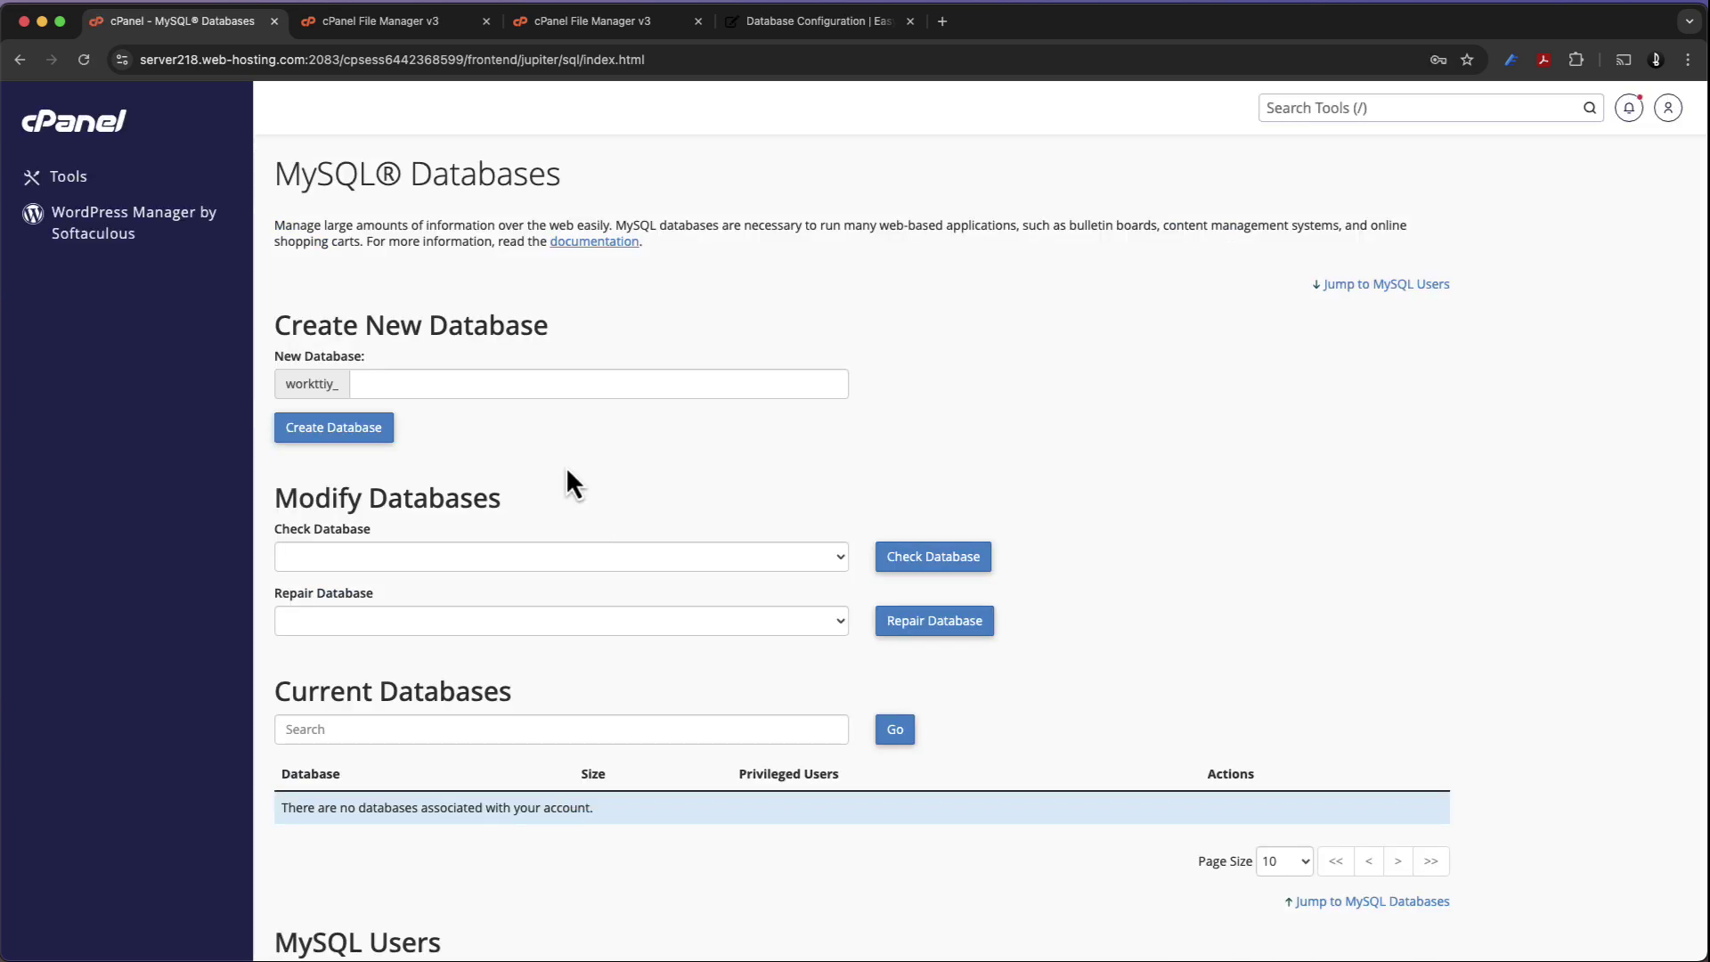
pyautogui.click(537, 393)
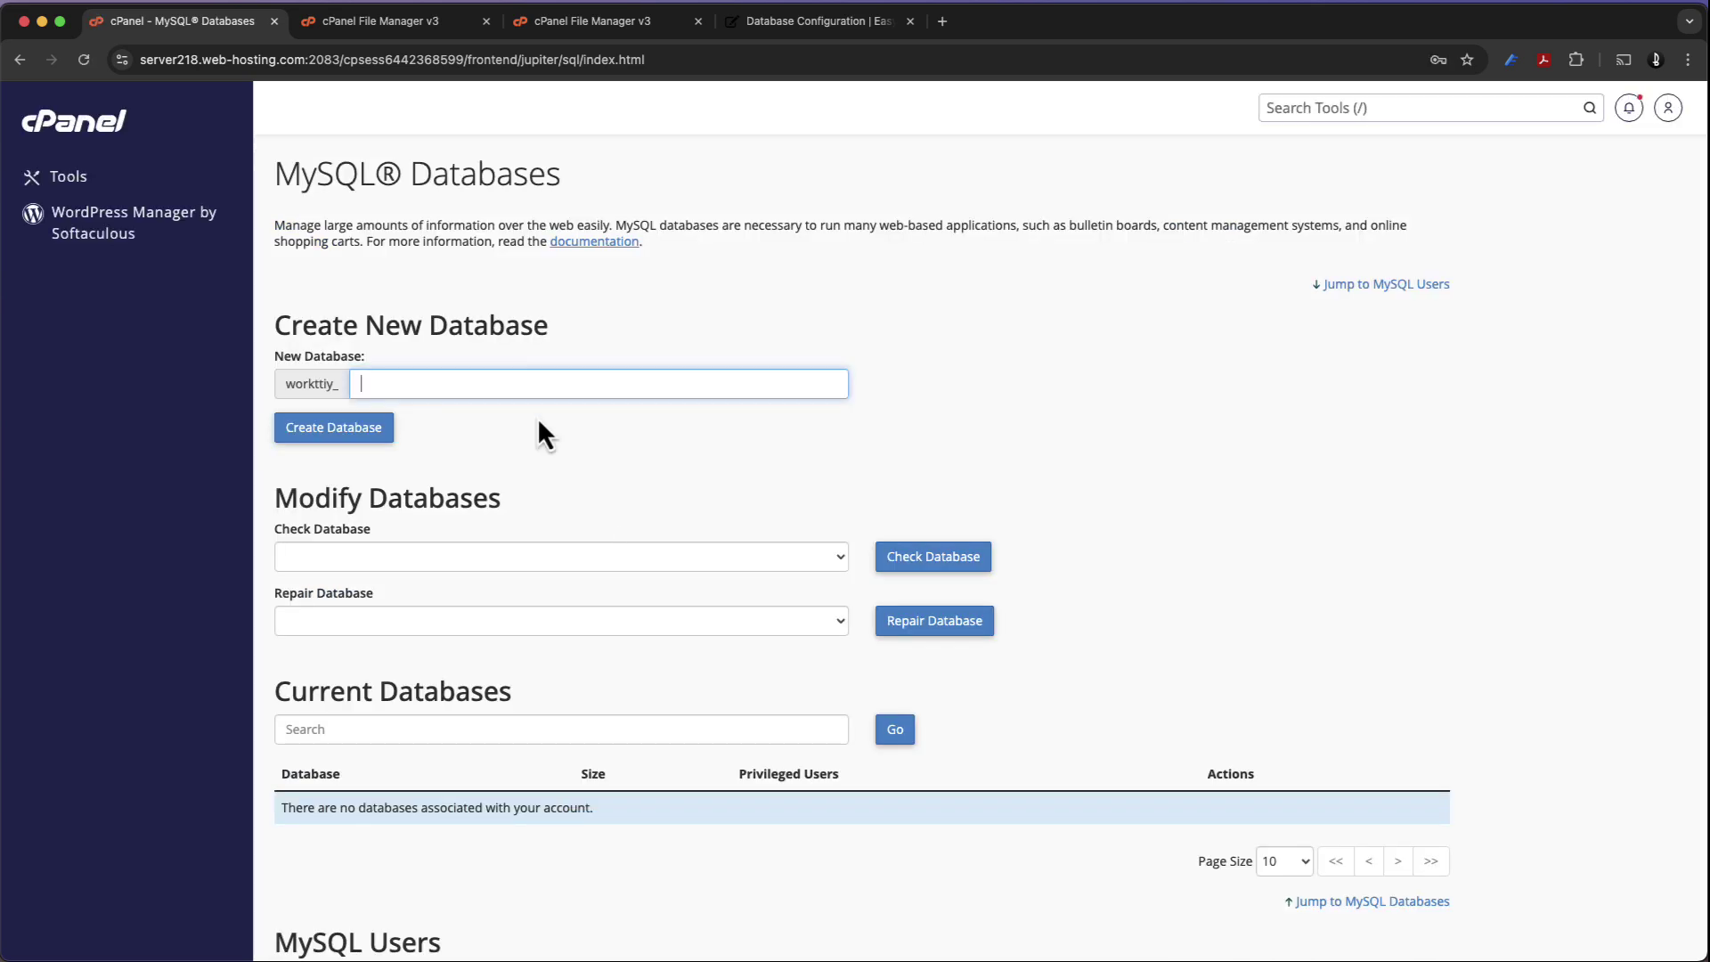
pyautogui.write('forms')
pyautogui.click(381, 445)
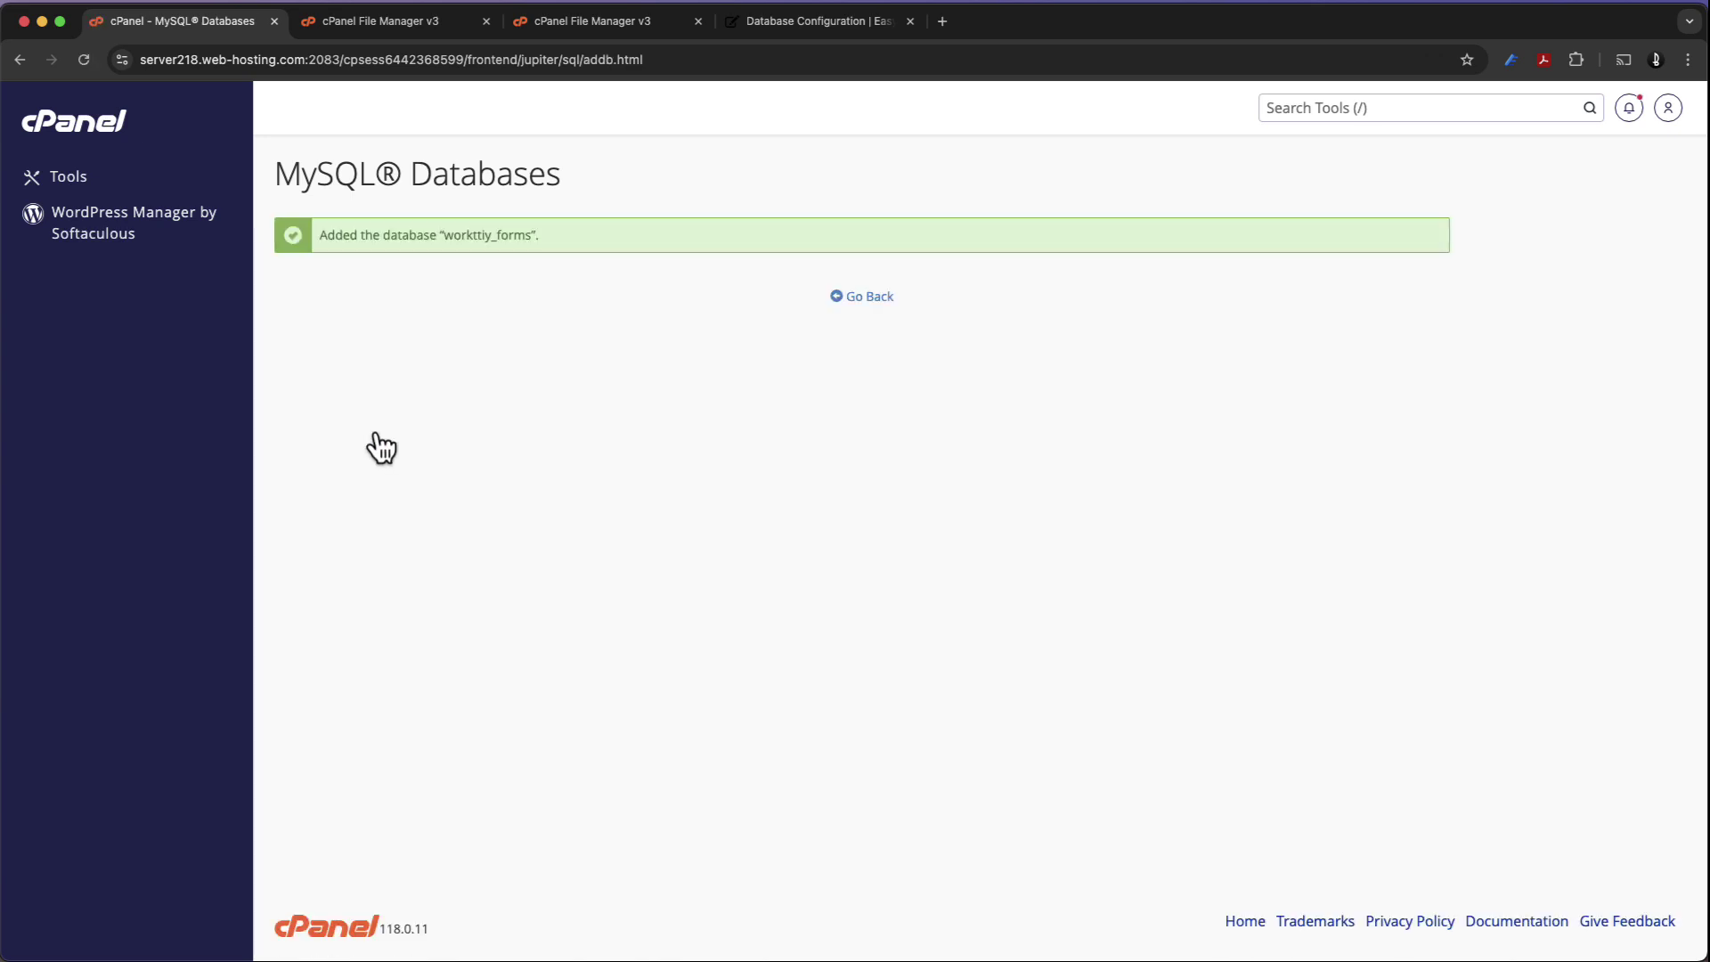
pyautogui.click(857, 305)
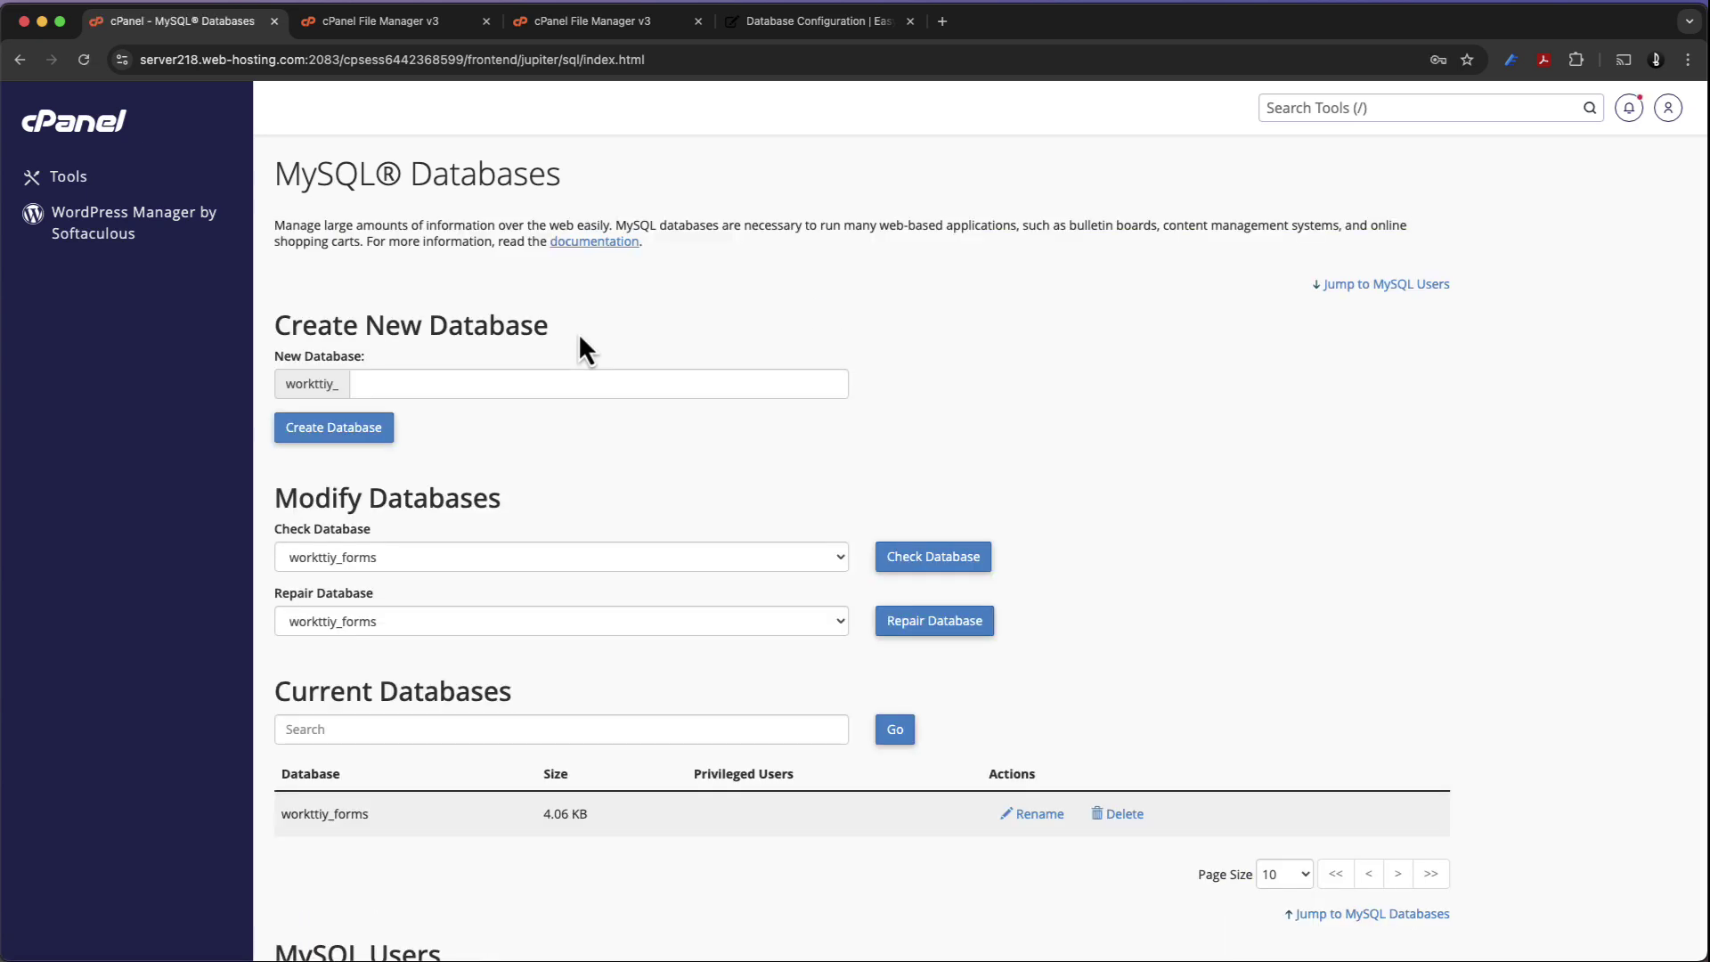
# Create MySQL user workttiy_forms ('forms') with a generated very strong password
pyautogui.scroll(-7, 573, 457)
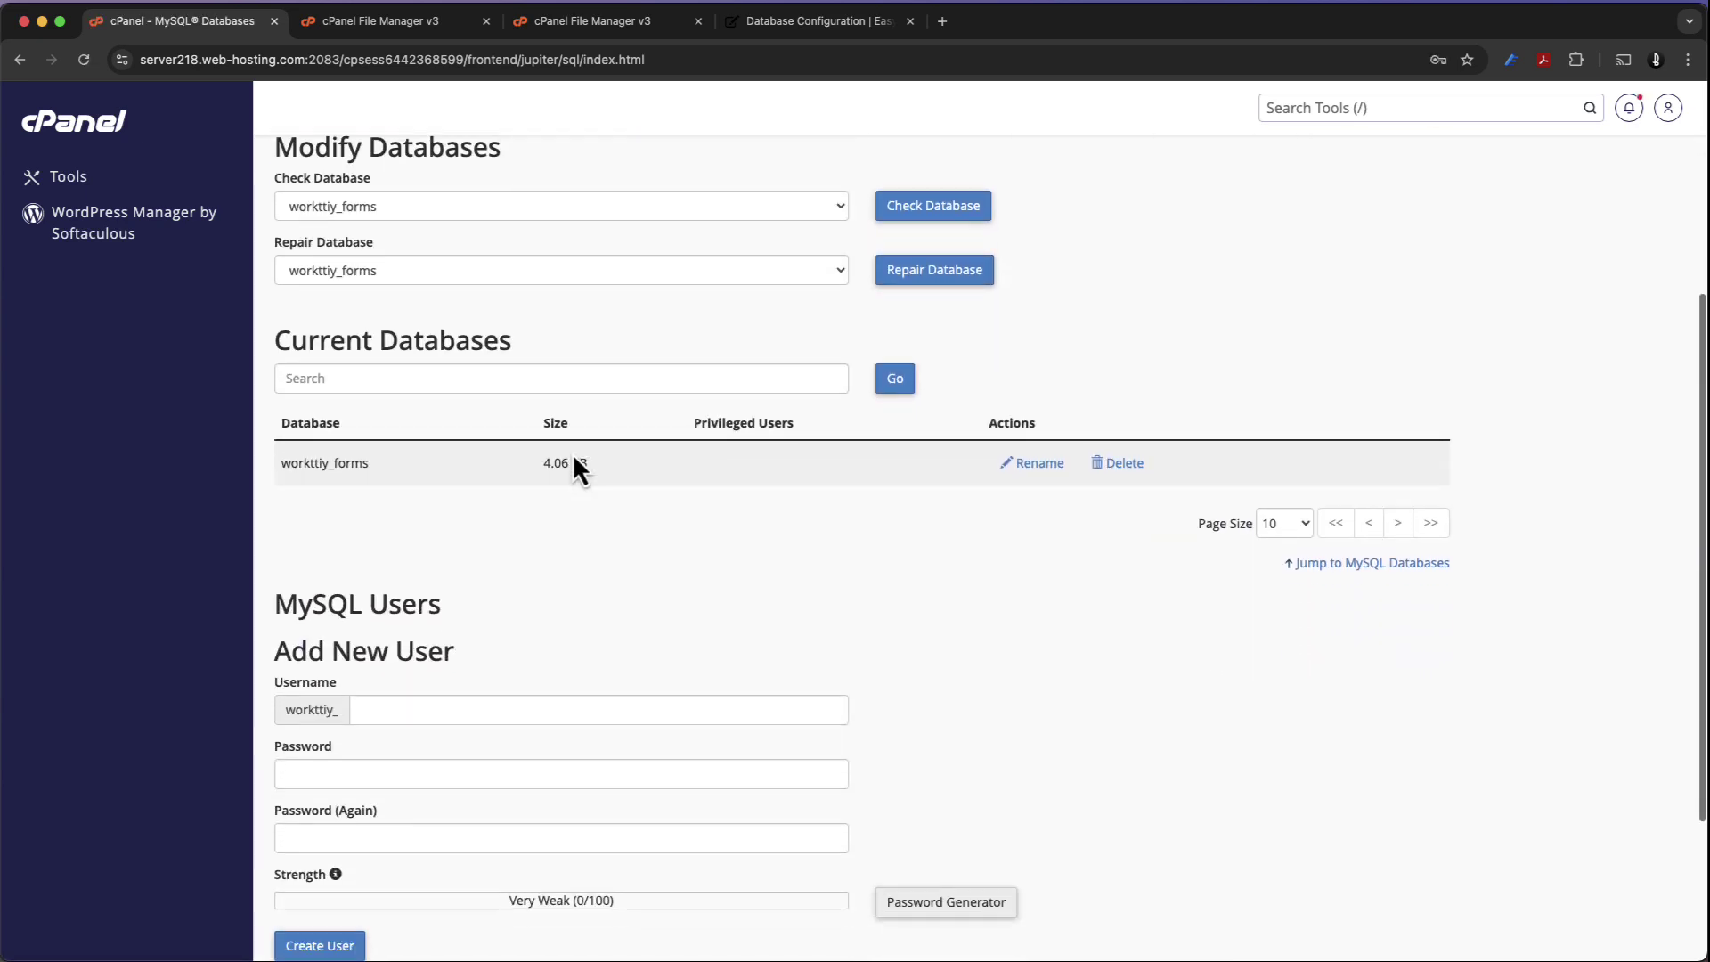
pyautogui.click(491, 481)
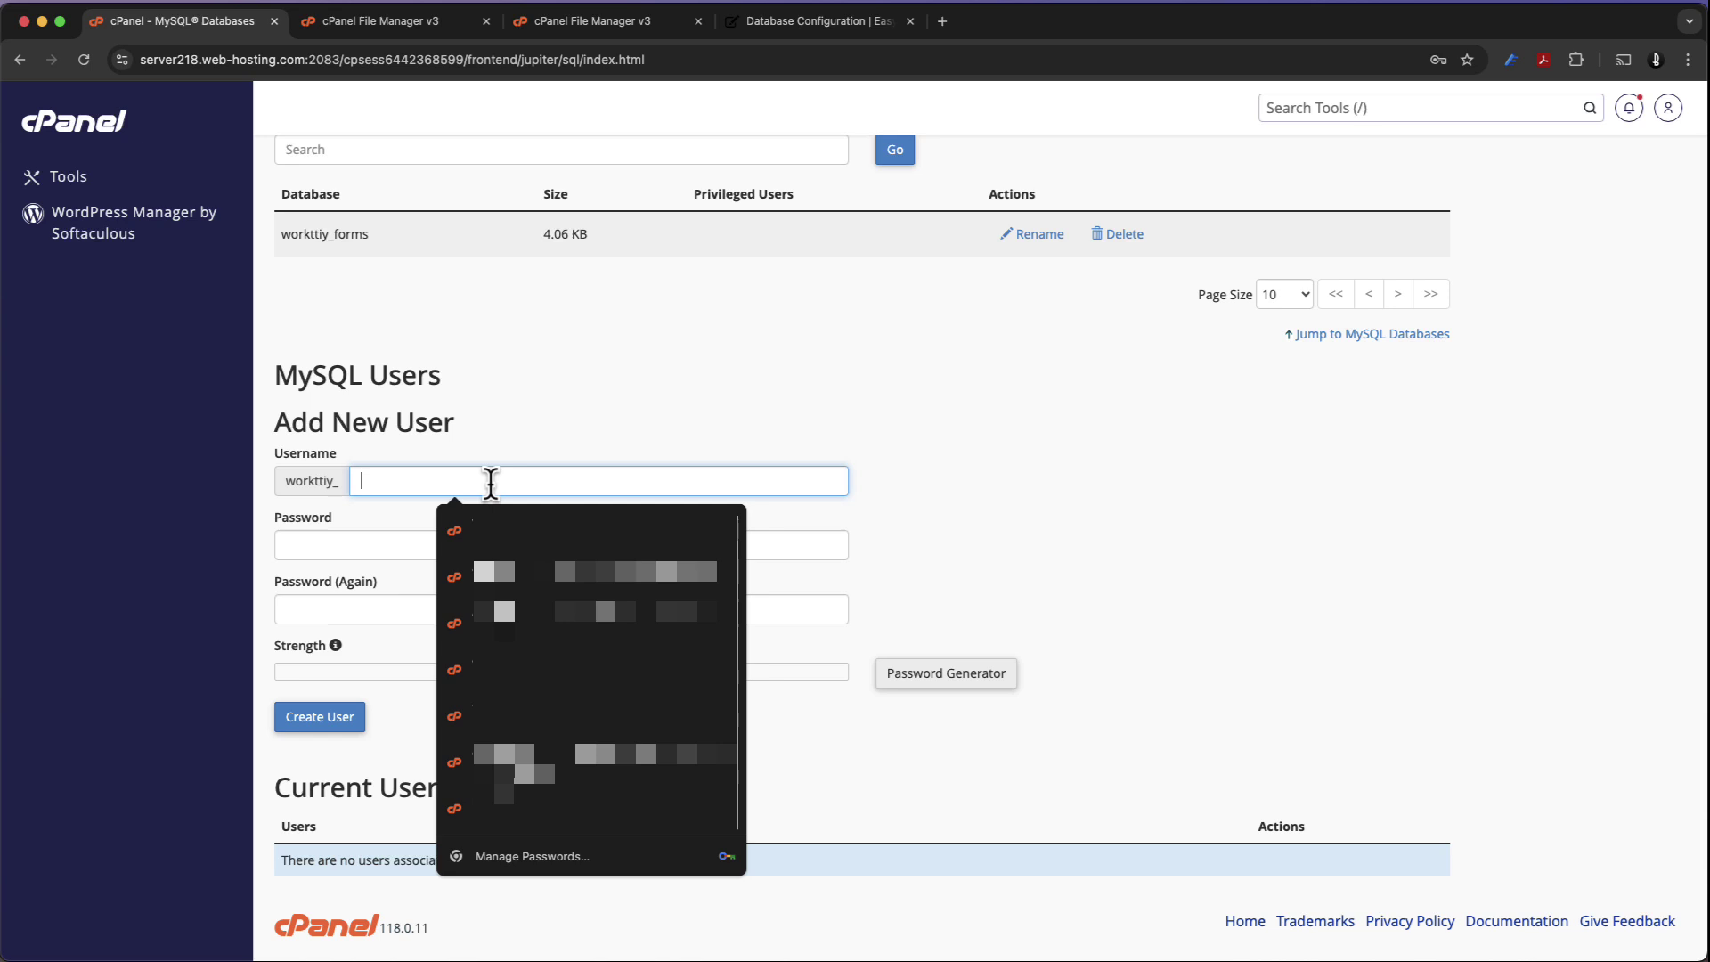
pyautogui.write('forms')
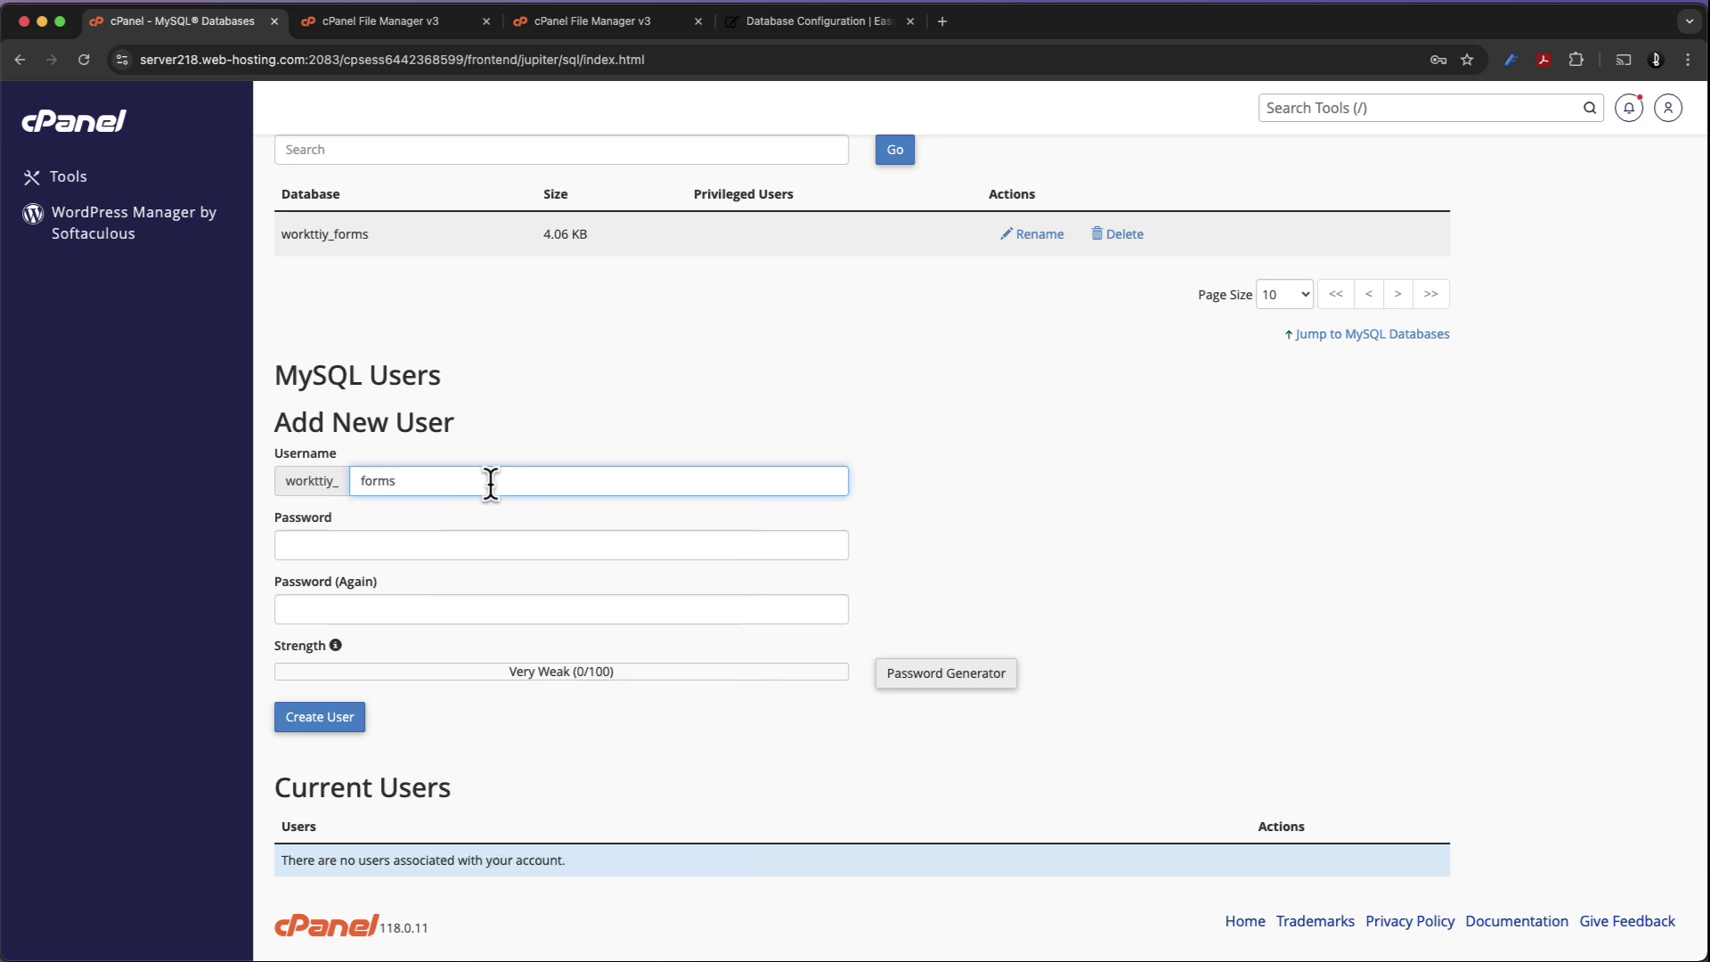
pyautogui.click(440, 539)
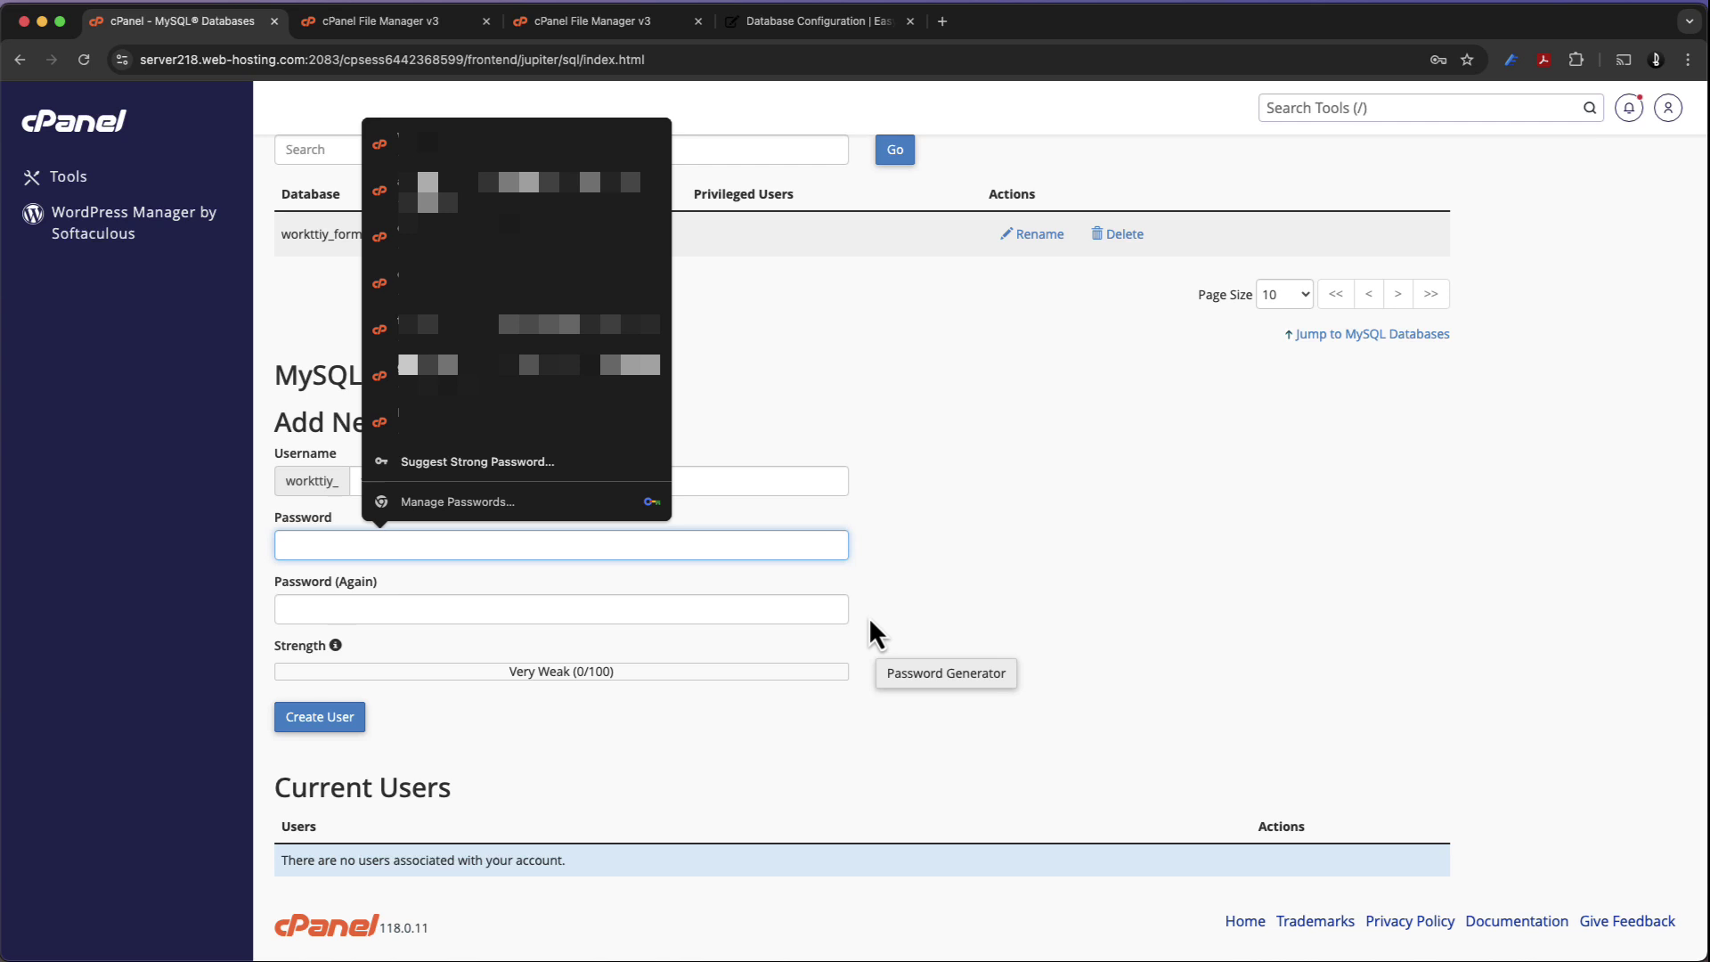
pyautogui.click(922, 669)
pyautogui.click(921, 672)
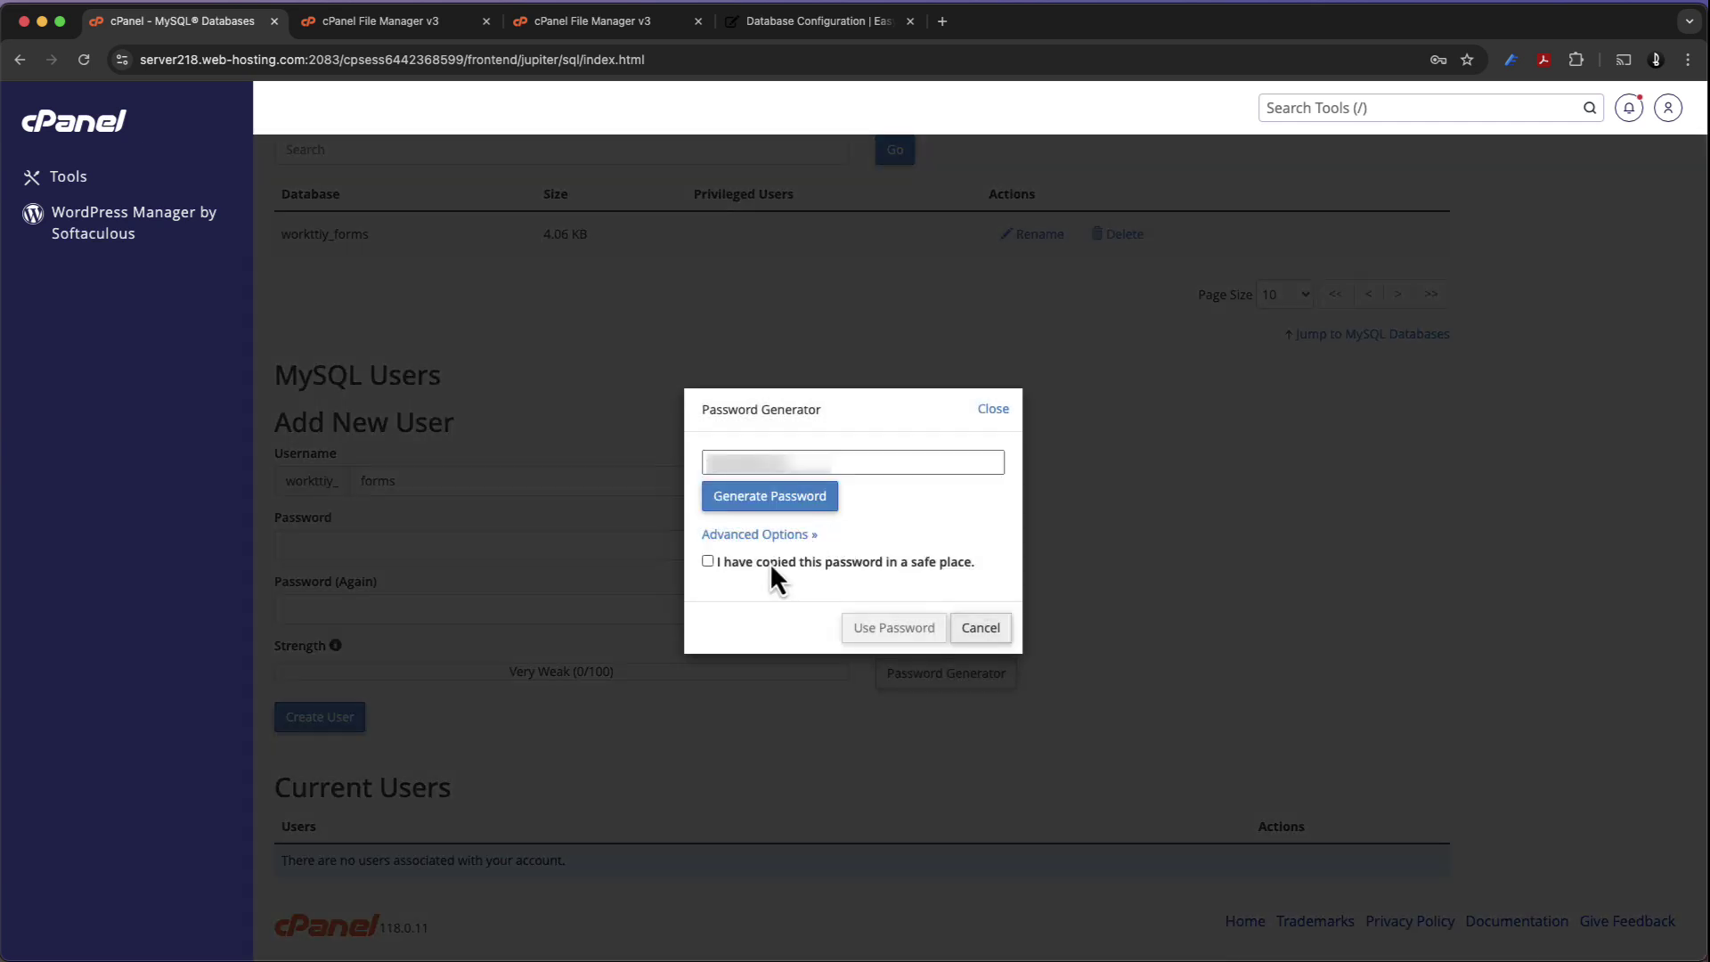
pyautogui.click(816, 494)
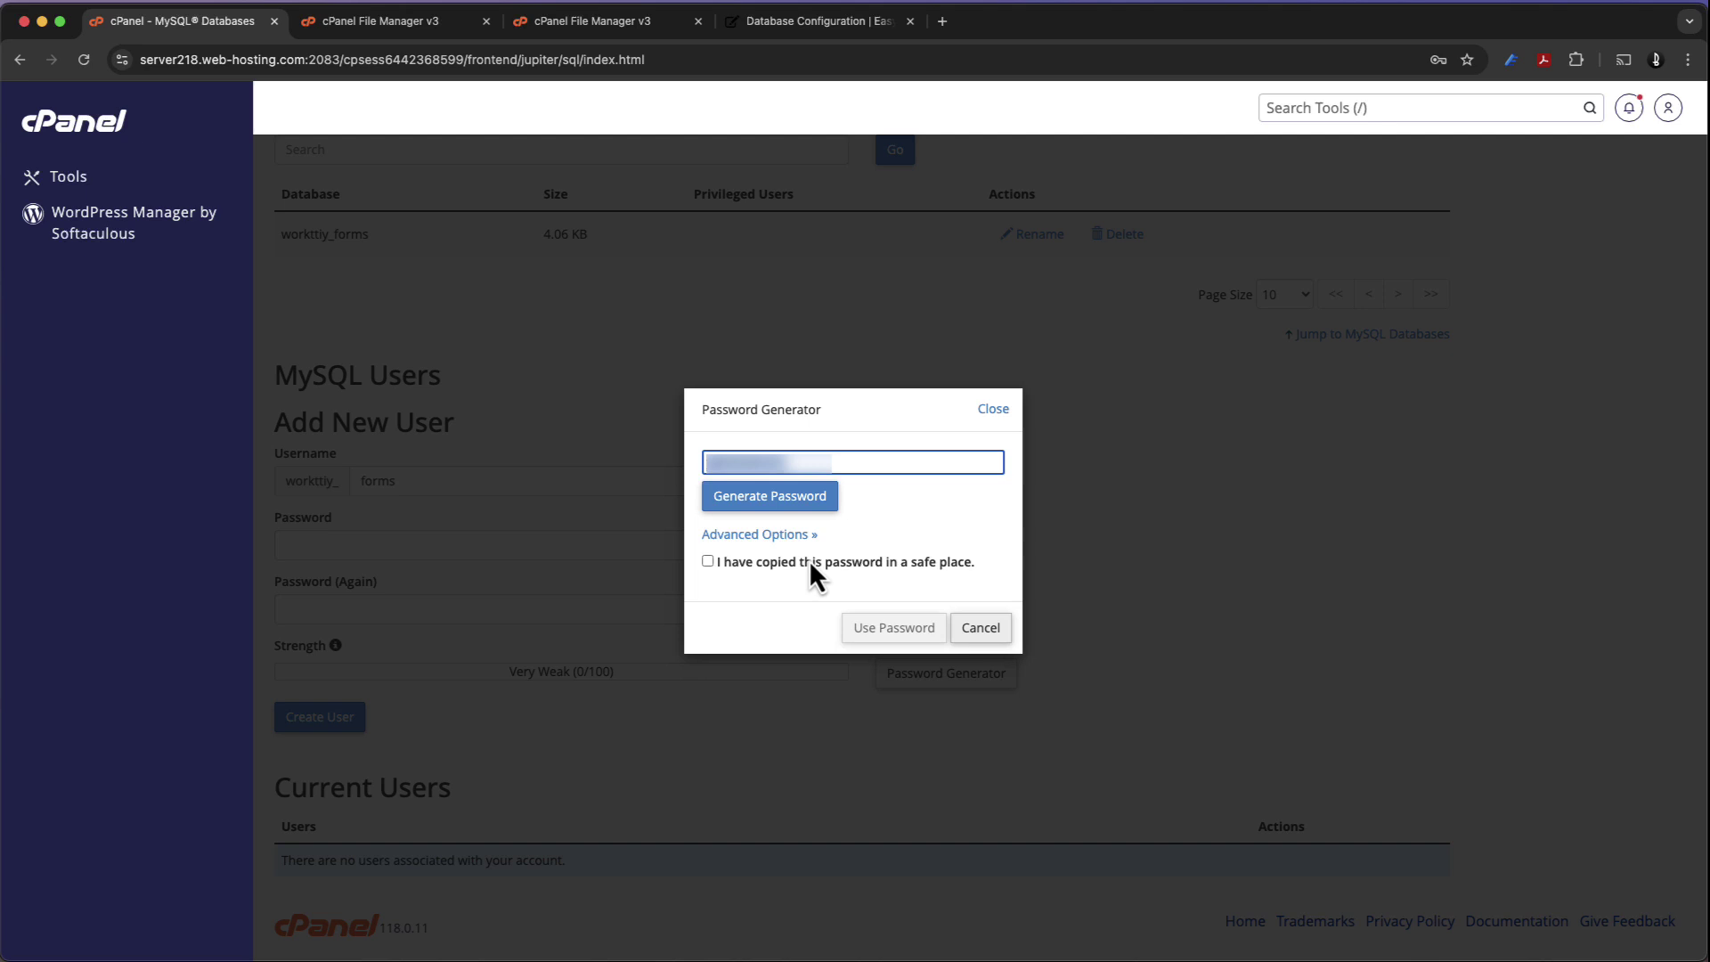
pyautogui.click(809, 567)
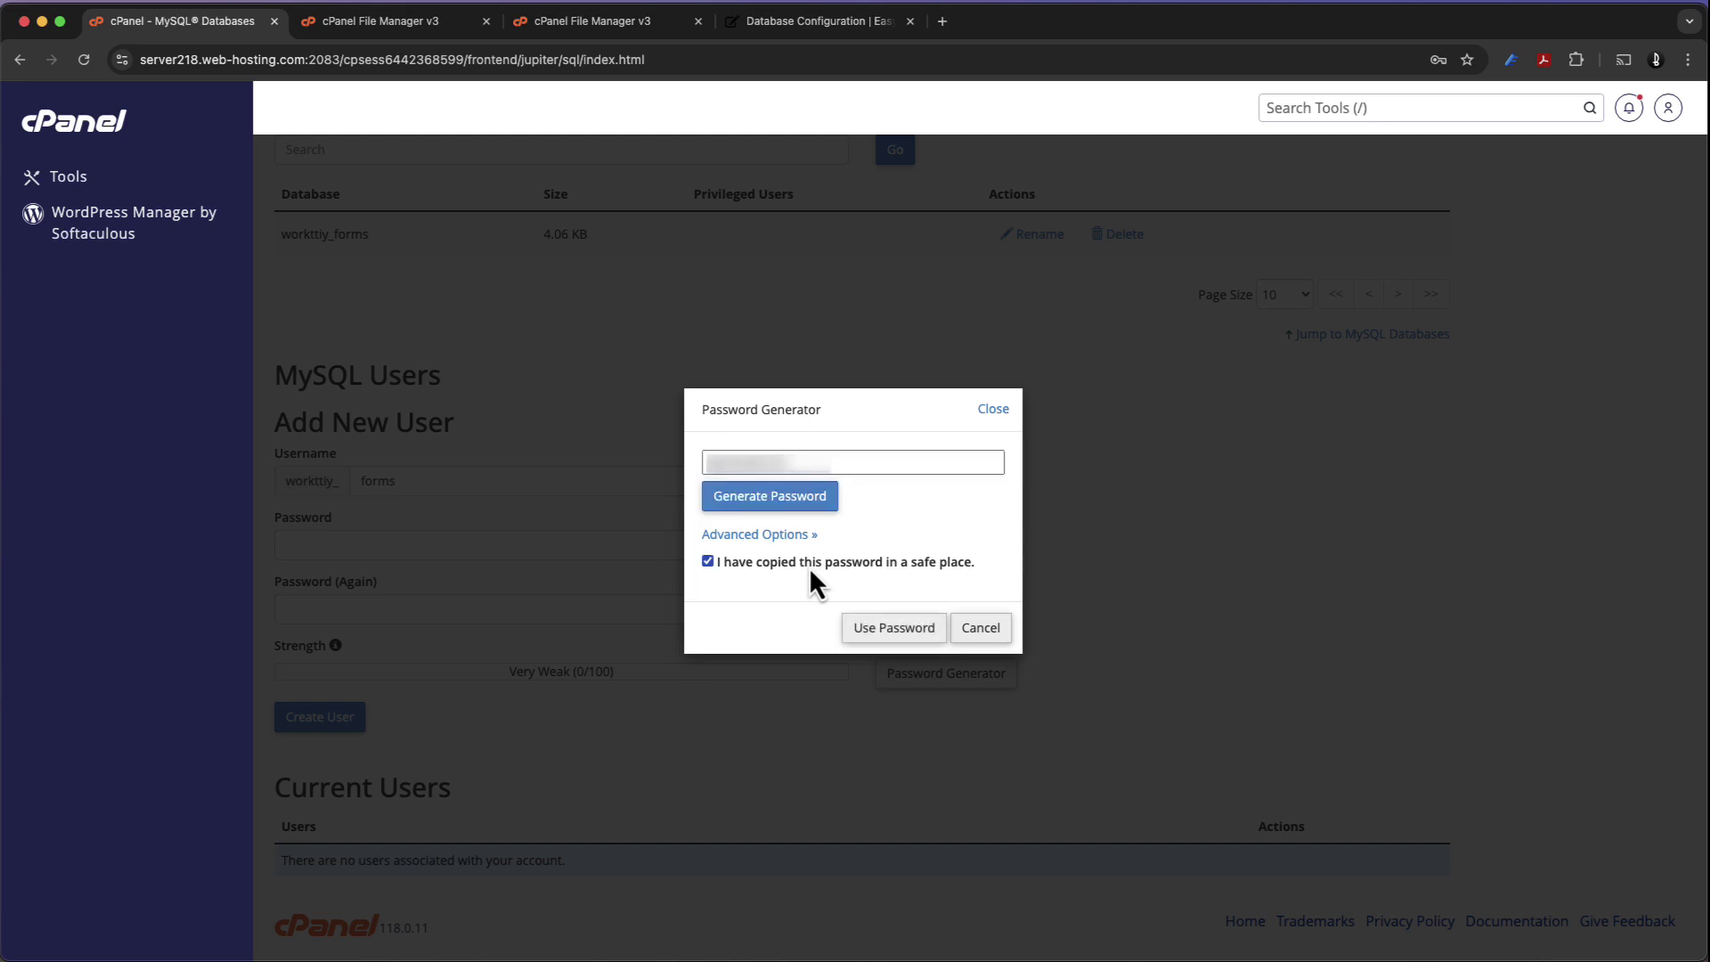
pyautogui.click(891, 628)
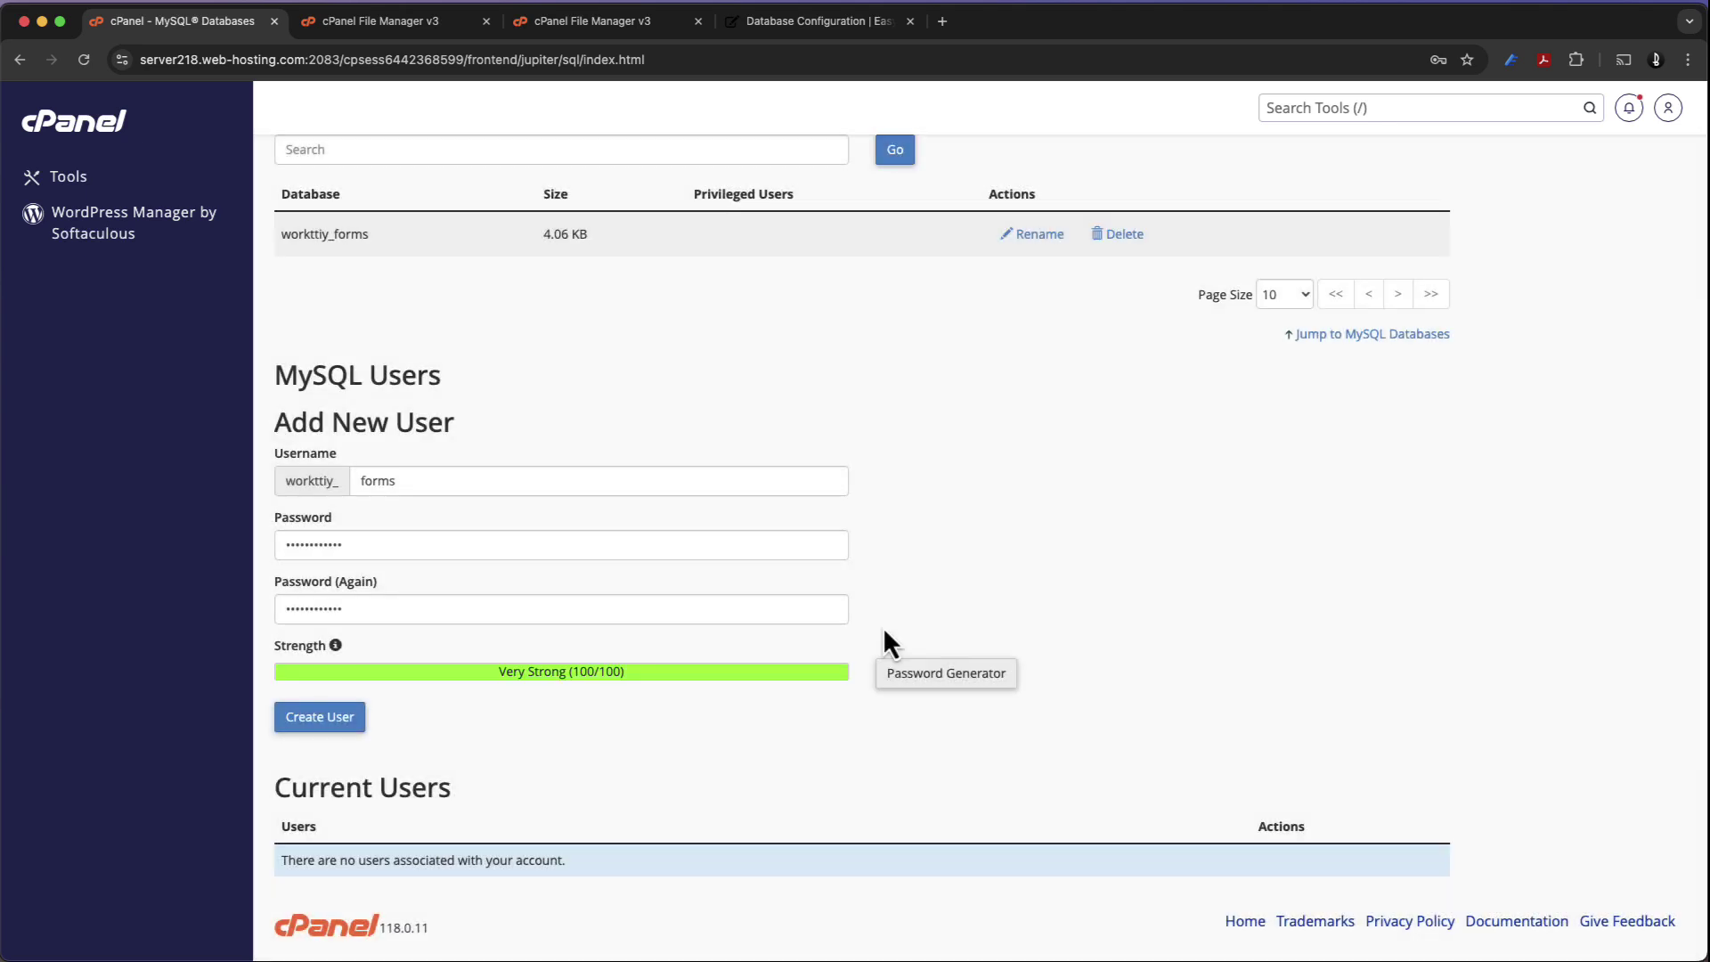
pyautogui.click(354, 721)
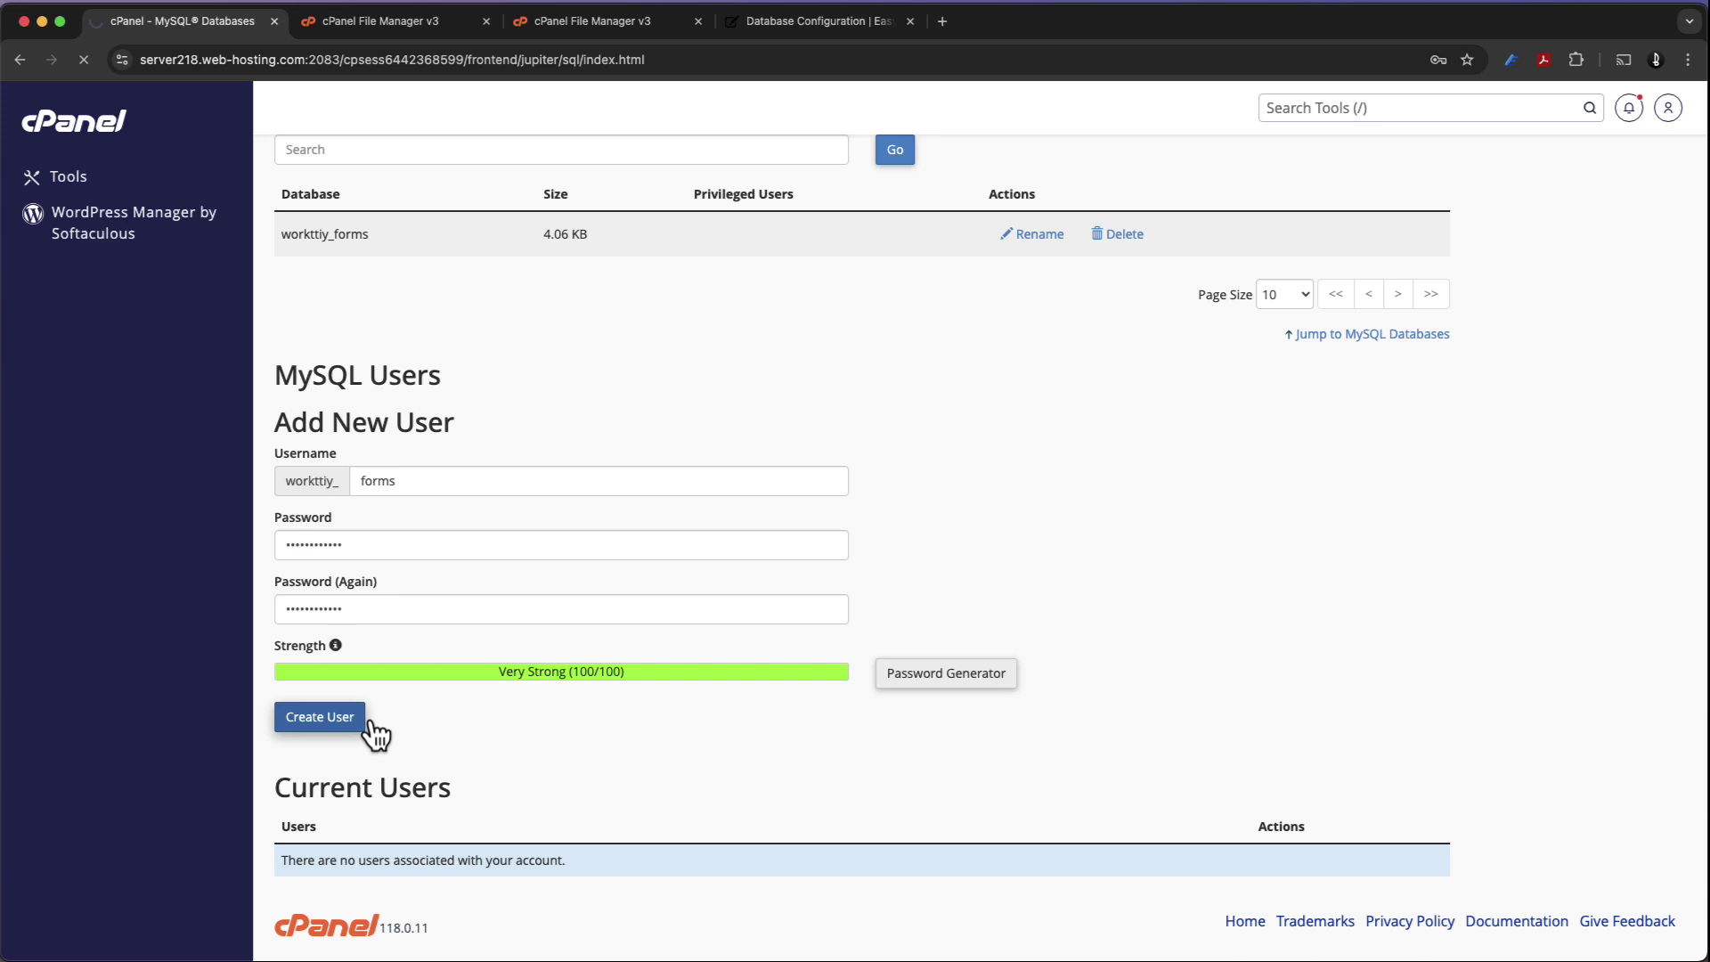
pyautogui.click(887, 299)
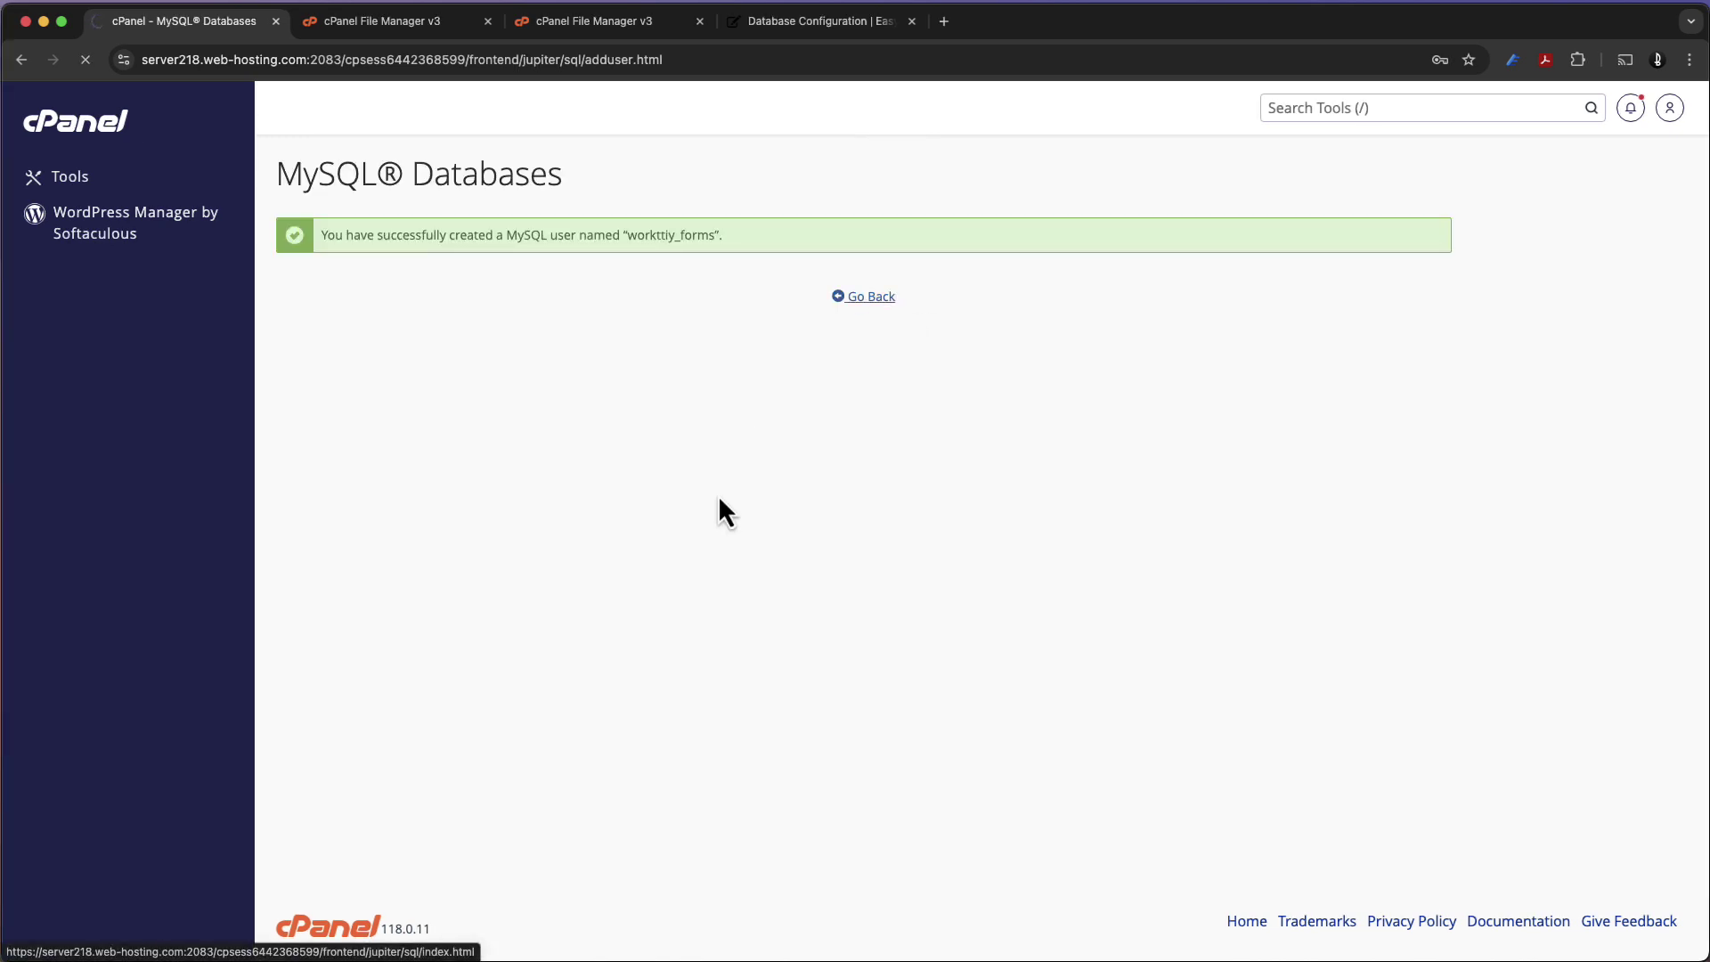
# Grant user workttiy_forms ALL PRIVILEGES on database workttiy_forms and save
pyautogui.scroll(-10, 719, 501)
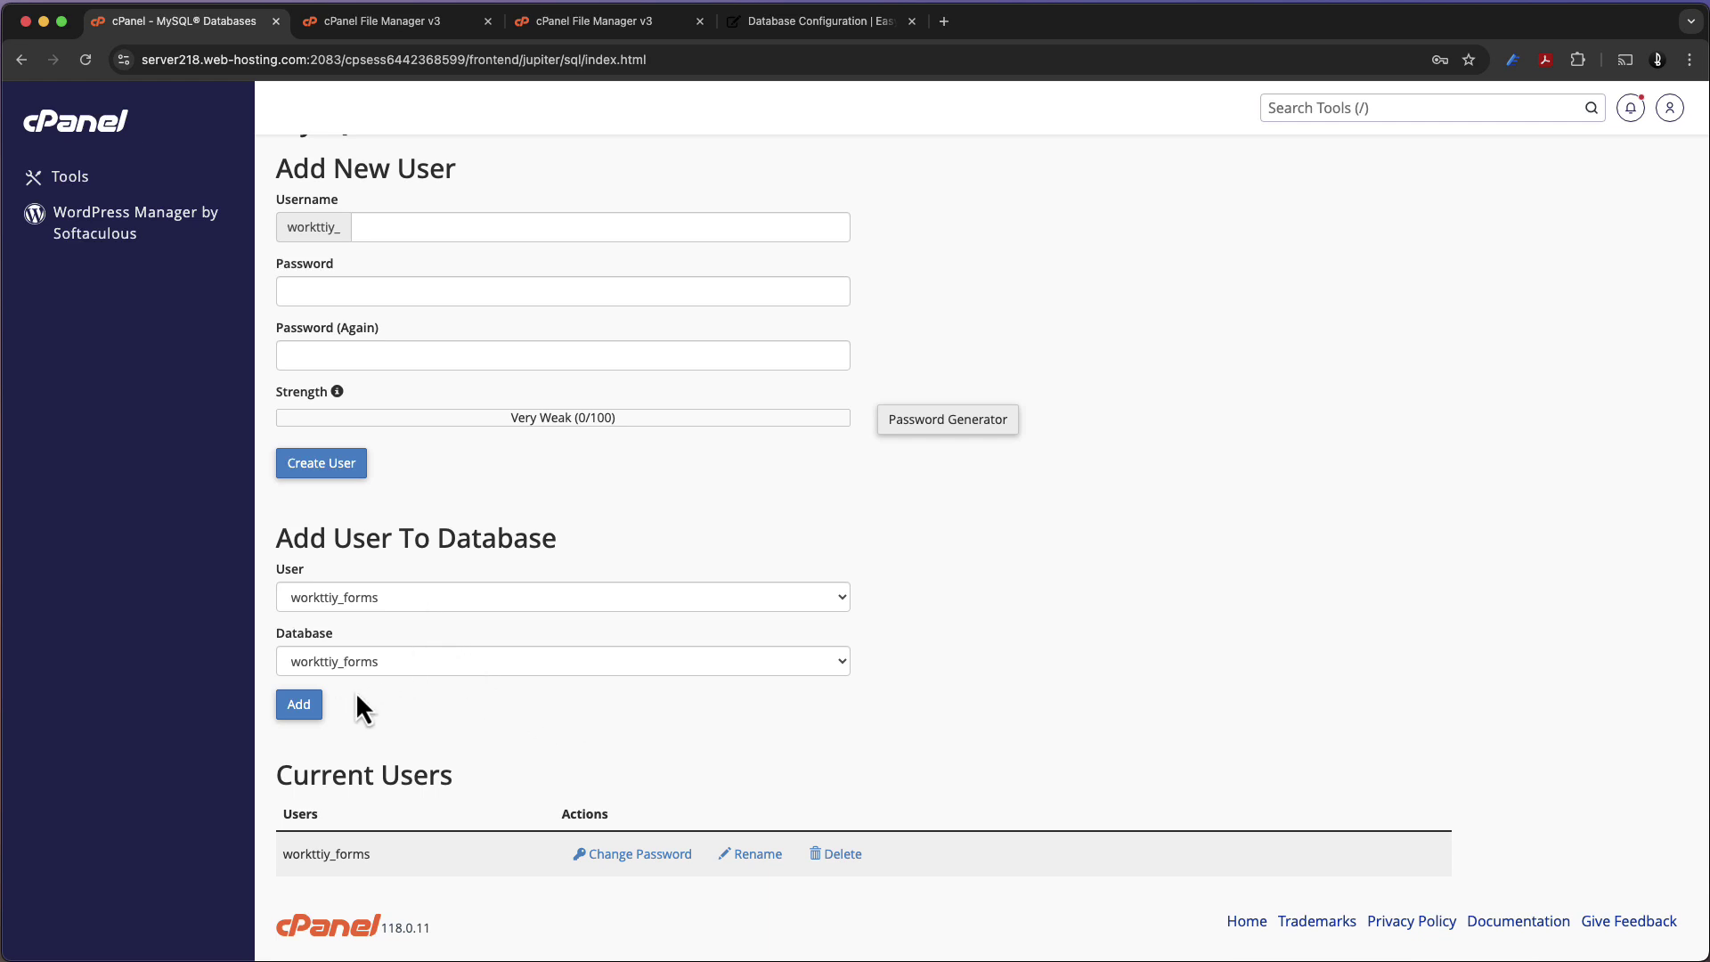
pyautogui.click(319, 718)
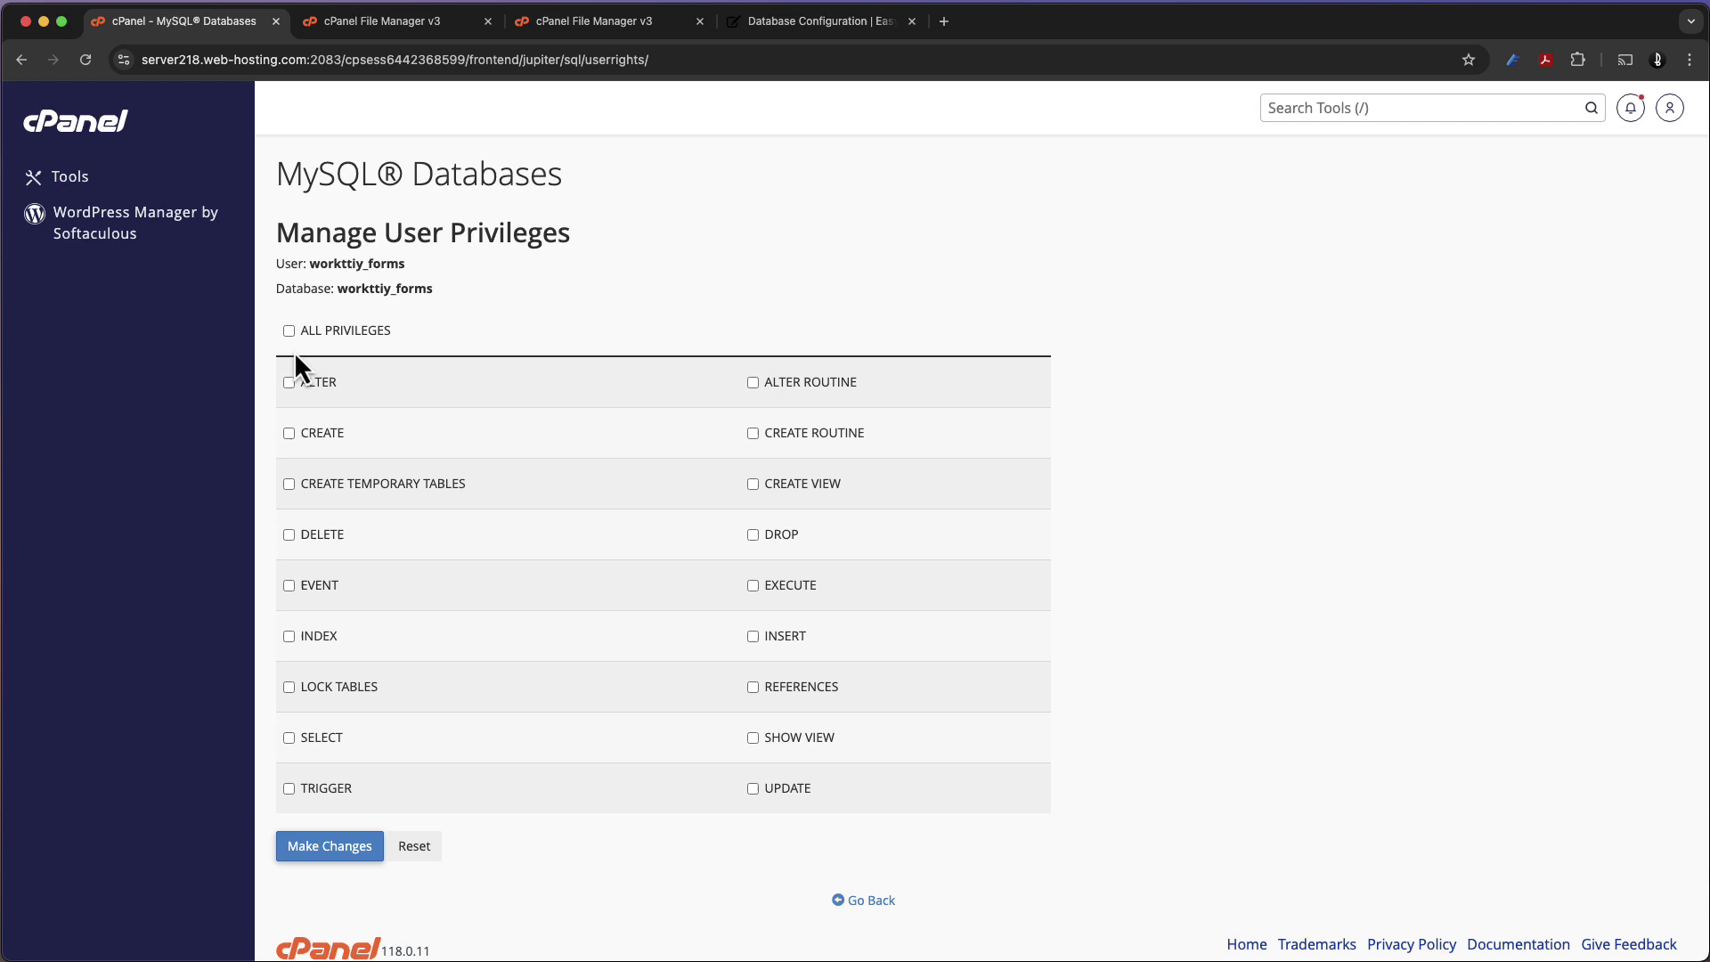
pyautogui.click(288, 335)
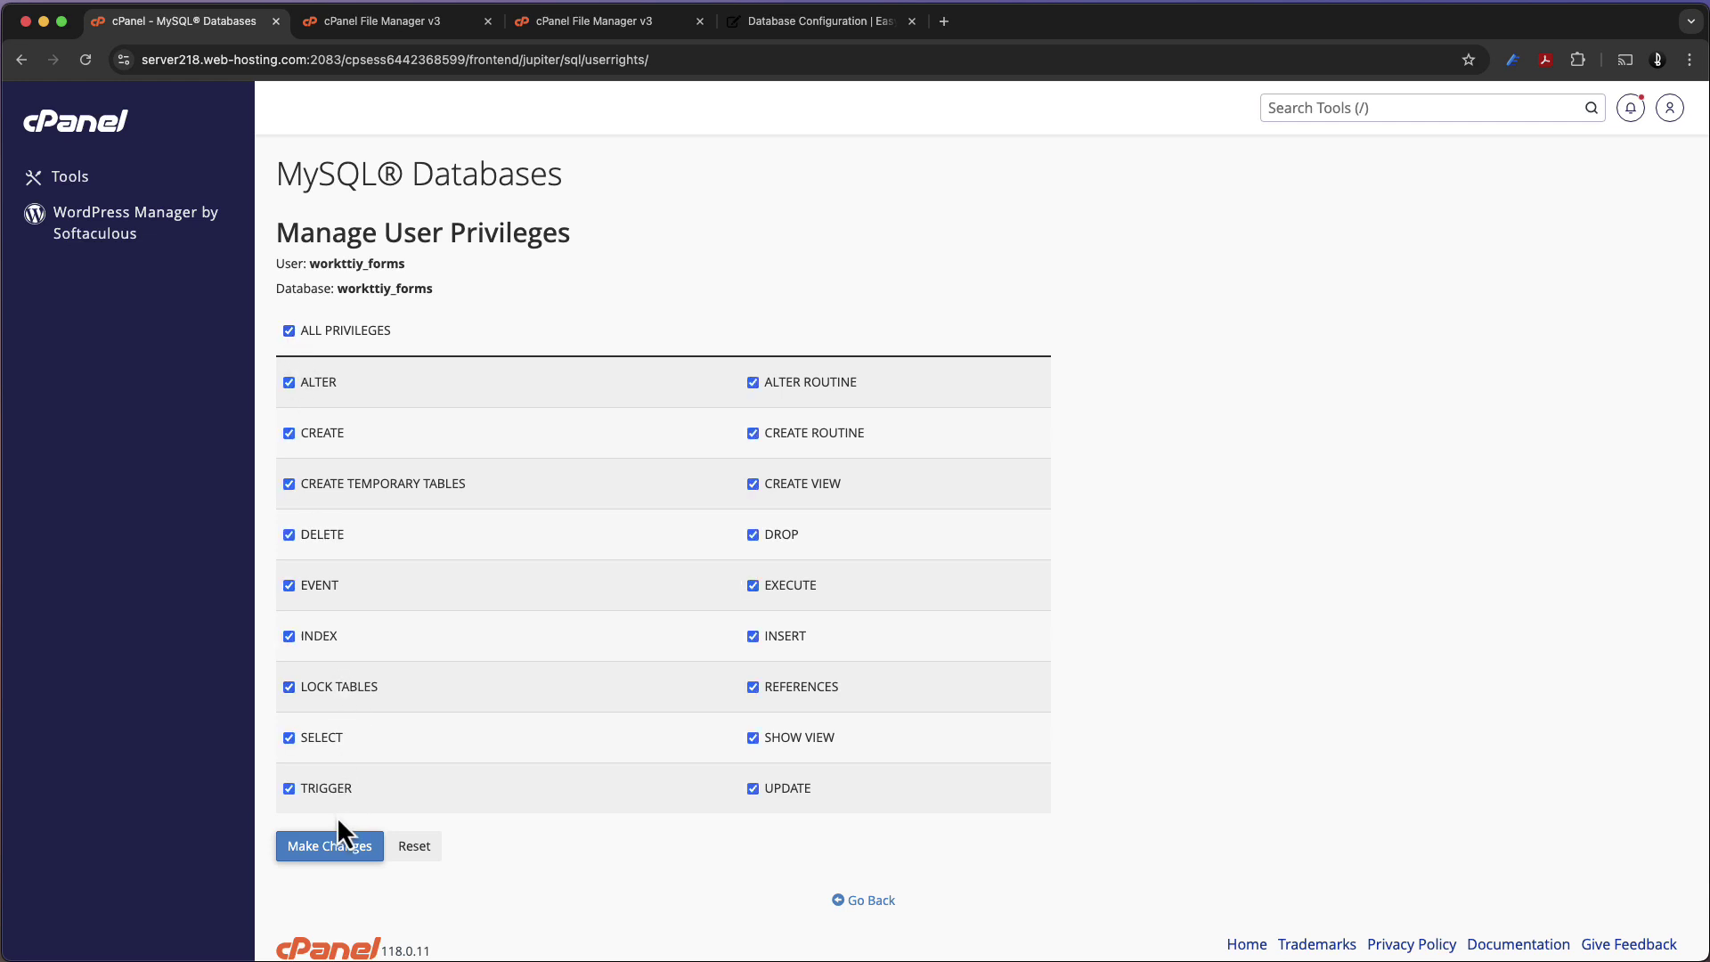
pyautogui.click(337, 847)
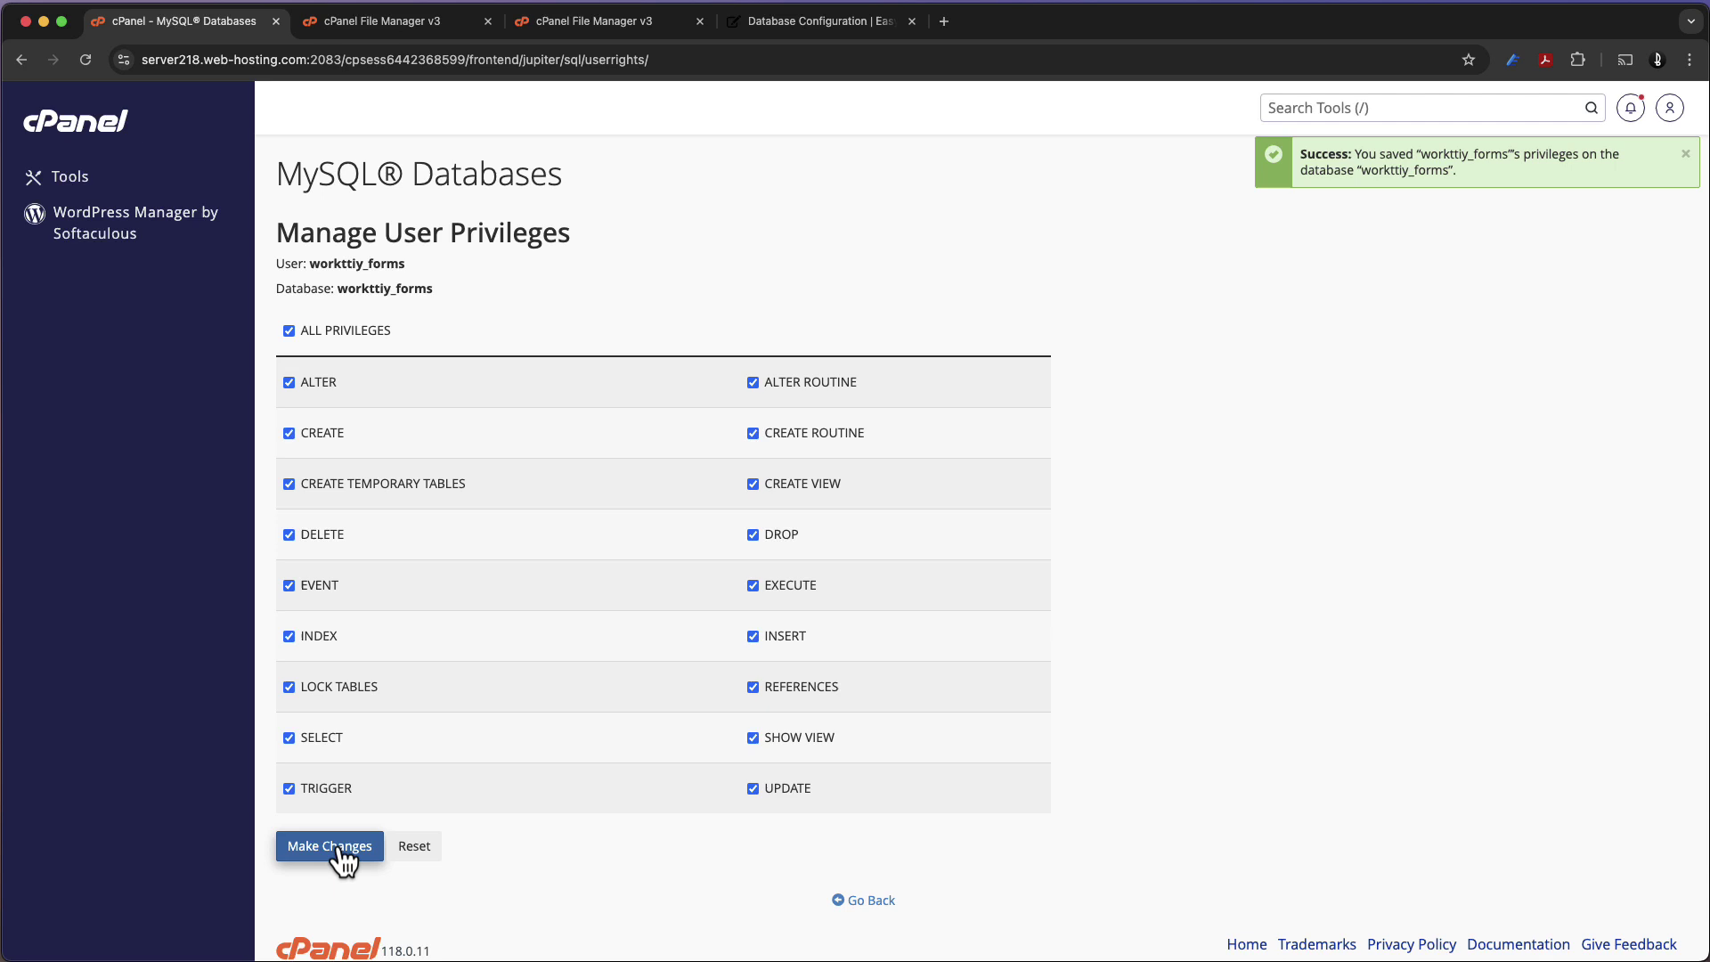
# Enter workttiy_forms as database name and username, then test the connection successfully
pyautogui.click(736, 28)
pyautogui.doubleClick(840, 303)
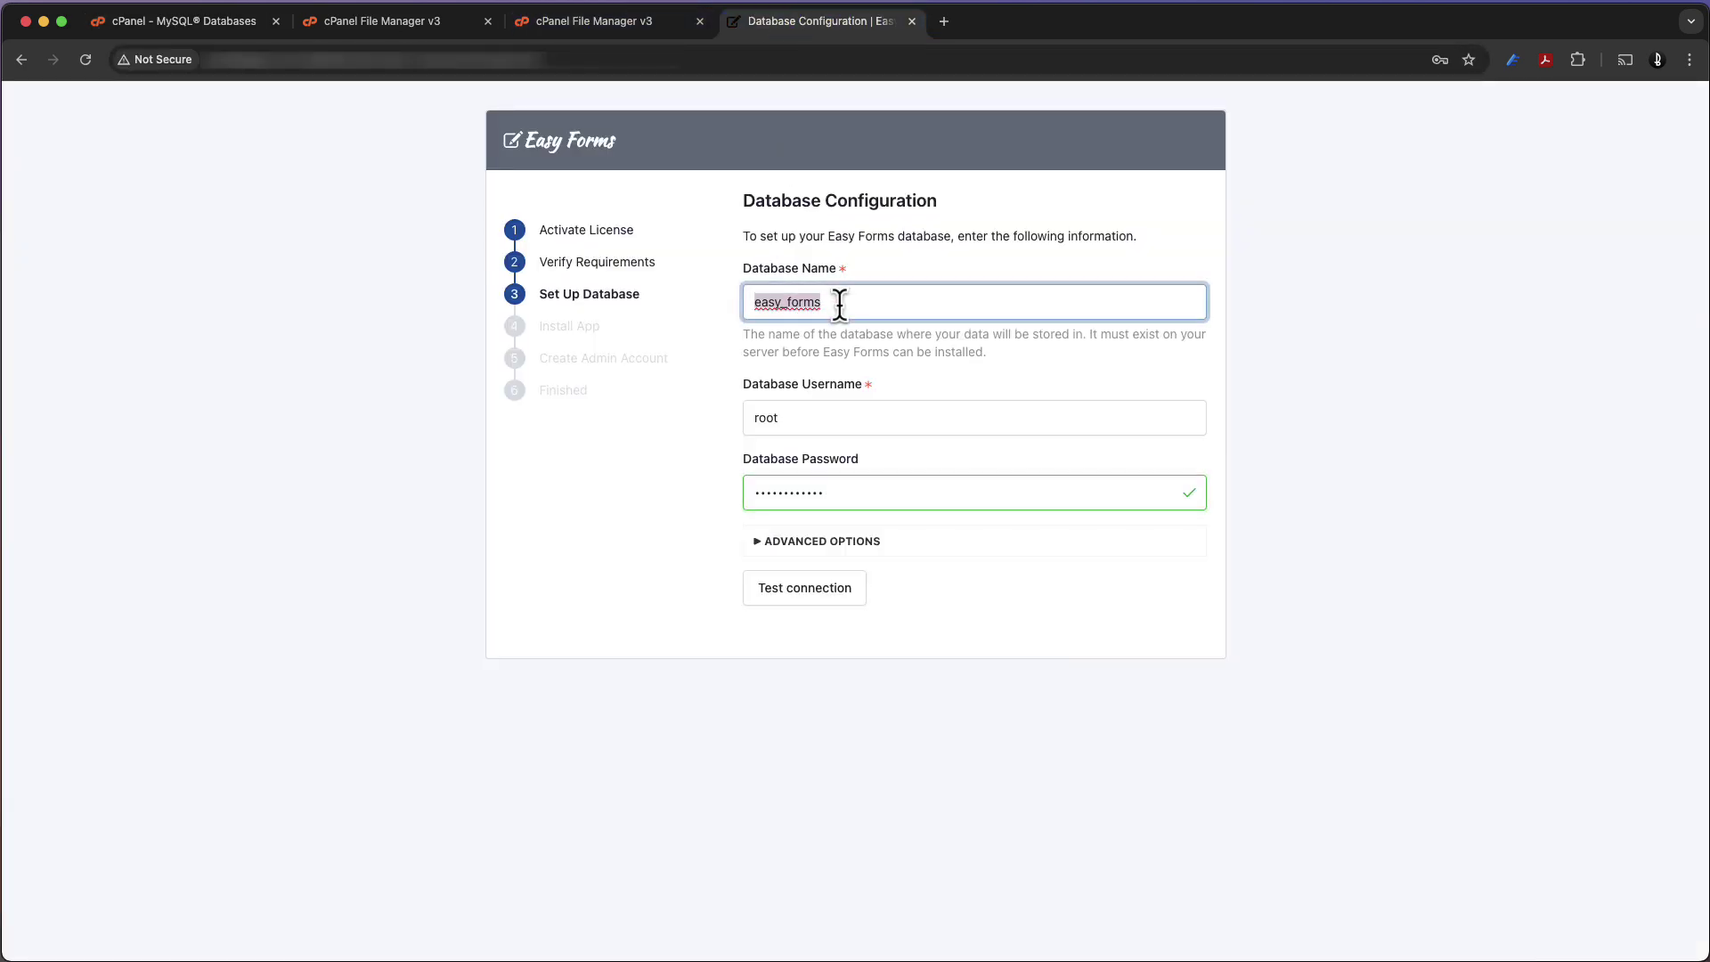
pyautogui.write('workttiy_forms')
pyautogui.press('Tab')
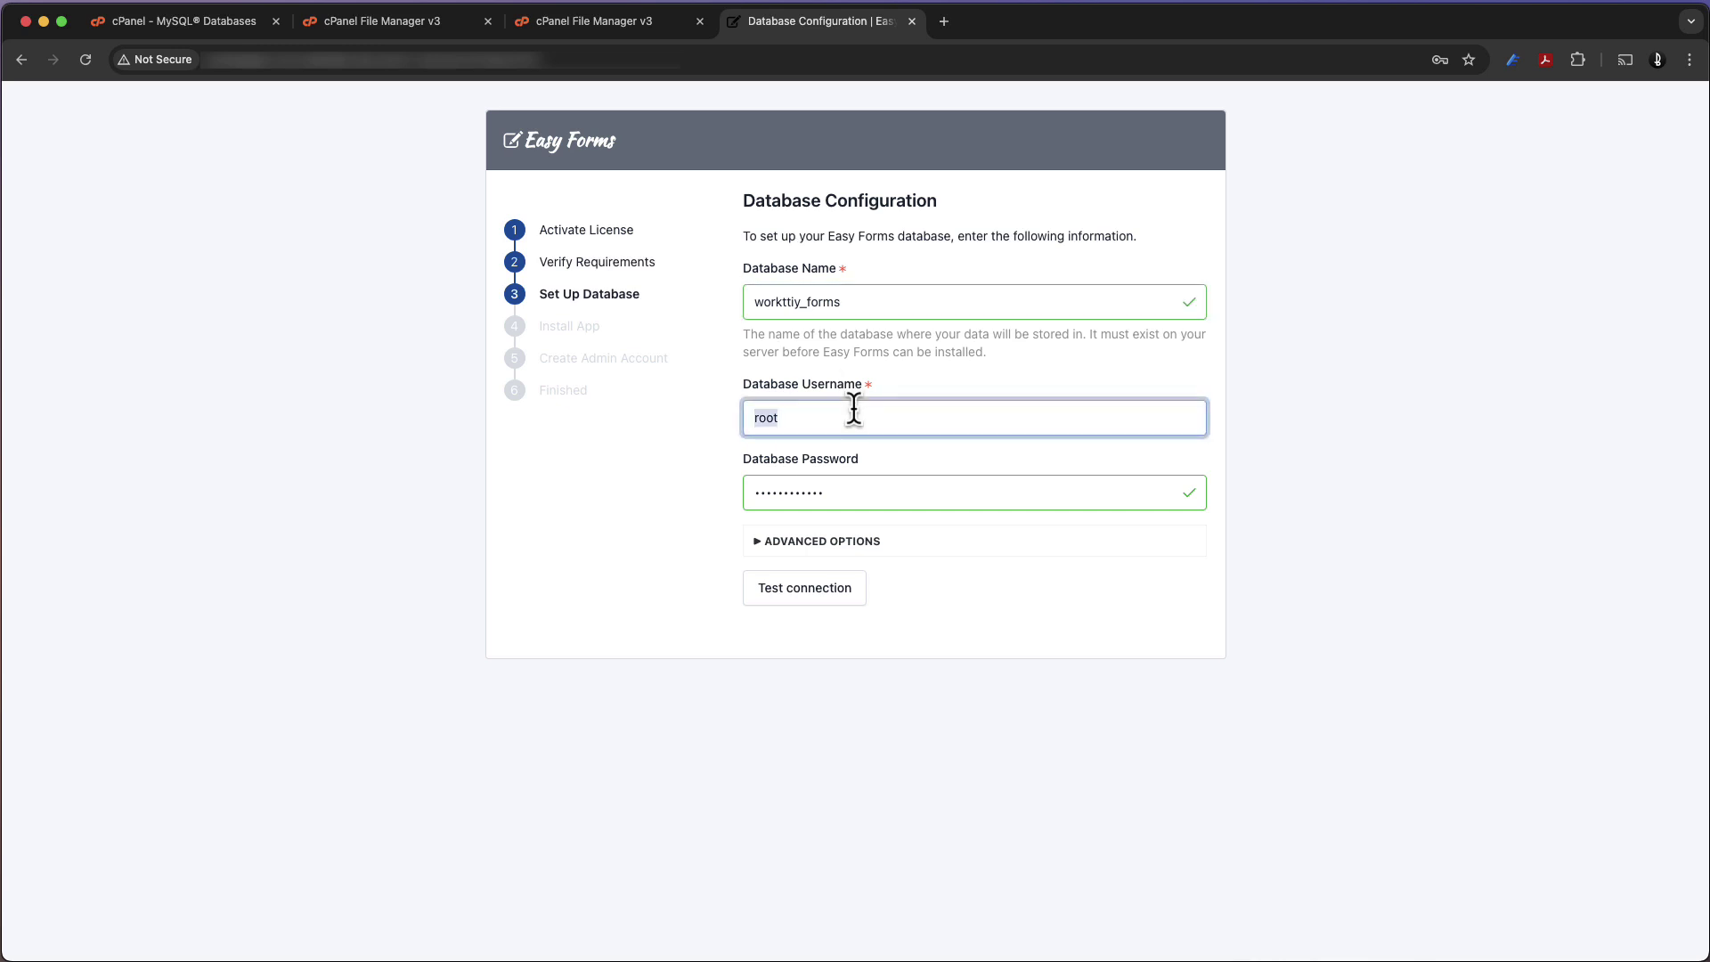
pyautogui.write('workttiy_forms')
pyautogui.click(784, 595)
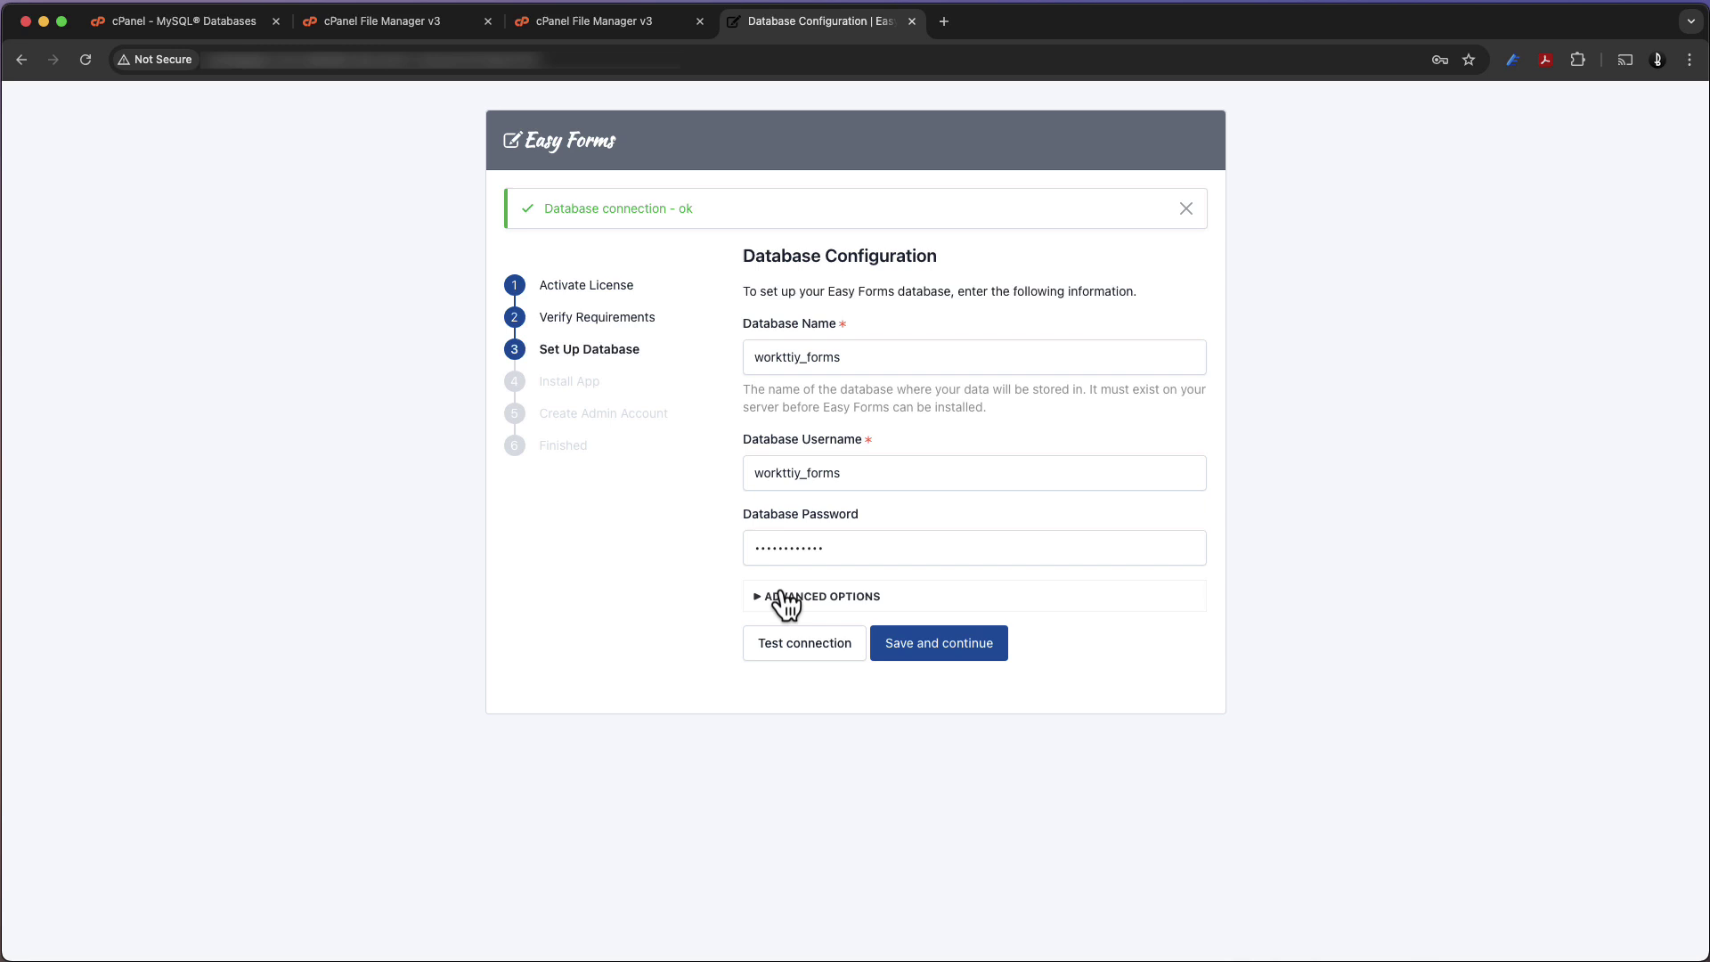
# Save the database settings to install Easy Forms, then enter the administrator e-mail address
pyautogui.click(915, 645)
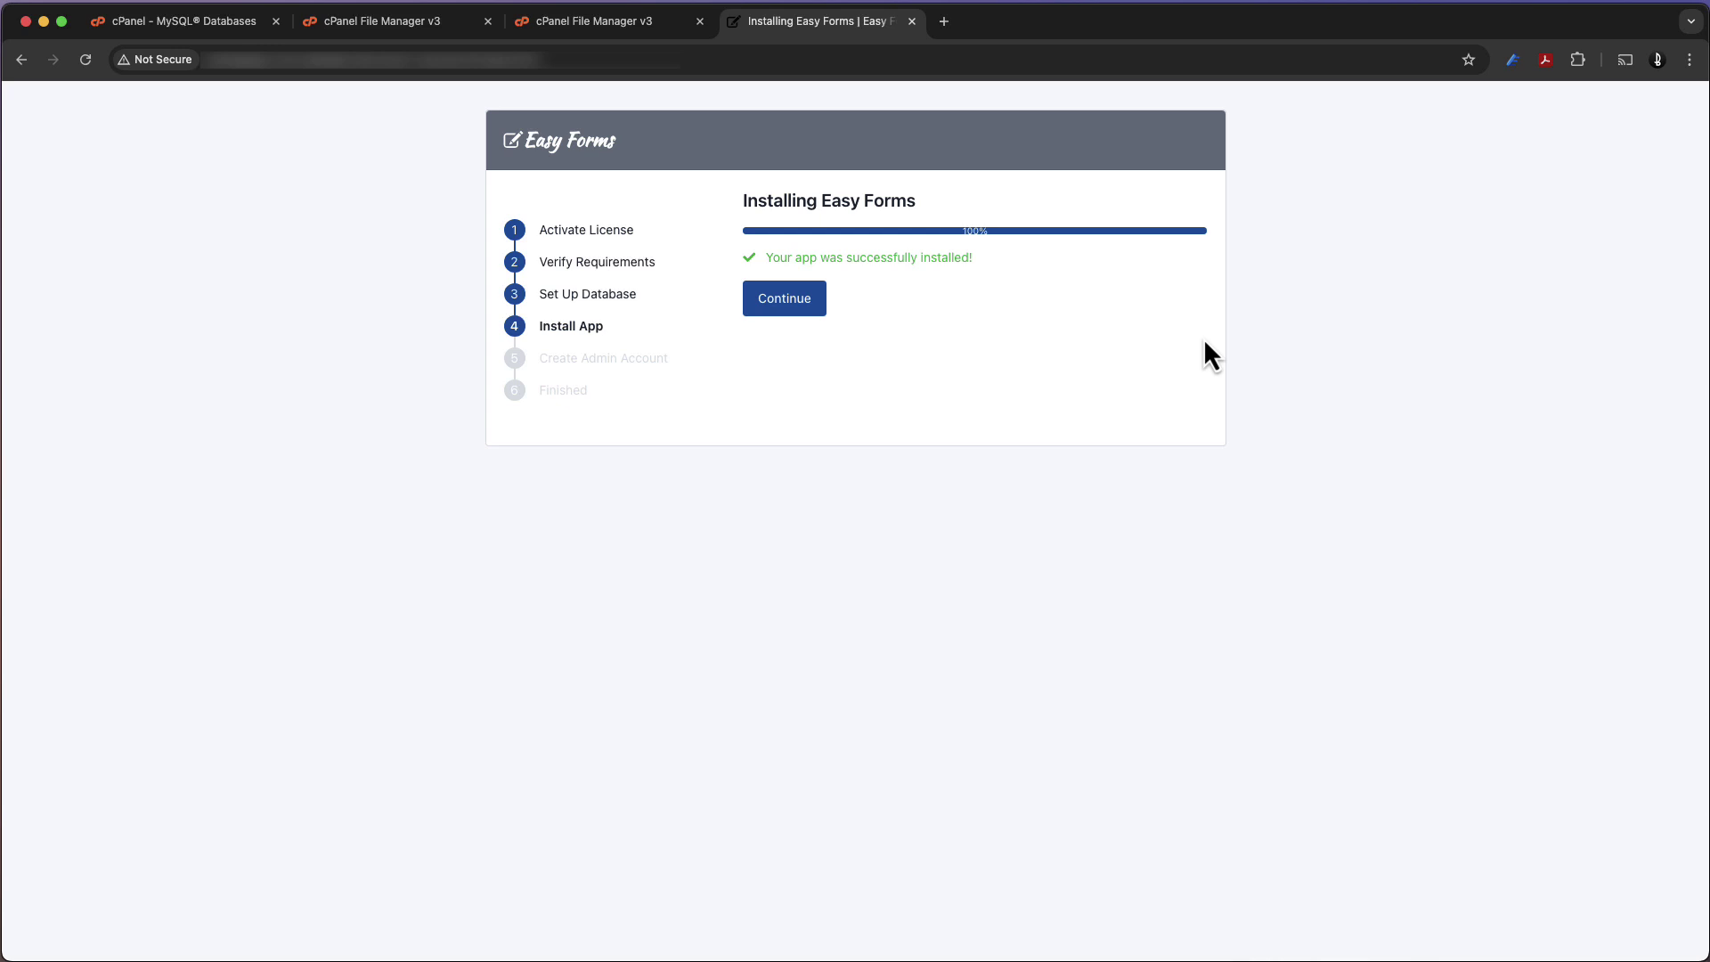
pyautogui.click(813, 319)
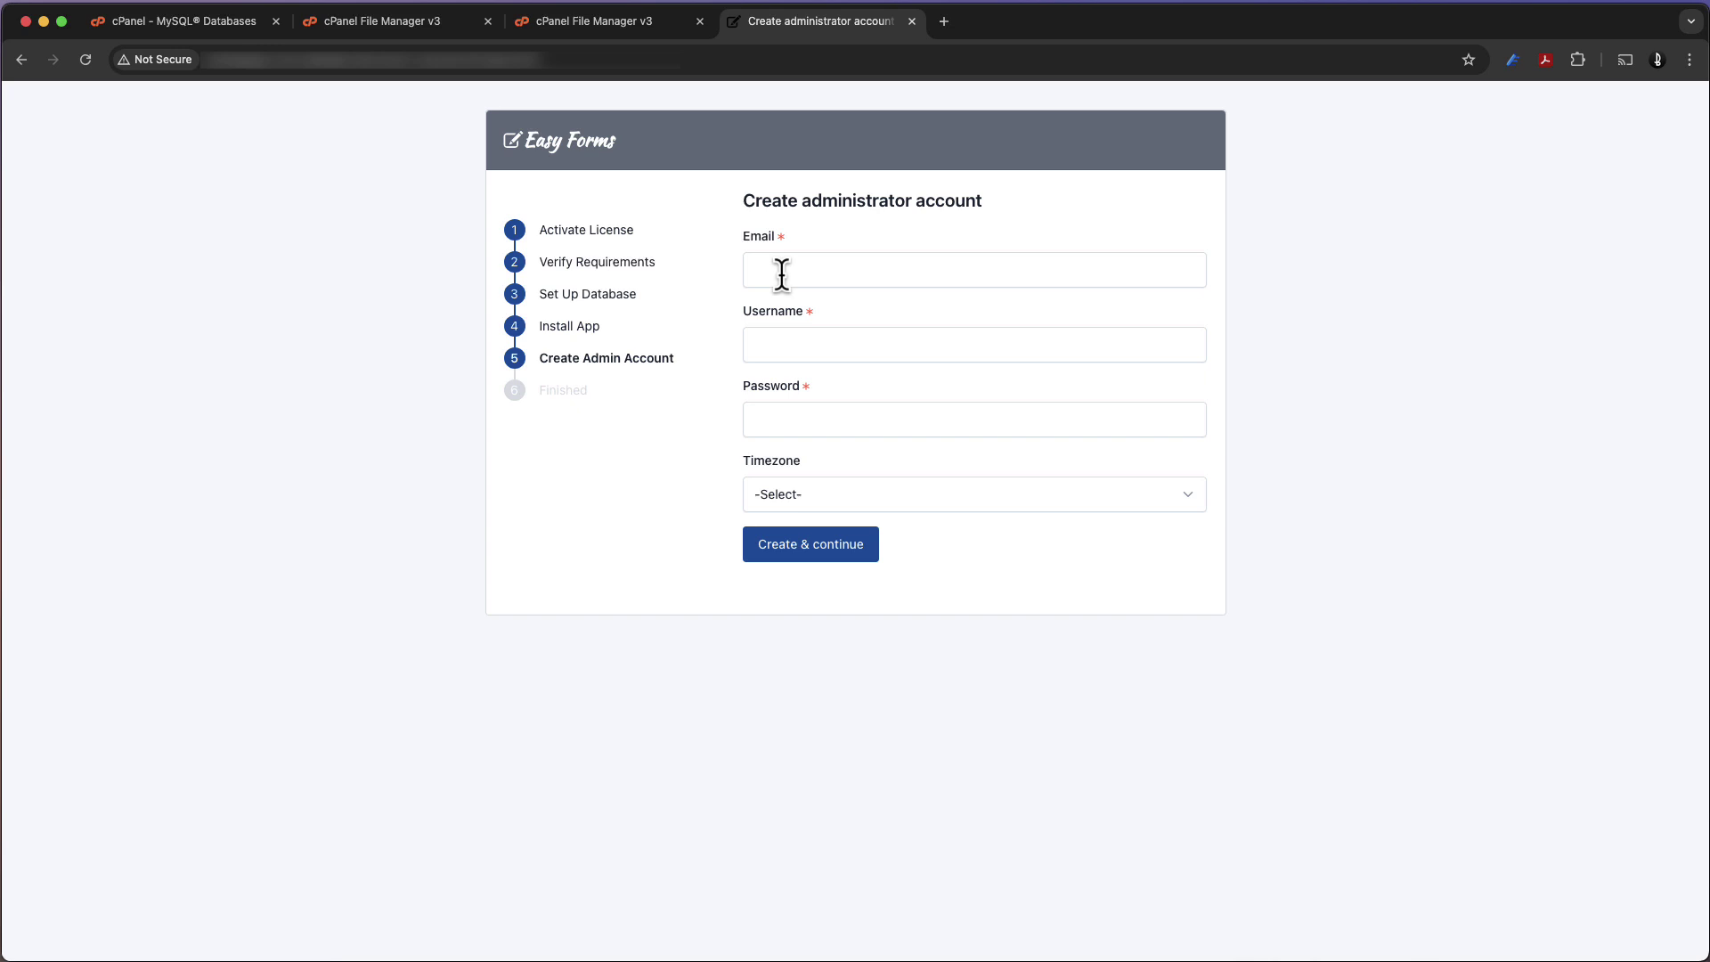
pyautogui.click(782, 276)
pyautogui.write('ad')
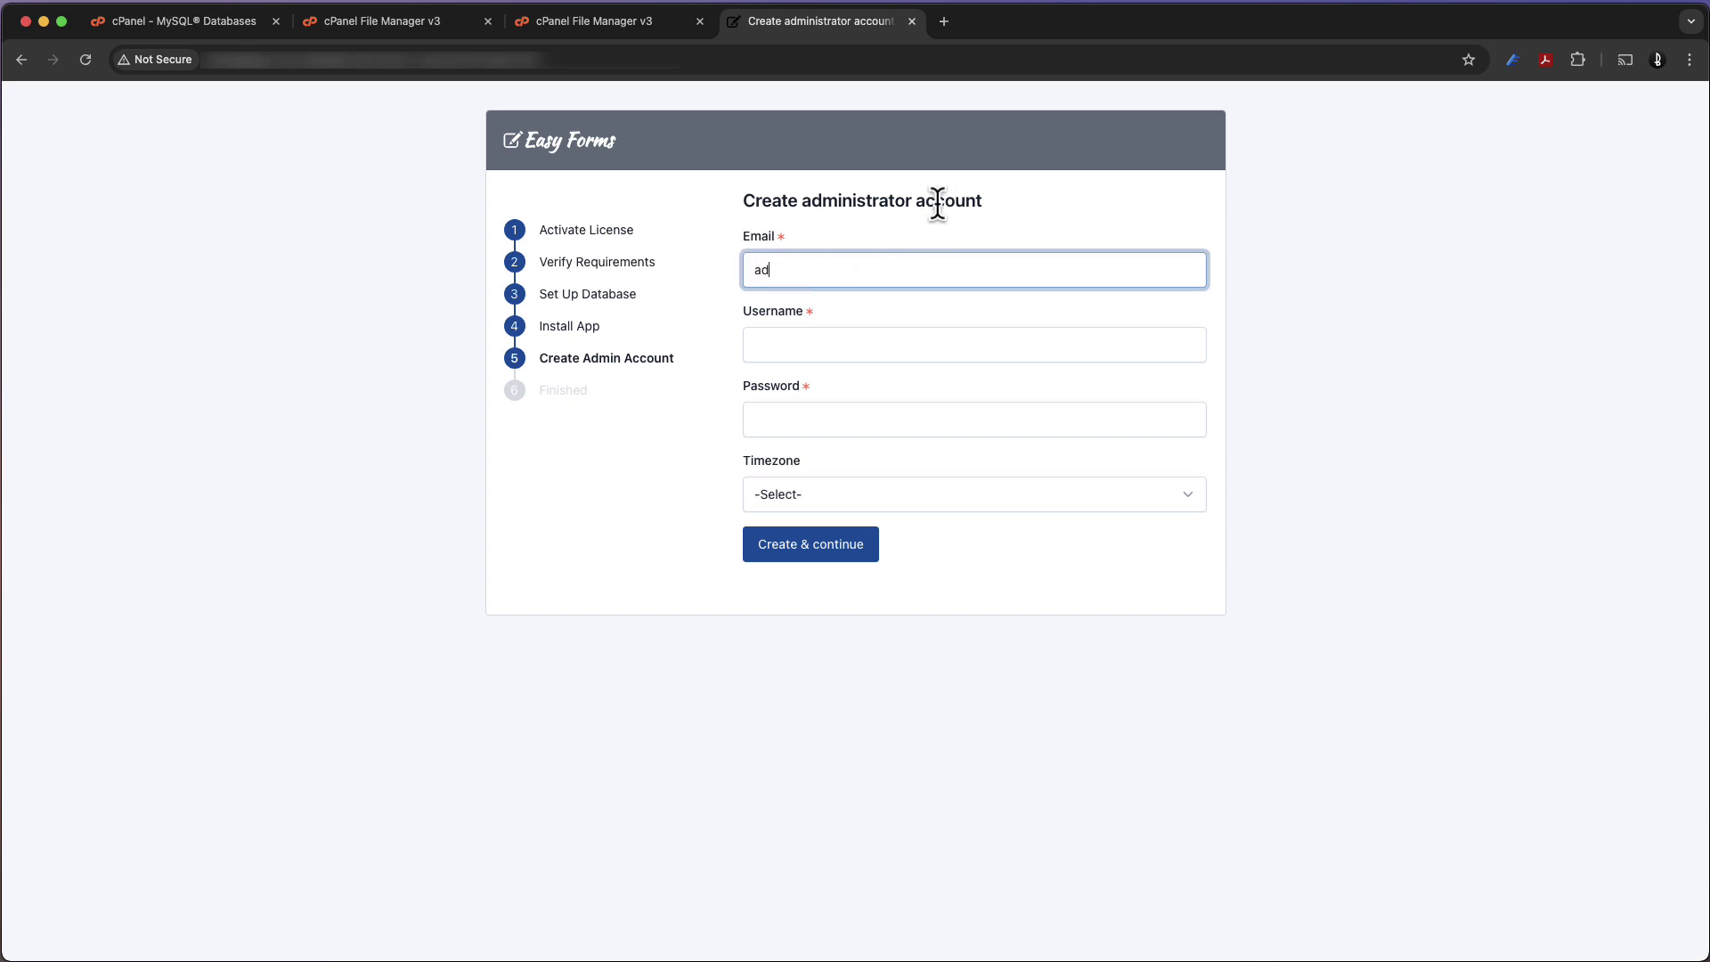
pyautogui.write('min@example.com')
# Set the admin username to 'admin', enter a password, and keep the America/New_York timezone
pyautogui.click(893, 335)
pyautogui.write('admin')
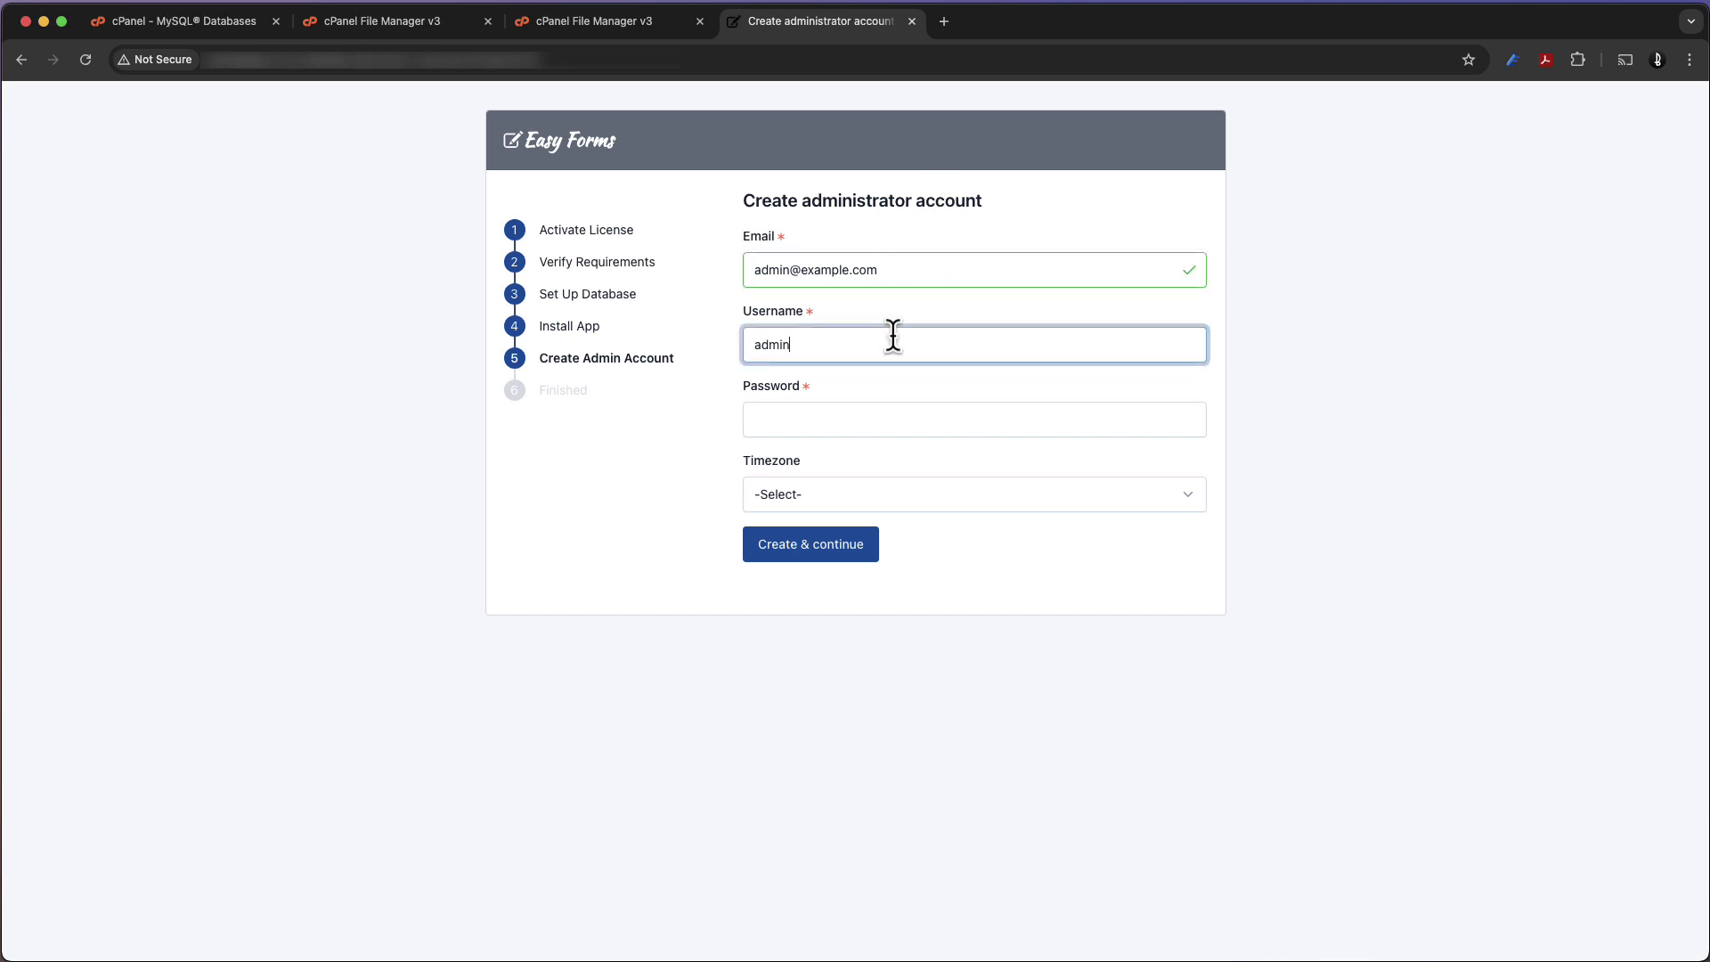
pyautogui.press('Tab')
pyautogui.write('123456')
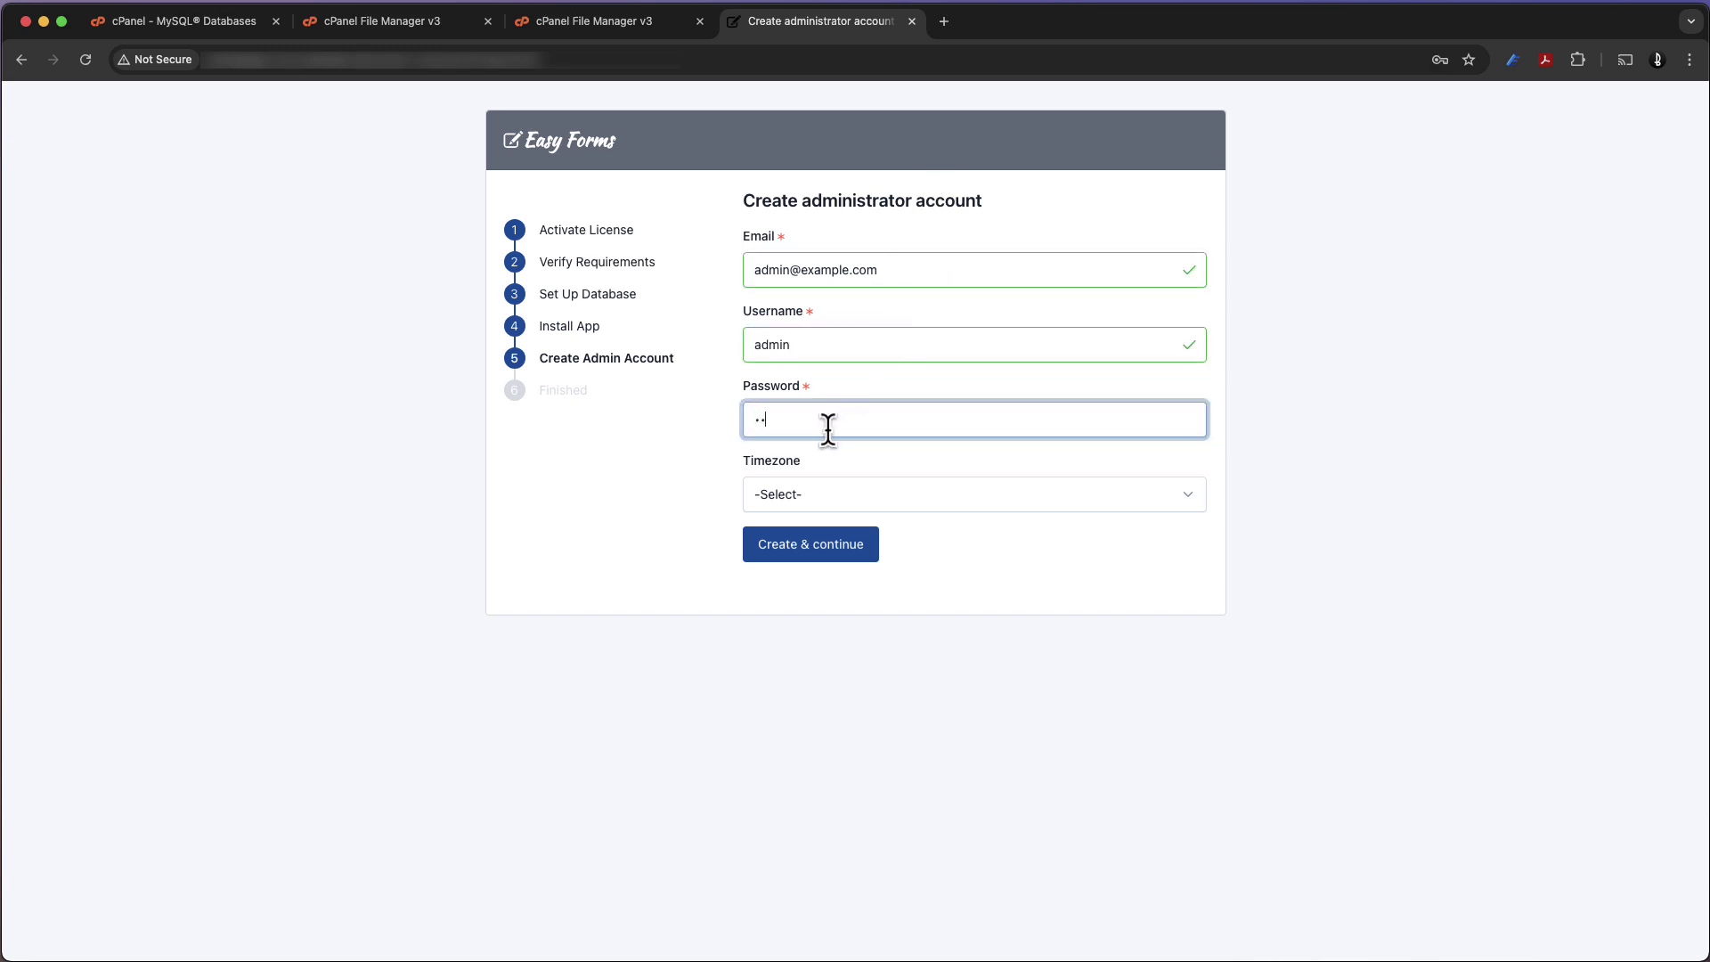
pyautogui.click(830, 488)
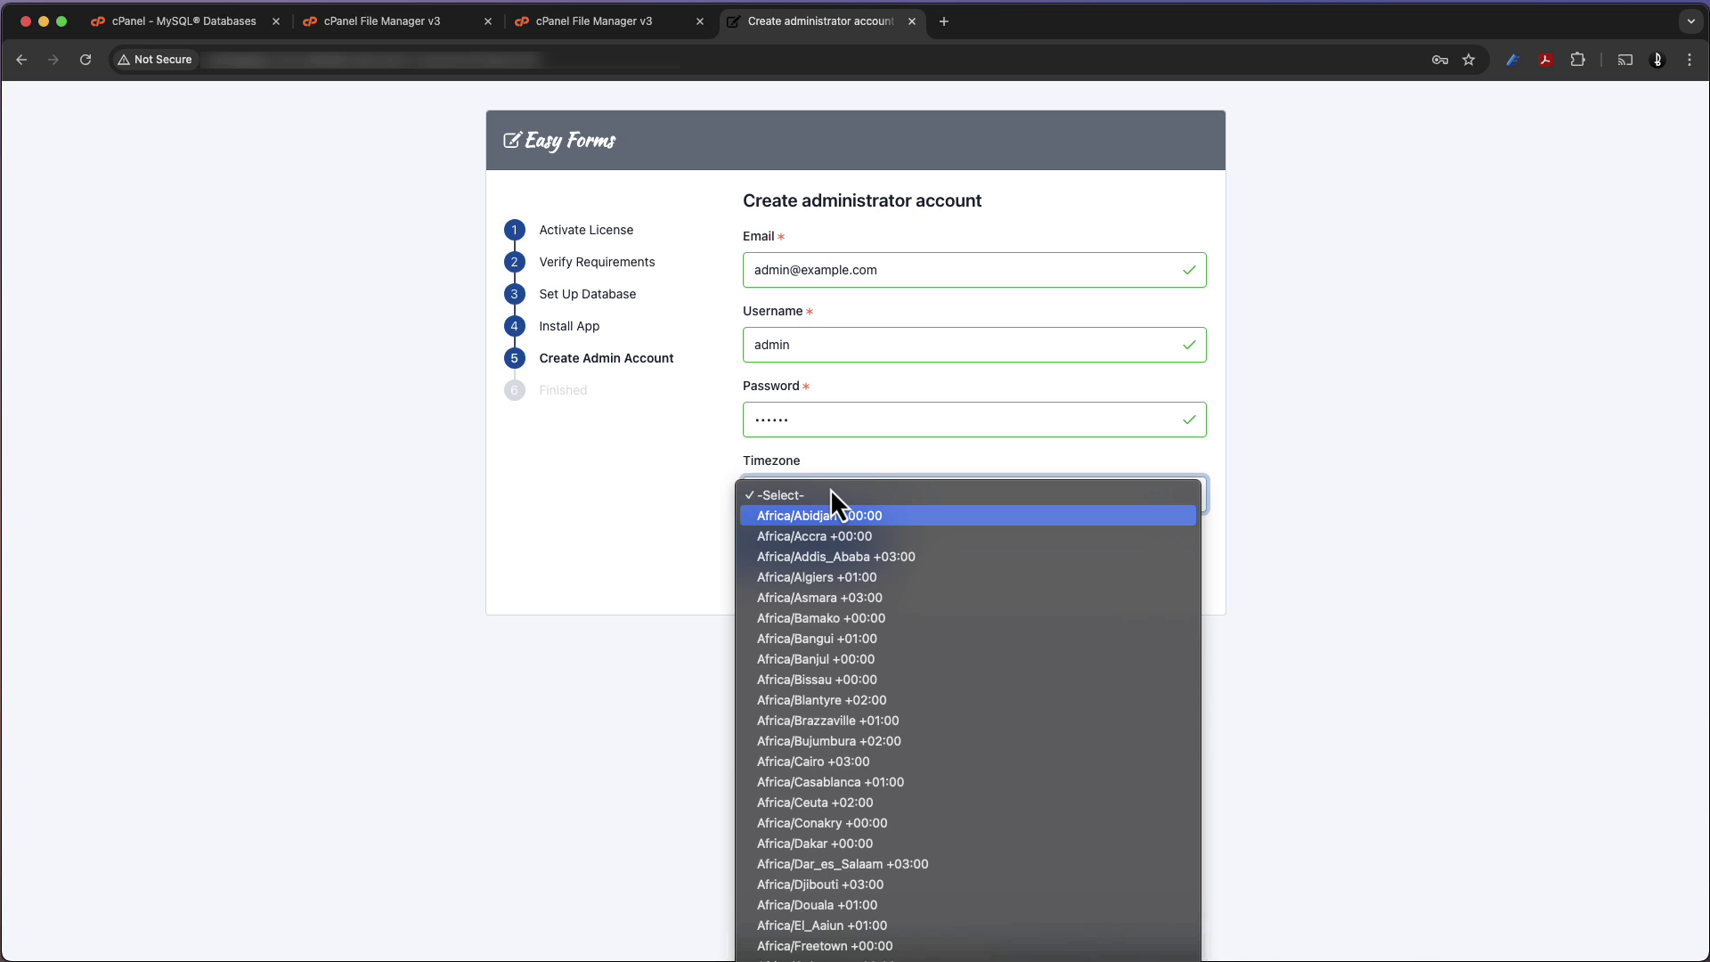
pyautogui.scroll(-10, 830, 488)
pyautogui.press('Escape')
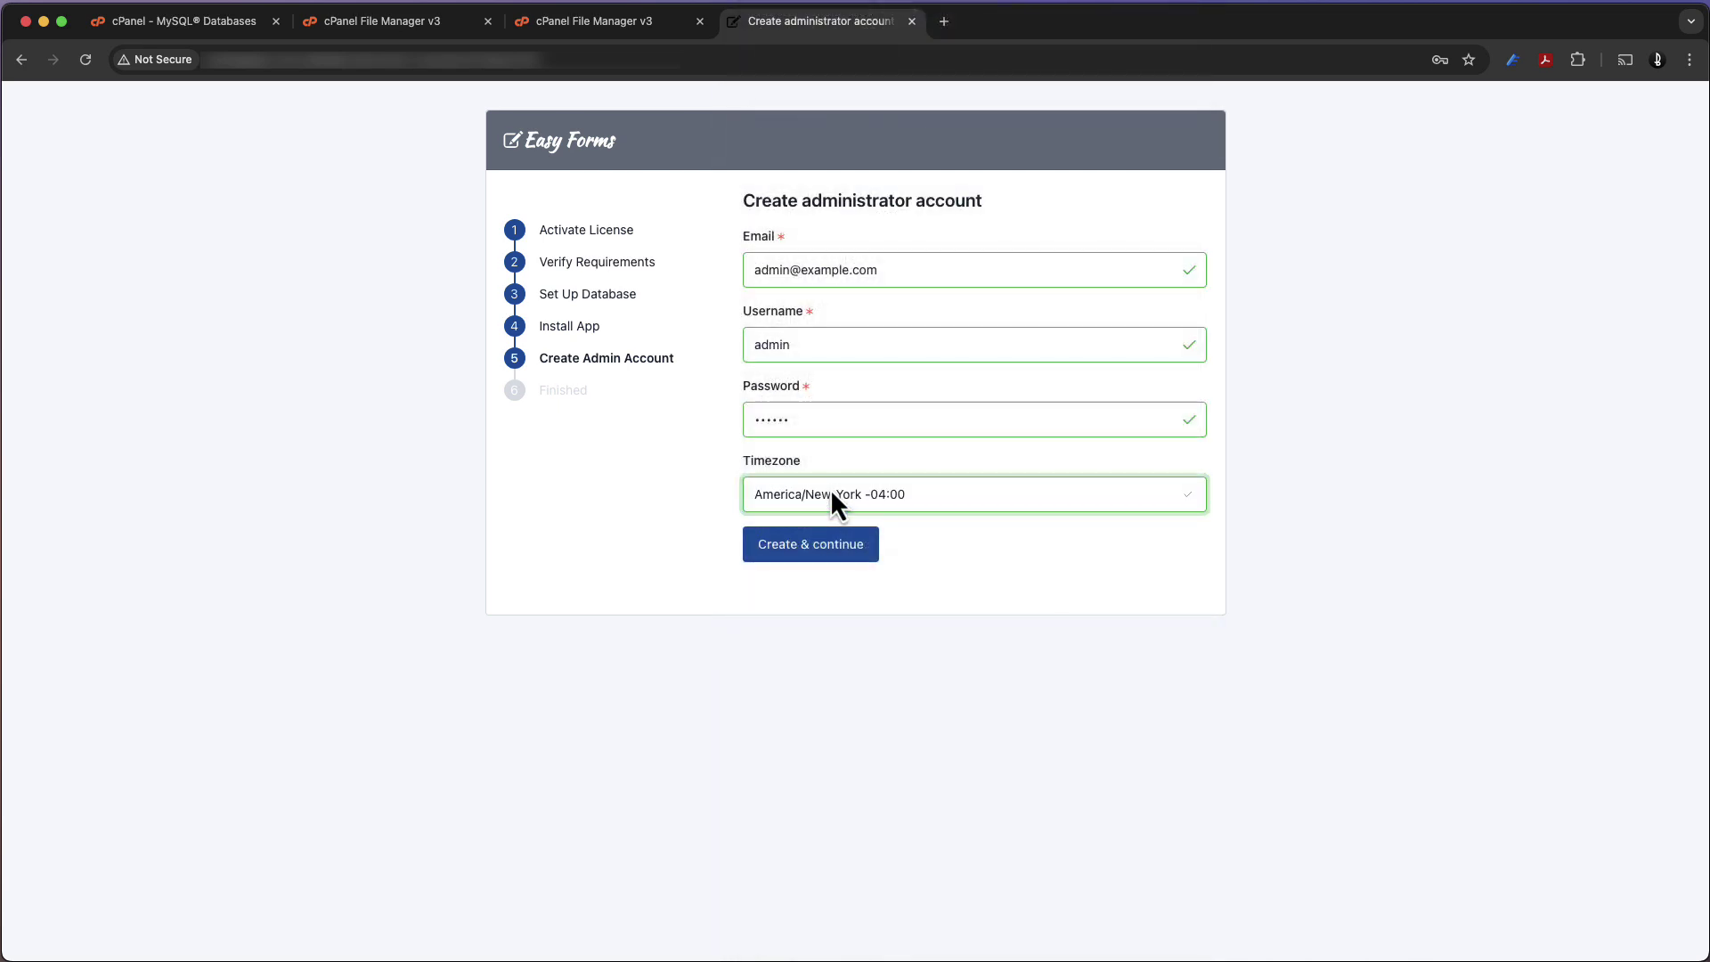
# Create the admin account, remove the installer files, and sign in as 'admin' with its password
pyautogui.click(803, 554)
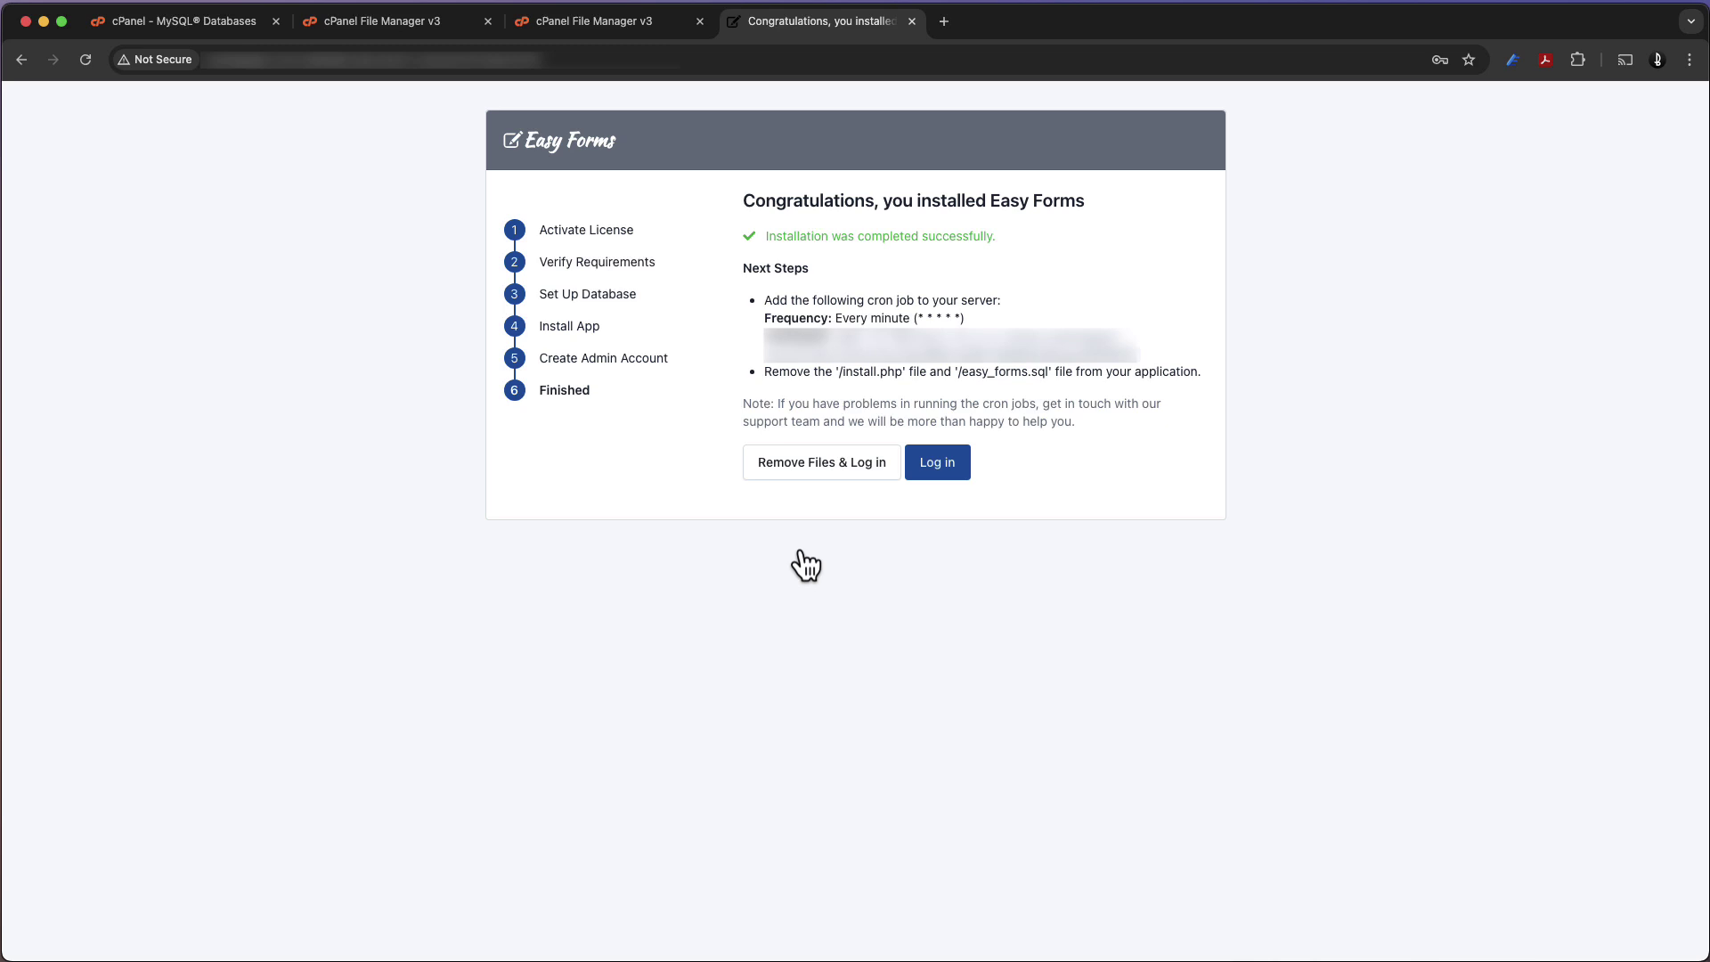
pyautogui.click(843, 474)
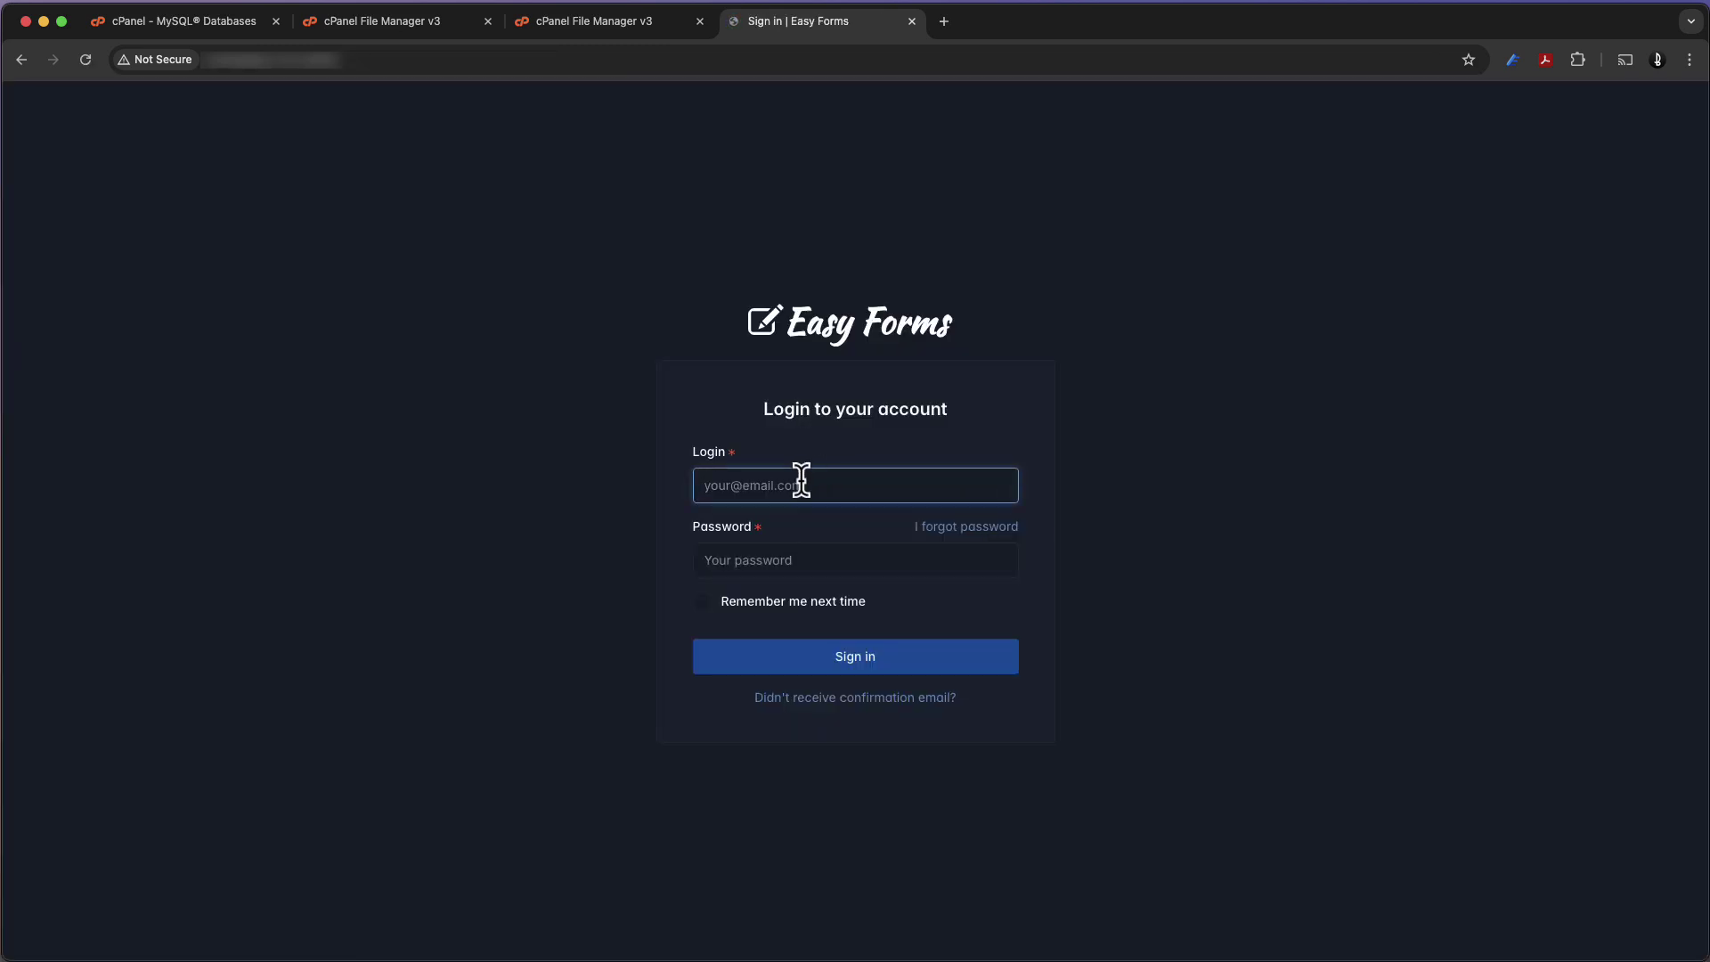
pyautogui.write('admin')
pyautogui.press('Tab')
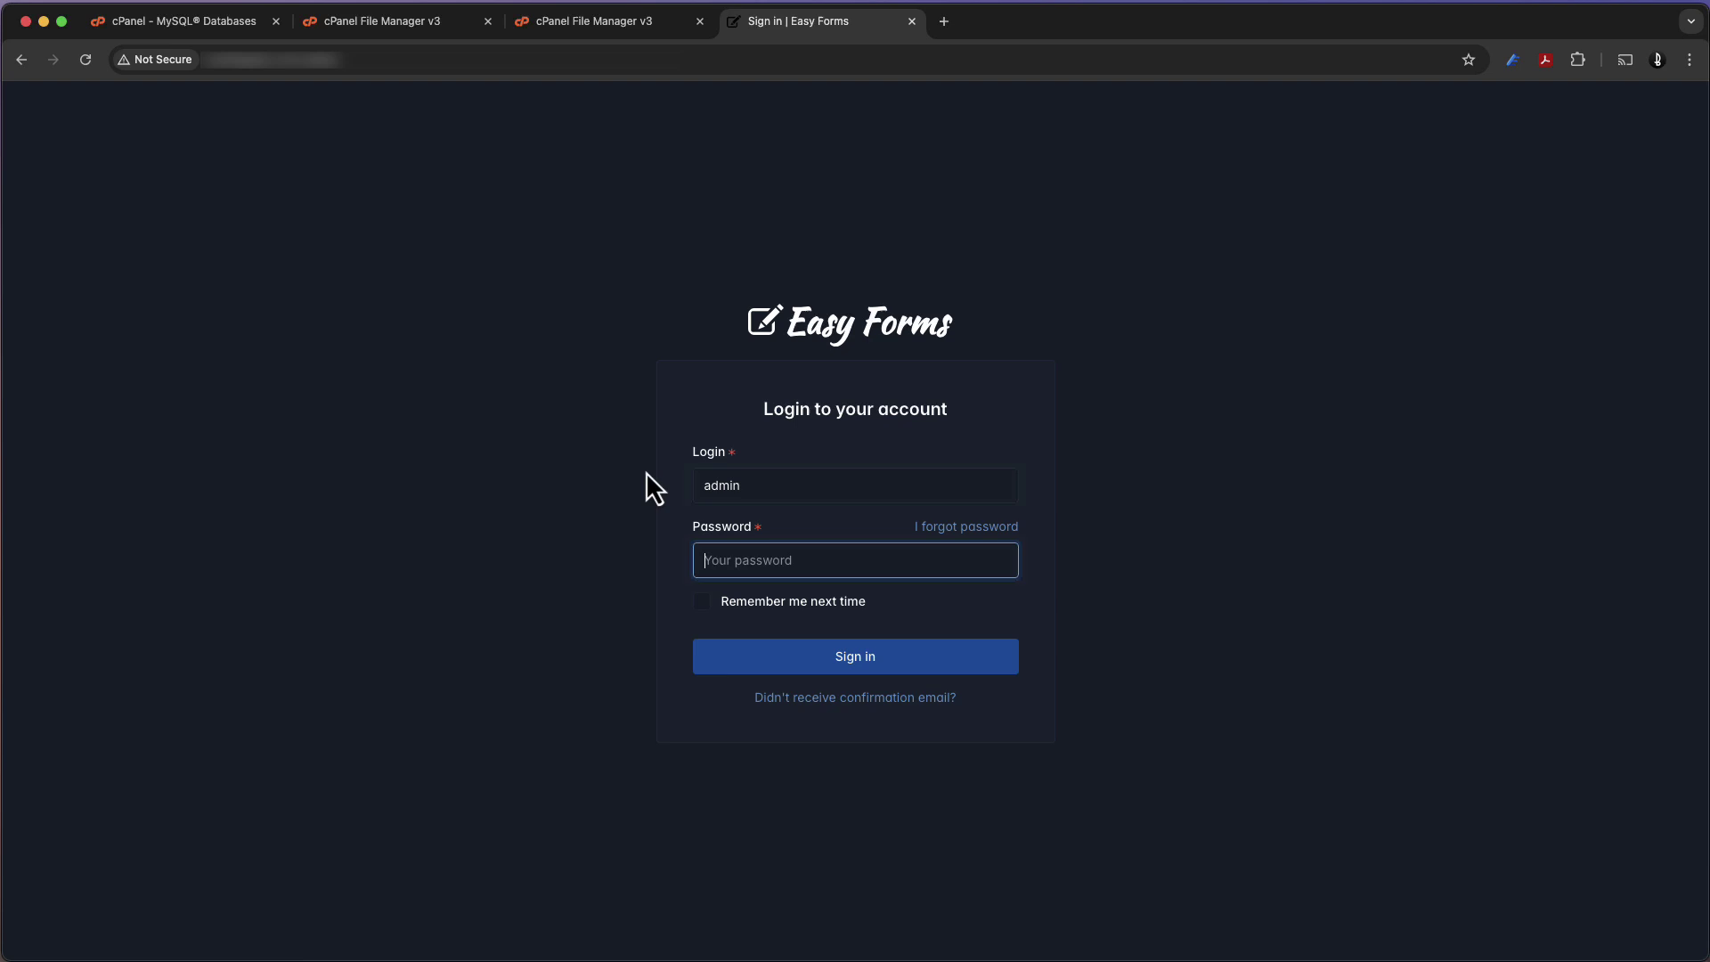
pyautogui.write('••••••')
pyautogui.click(780, 666)
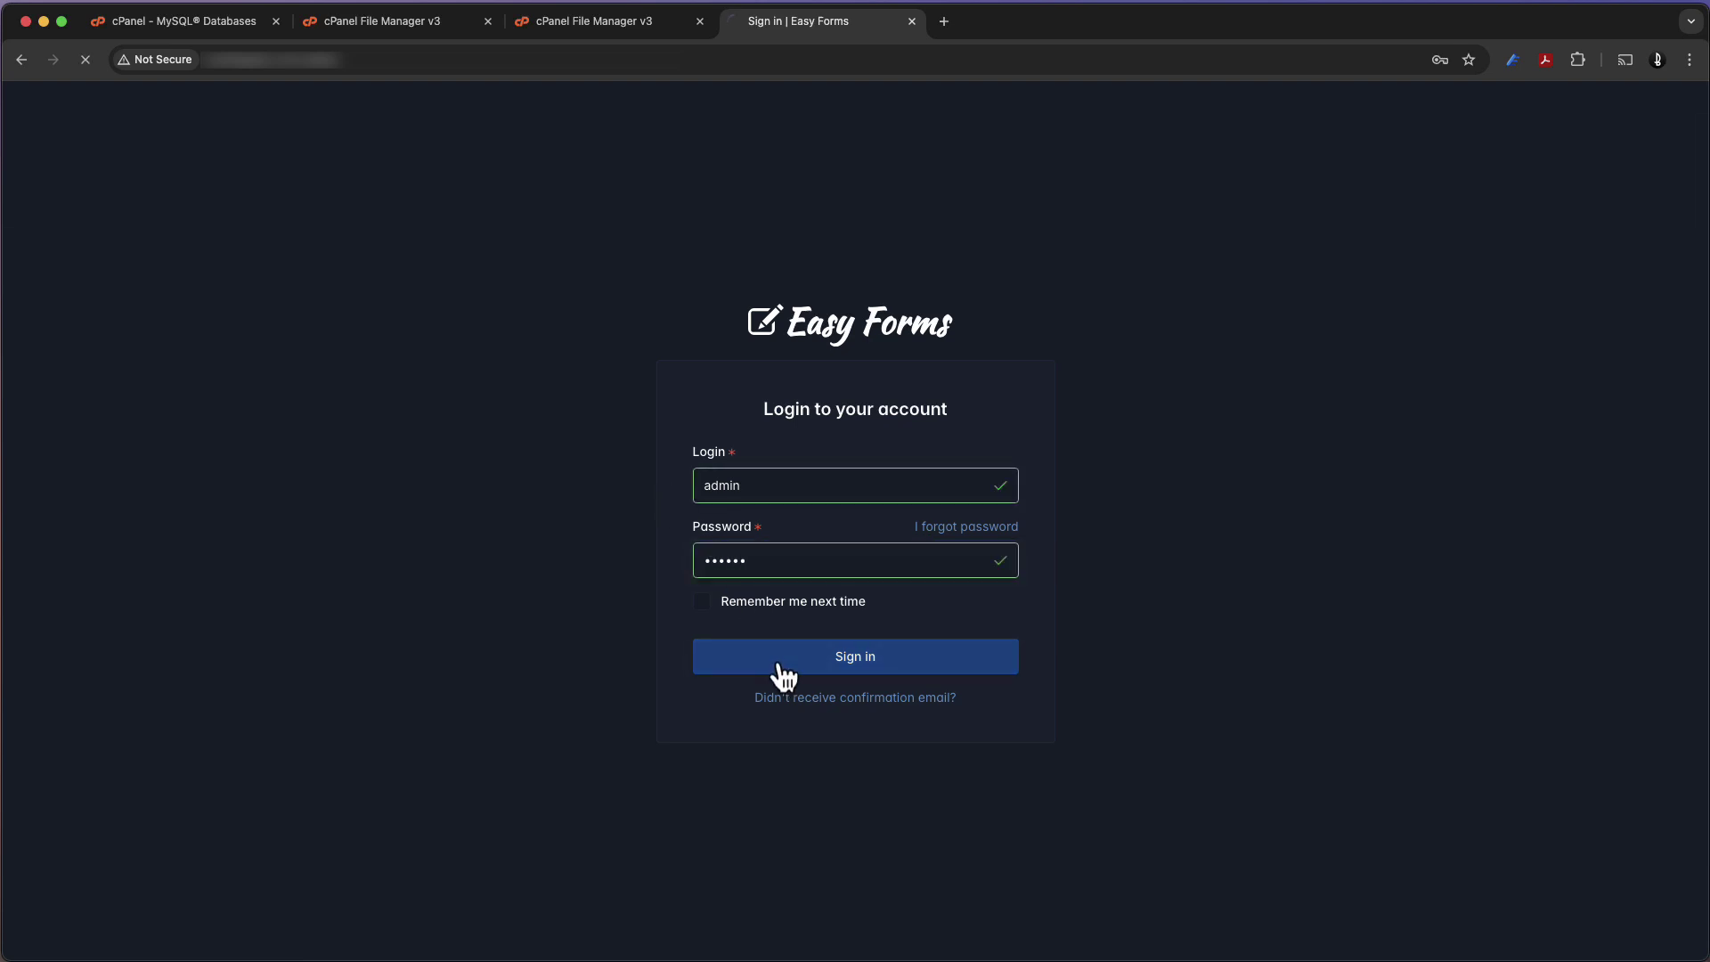